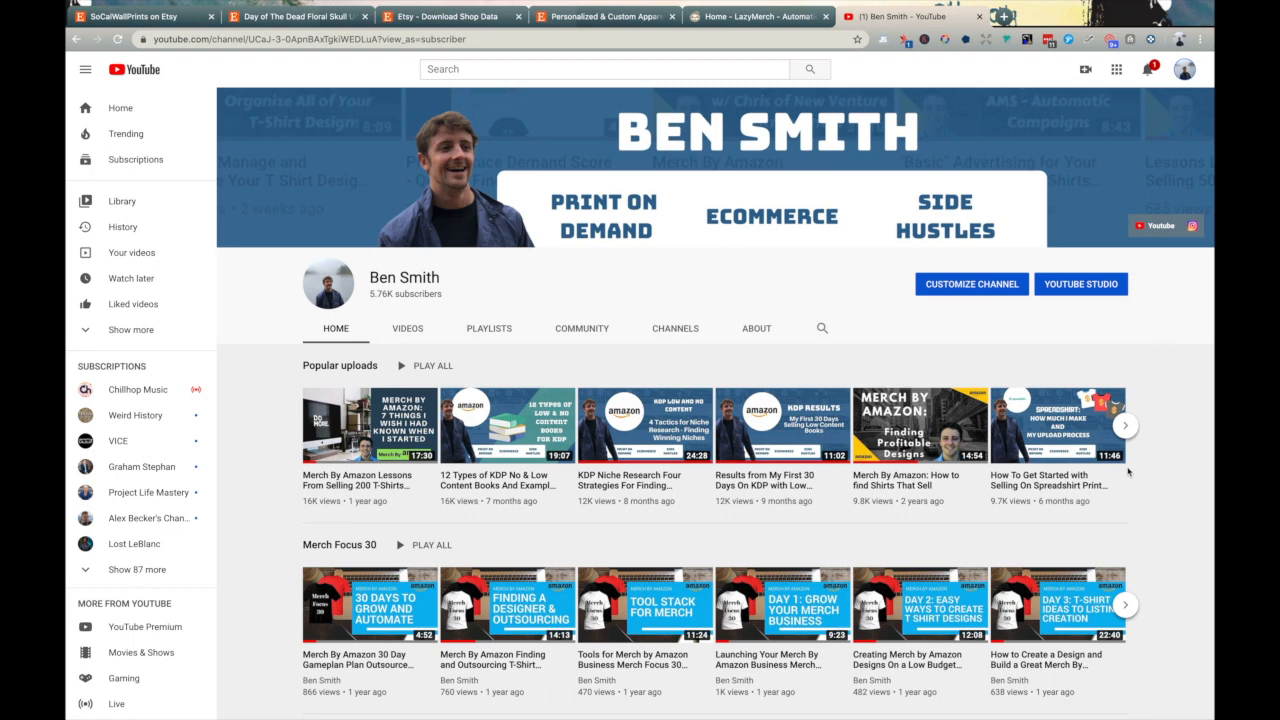
# - Go to the Orelet shop's Mother / Grandmother collection and open the Mama Needs A Quarantini shirt
pyautogui.click(599, 18)
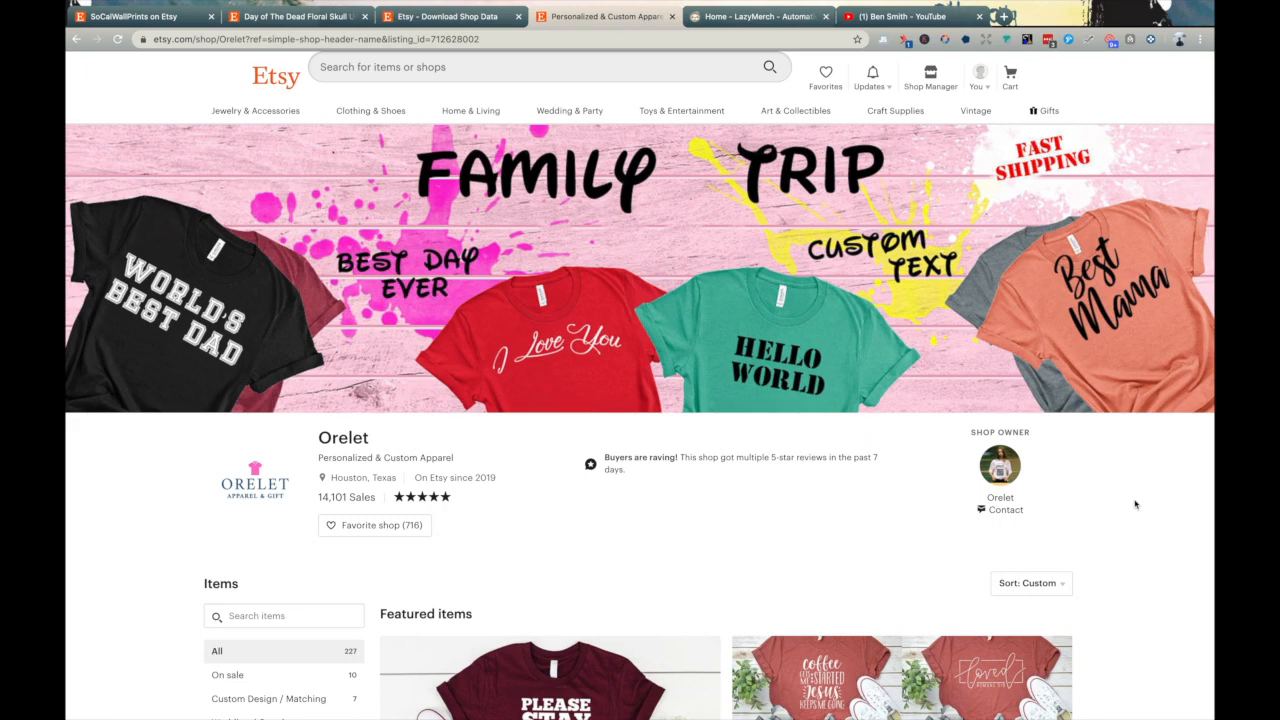
pyautogui.scroll(-5, 1135, 504)
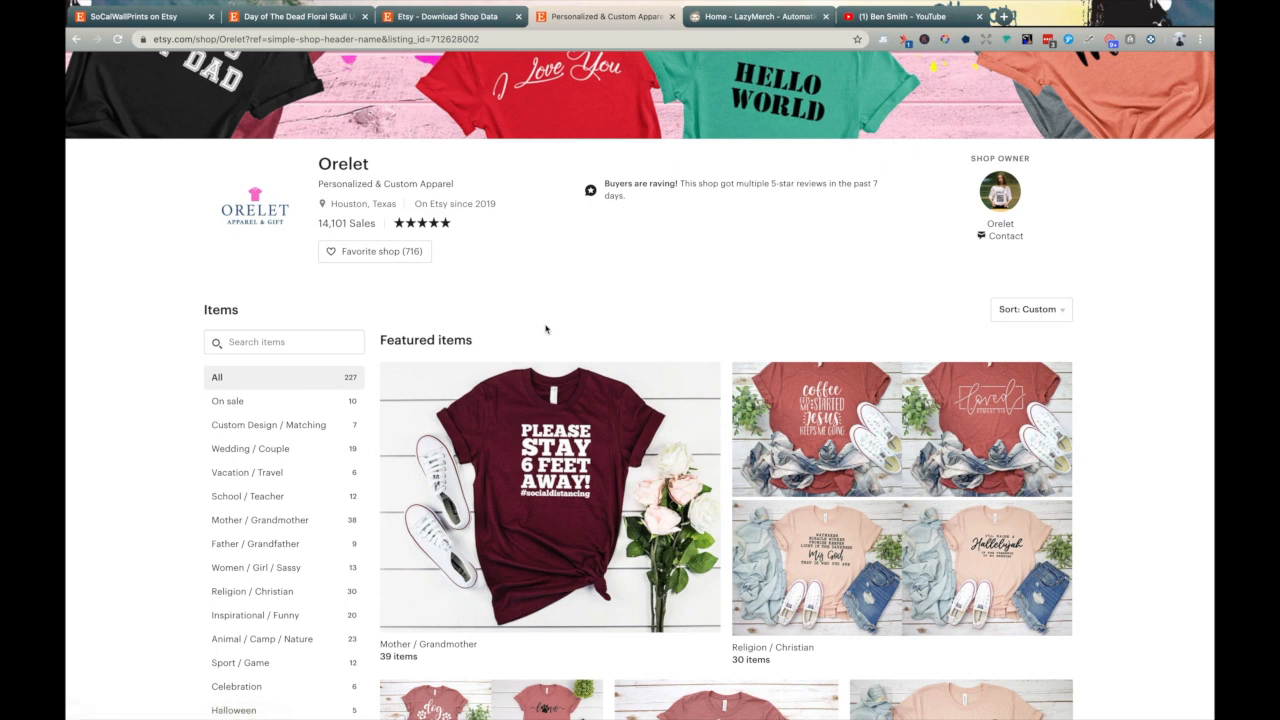
pyautogui.scroll(-2, 548, 330)
pyautogui.scroll(-2, 548, 330)
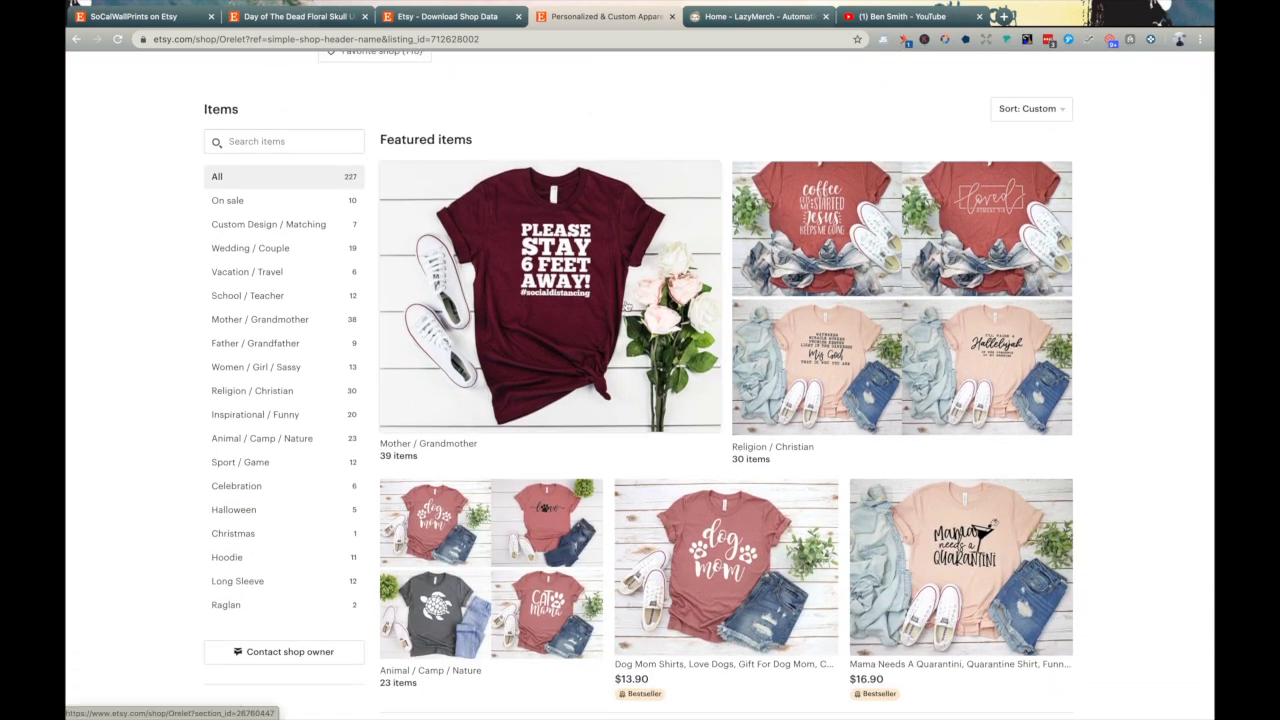
pyautogui.click(627, 305)
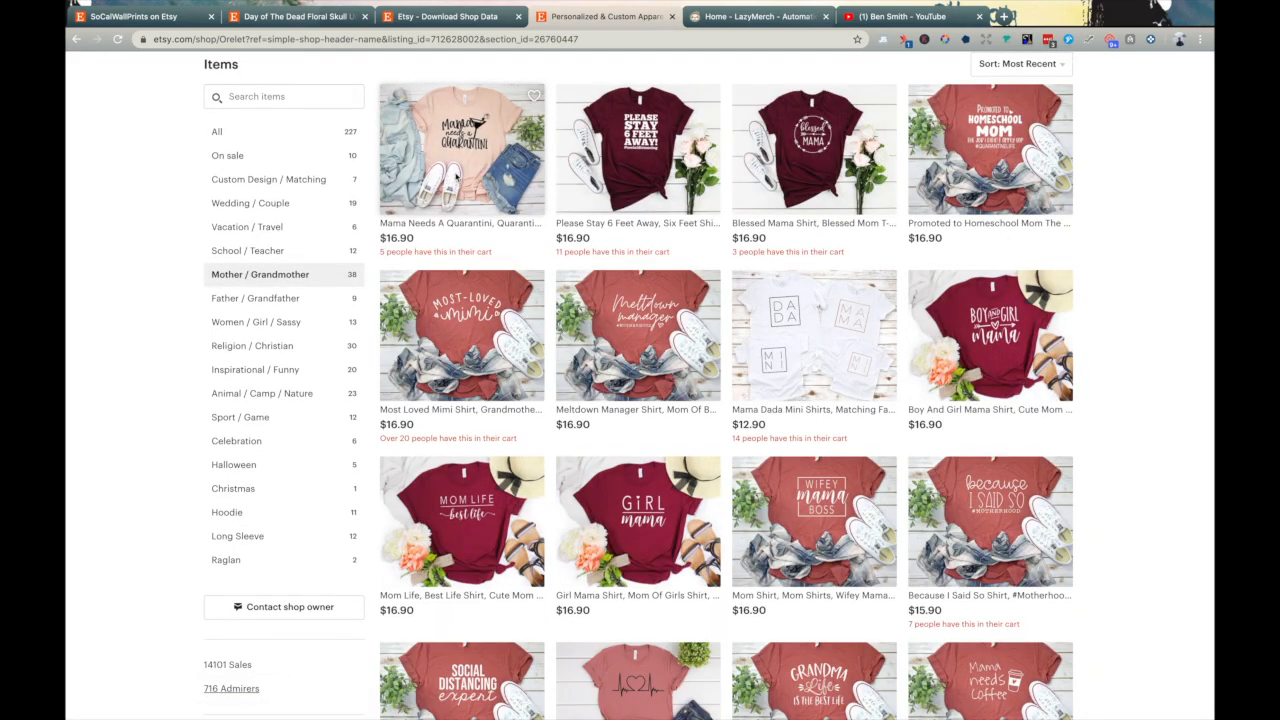
pyautogui.click(458, 178)
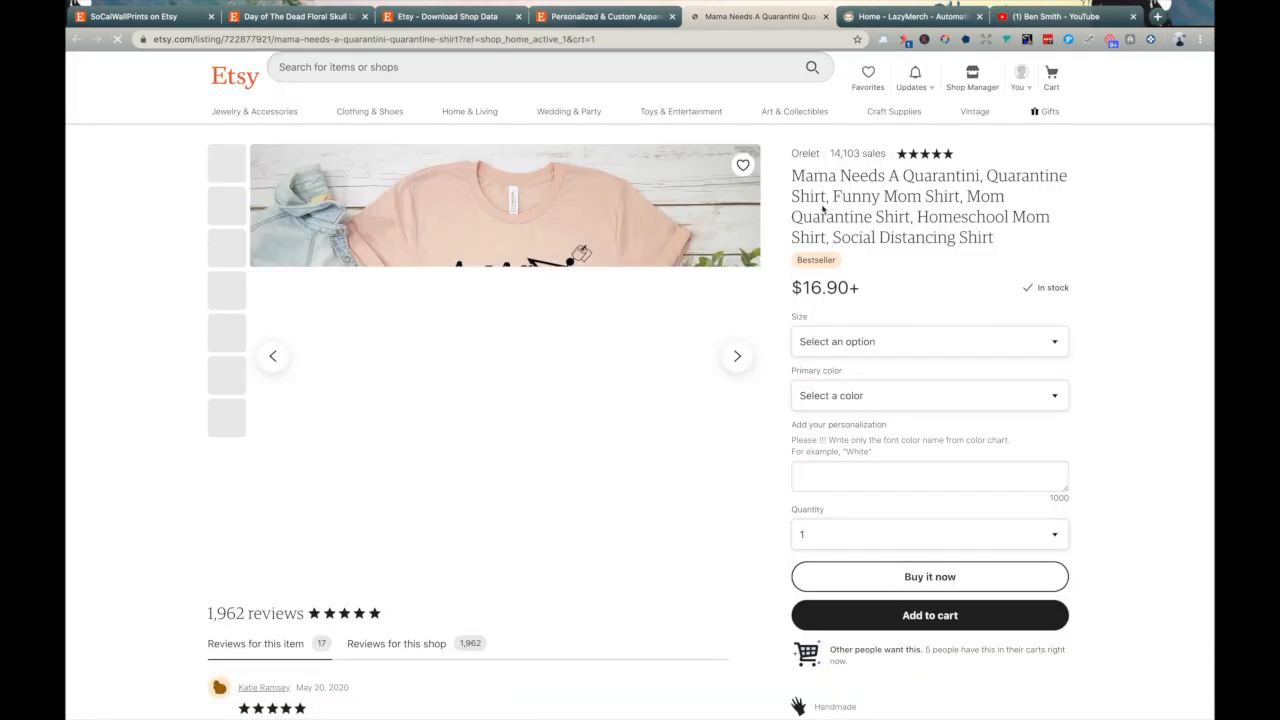
# - Select the Quarantini listing's title and $16.90 price, then check its Size and Primary color options
pyautogui.moveTo(792, 177); pyautogui.dragTo(923, 205)
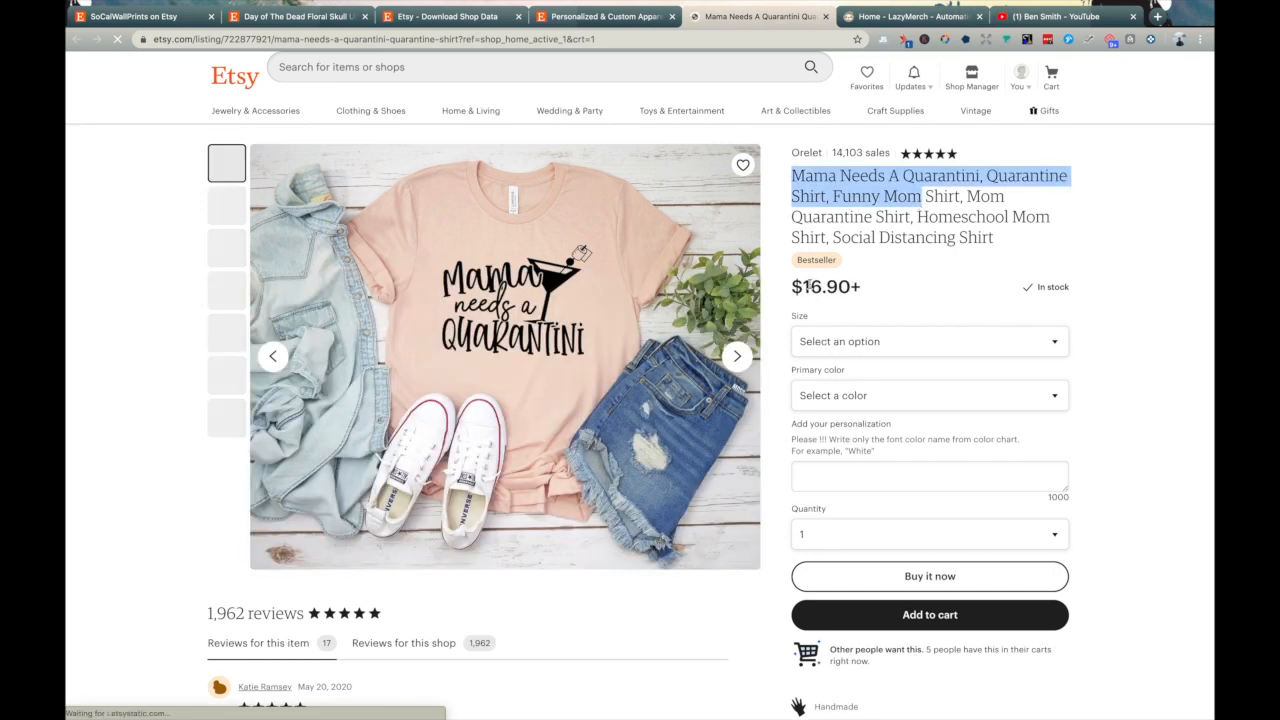
pyautogui.moveTo(811, 287); pyautogui.dragTo(855, 287)
pyautogui.click(866, 342)
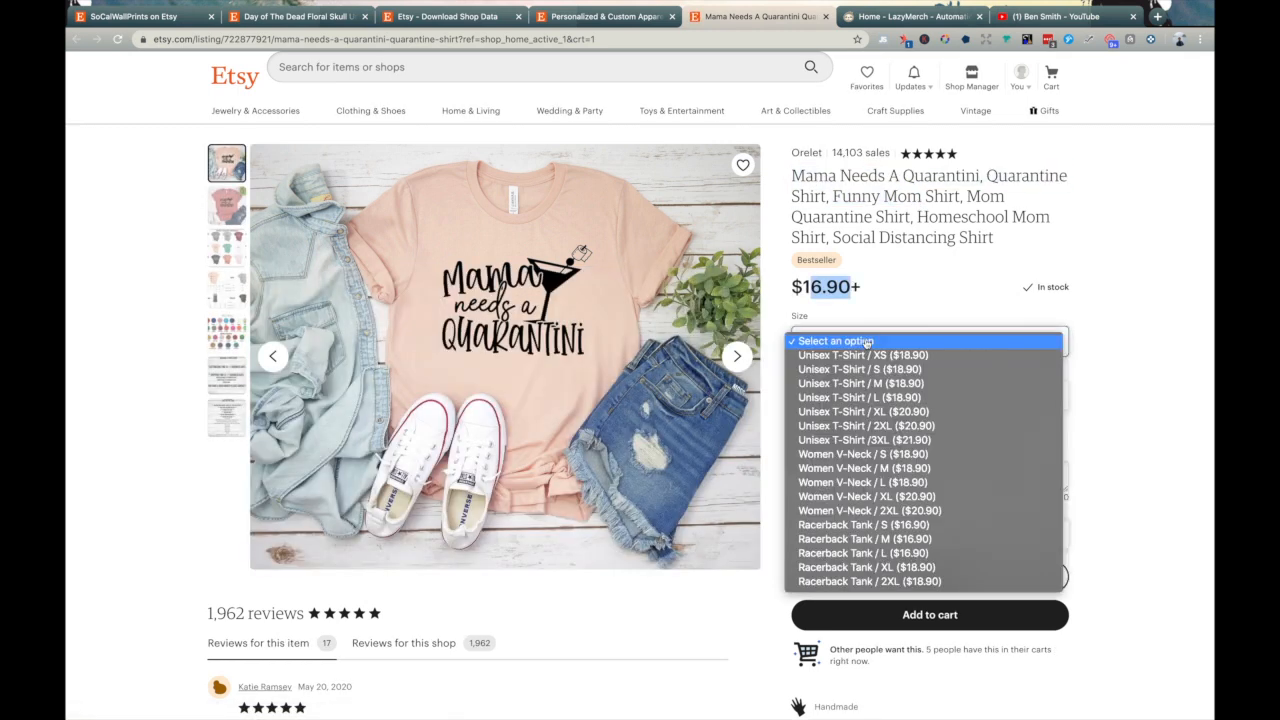
pyautogui.click(1112, 383)
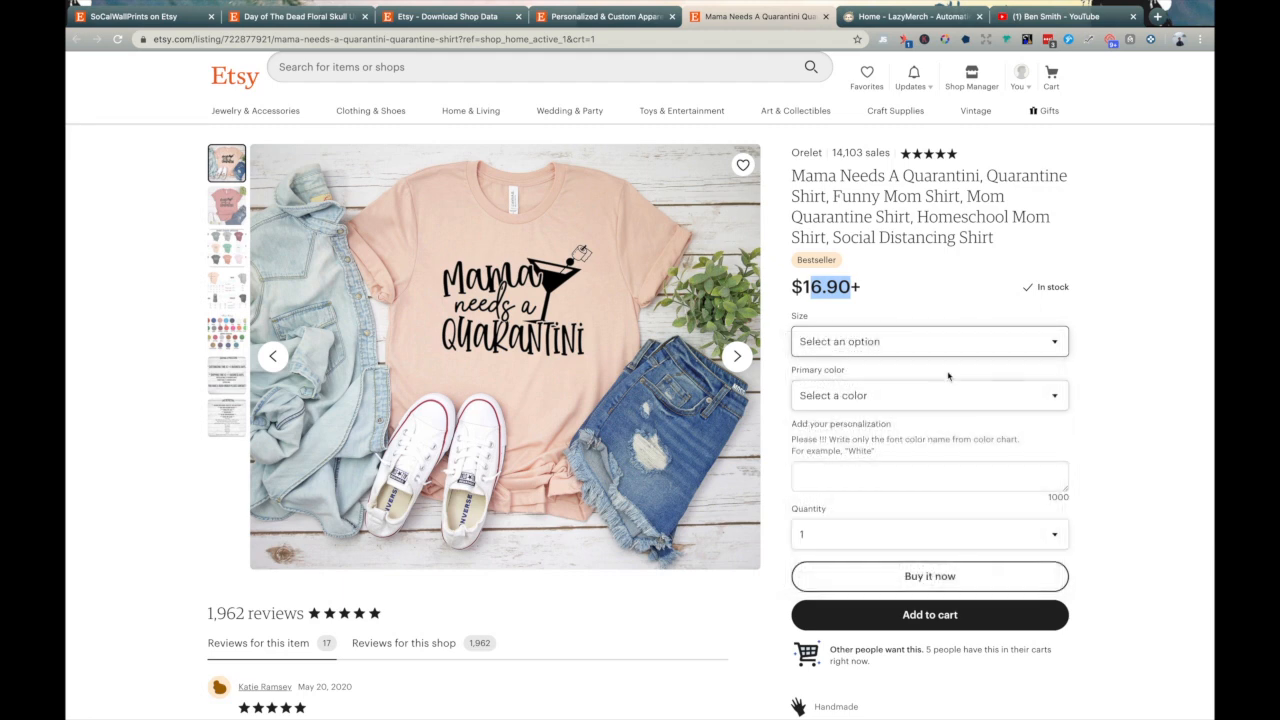
pyautogui.click(930, 395)
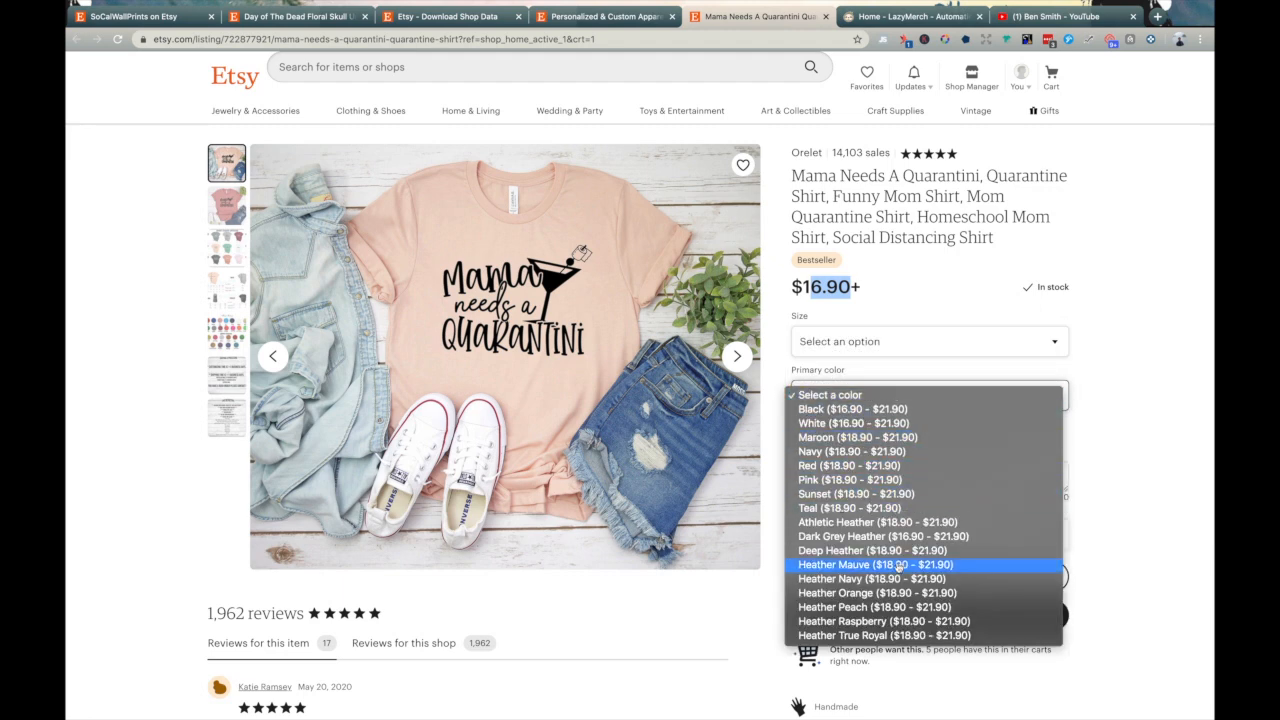
pyautogui.click(1184, 386)
# - Expand the listing's full item description under Learn more about this item
pyautogui.scroll(-3, 1143, 366)
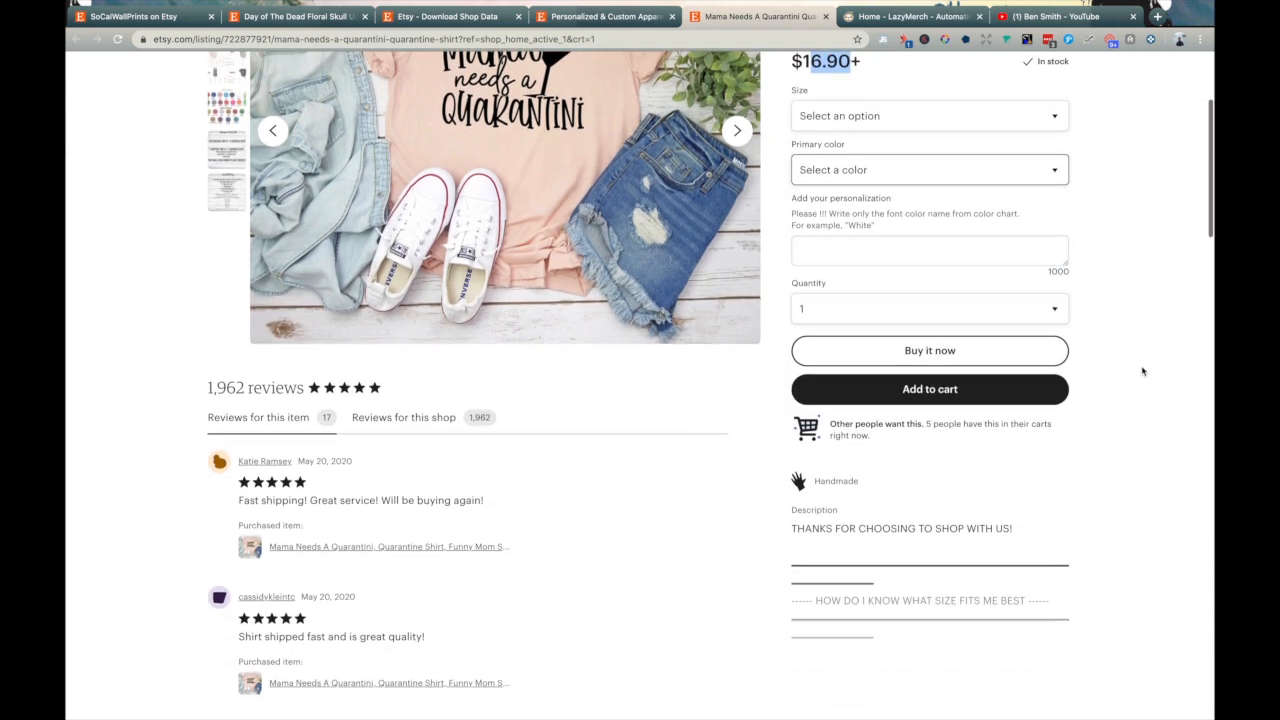
pyautogui.scroll(-6, 440, 393)
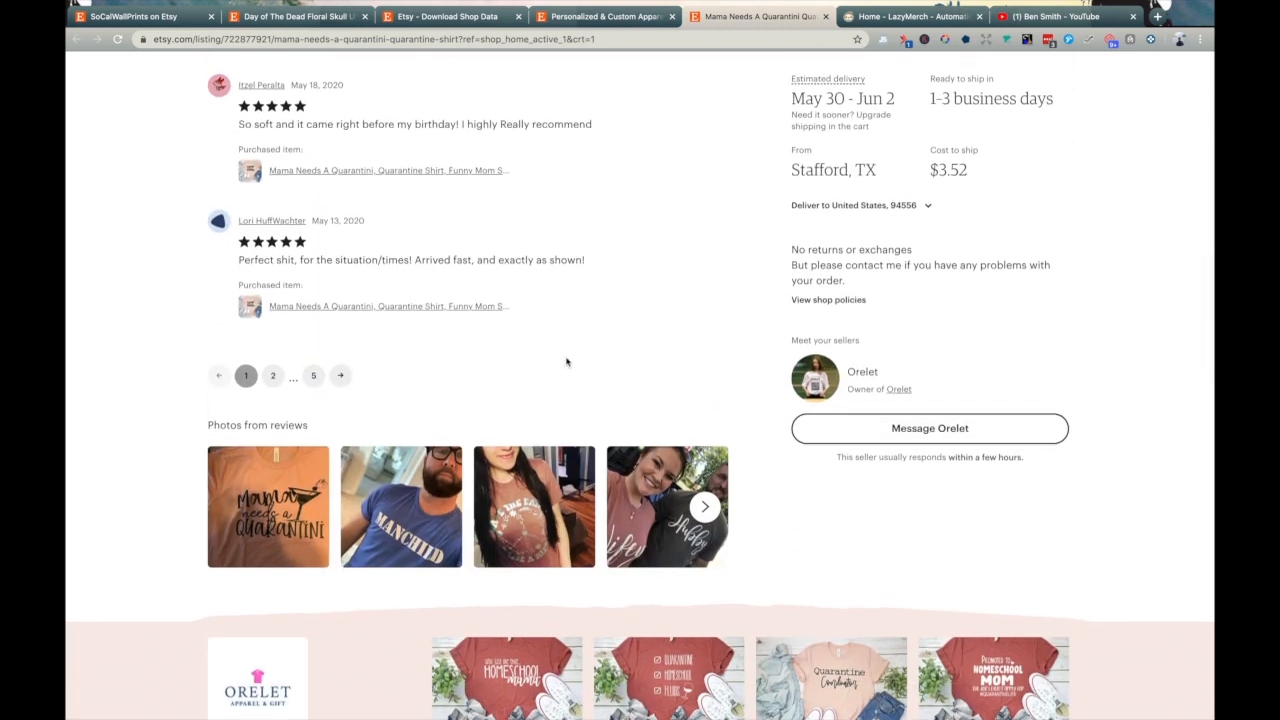
pyautogui.scroll(3, 566, 362)
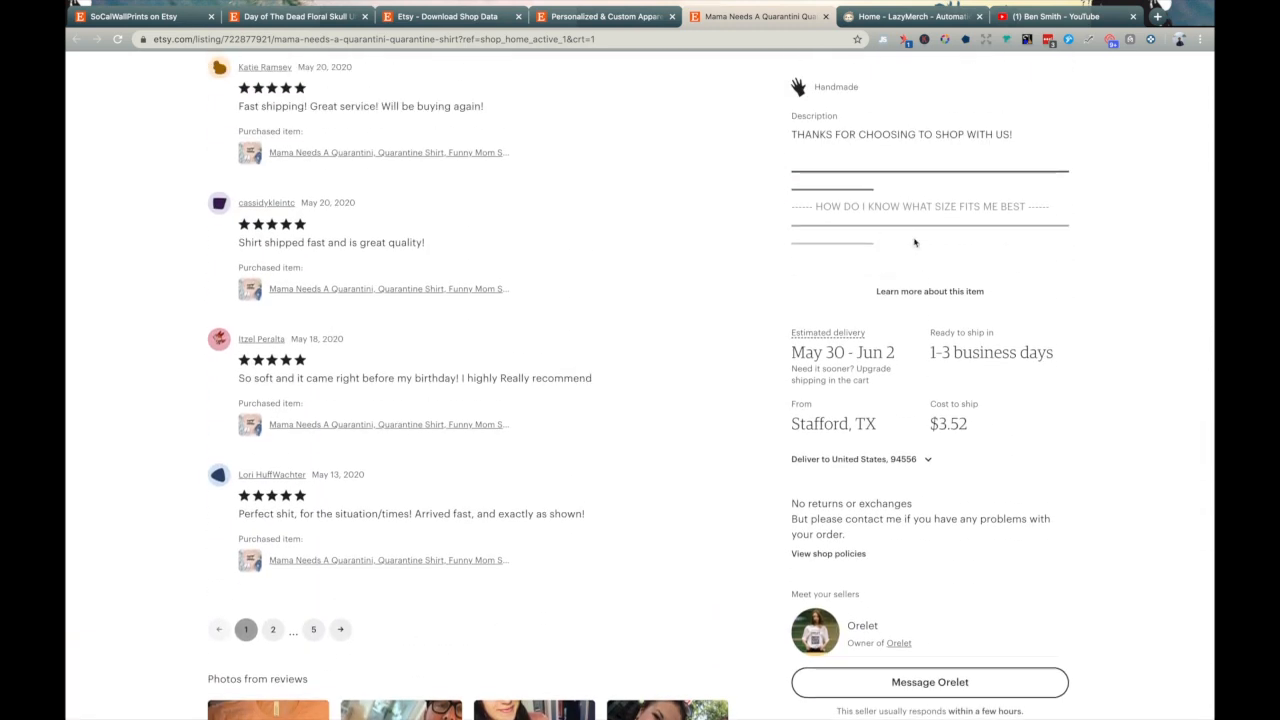
pyautogui.click(921, 292)
pyautogui.moveTo(803, 134); pyautogui.dragTo(935, 388)
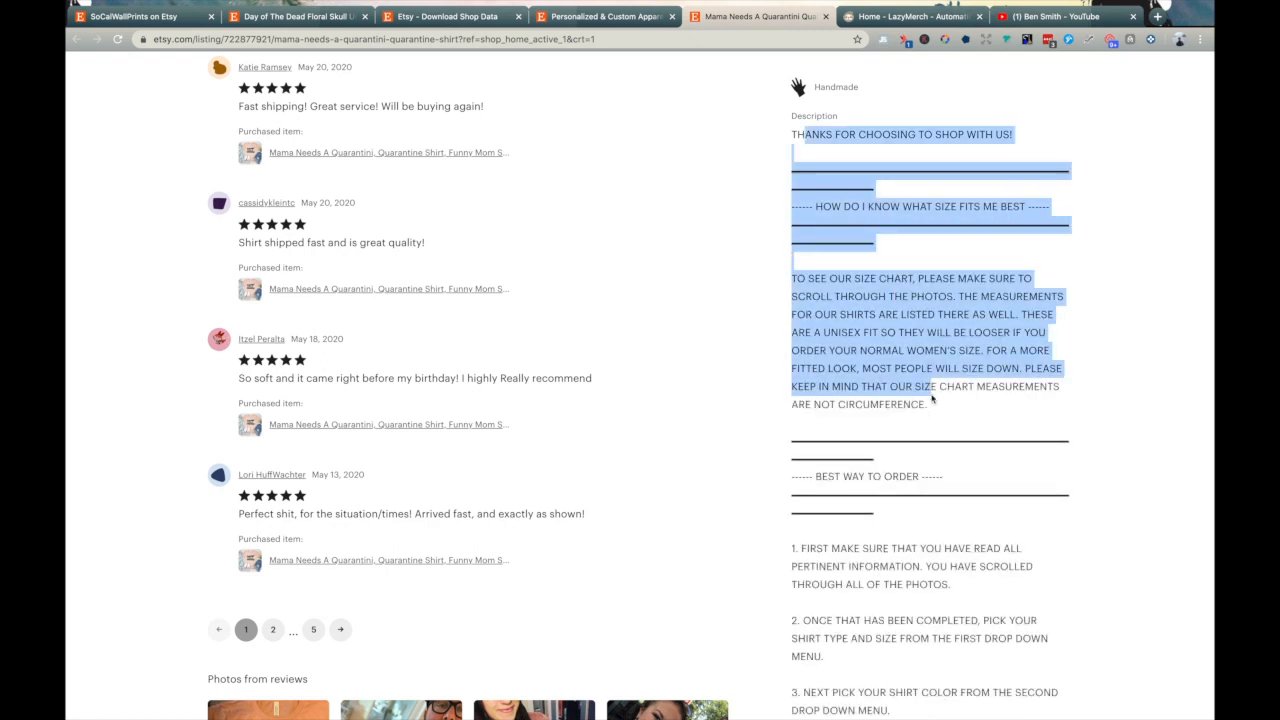
pyautogui.scroll(3, 932, 399)
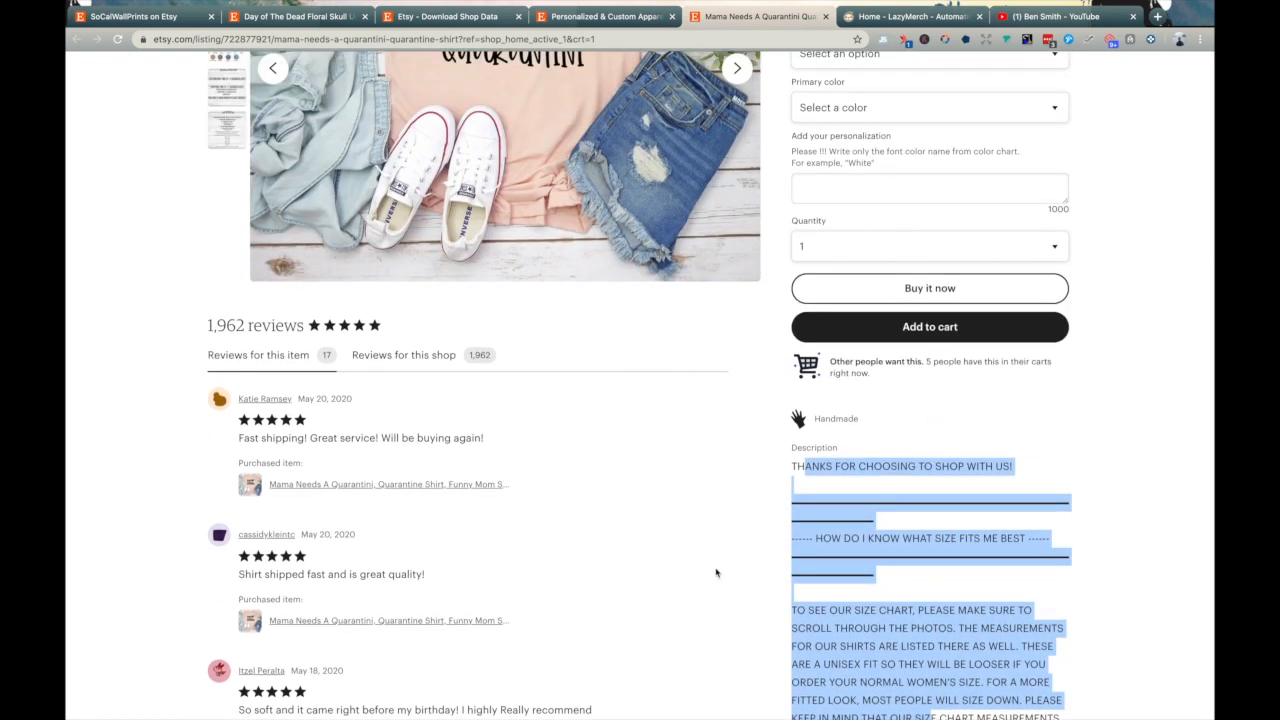
pyautogui.scroll(3, 776, 572)
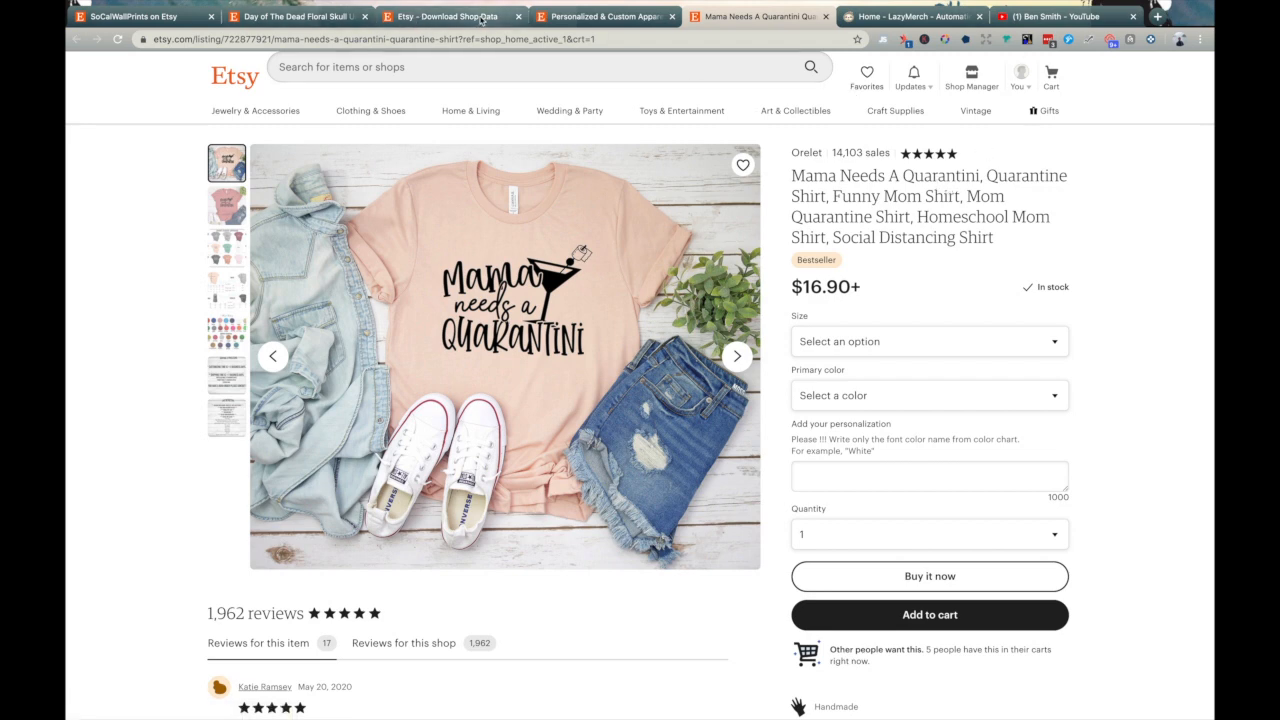
# - In the SoCalWallPrints shop, open the Day of The Dead Floral Skull tee and highlight its $19.95 price
pyautogui.click(142, 22)
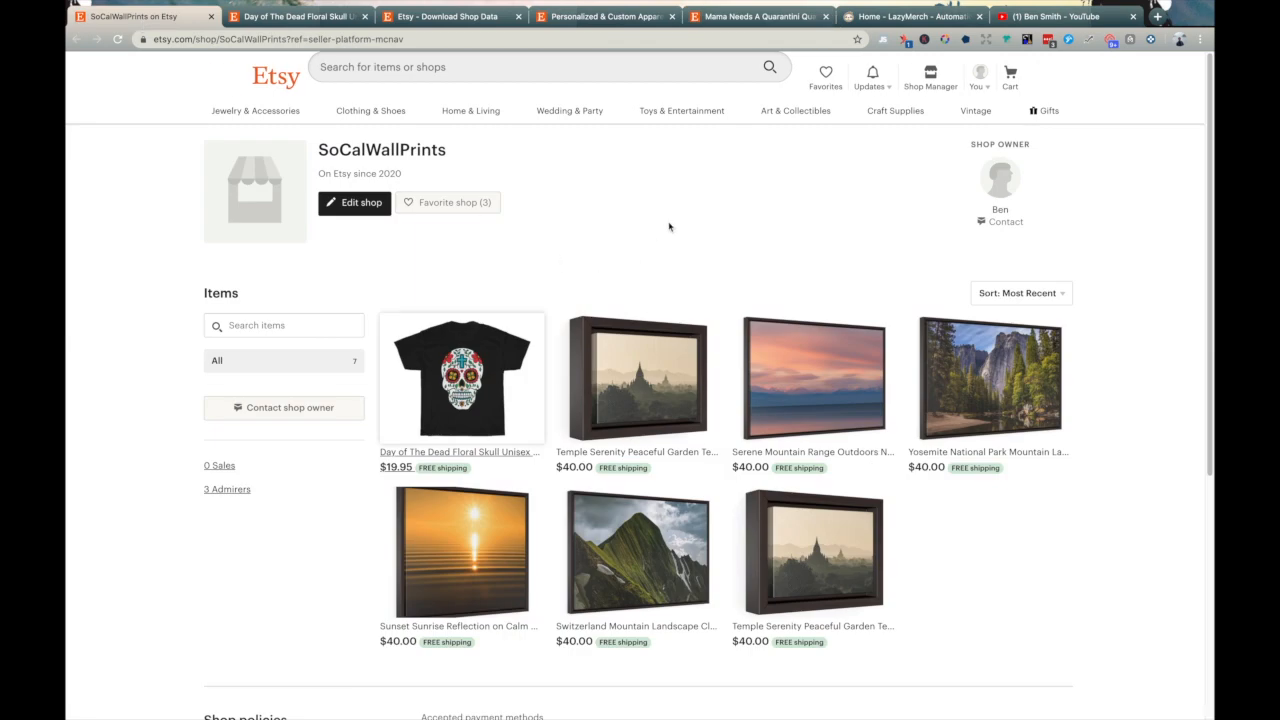
pyautogui.scroll(-1, 628, 234)
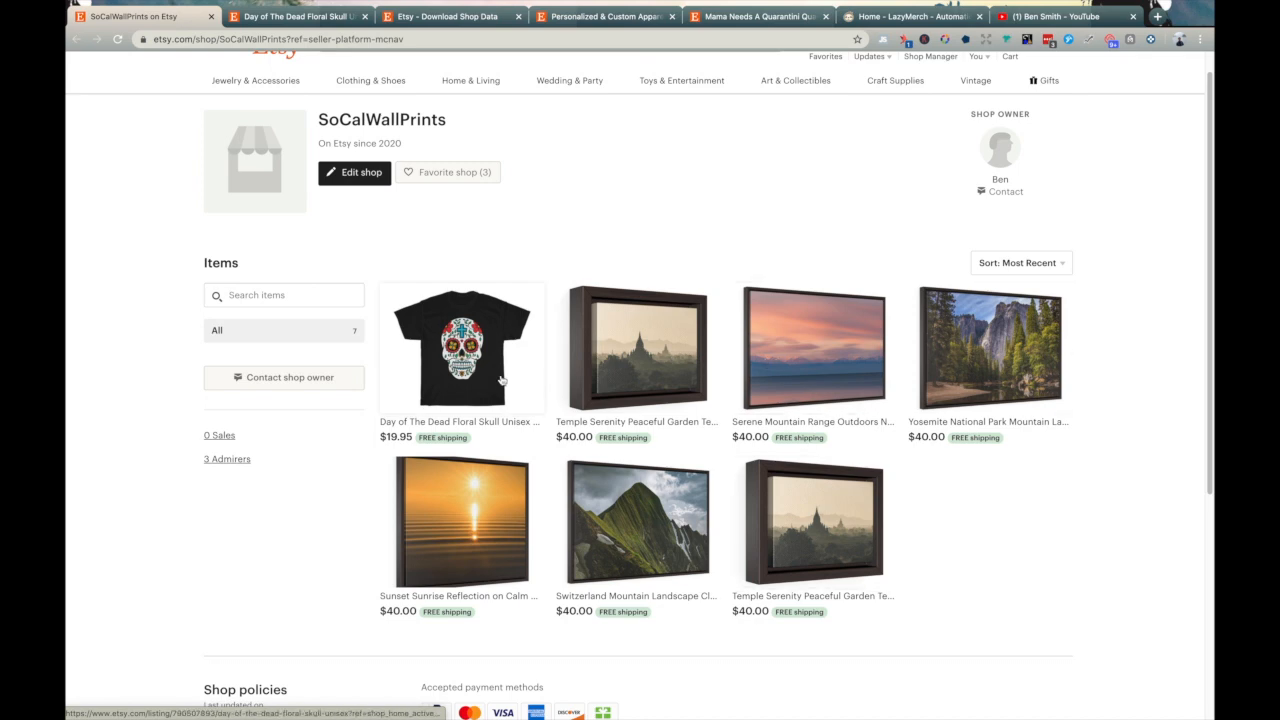
pyautogui.click(497, 370)
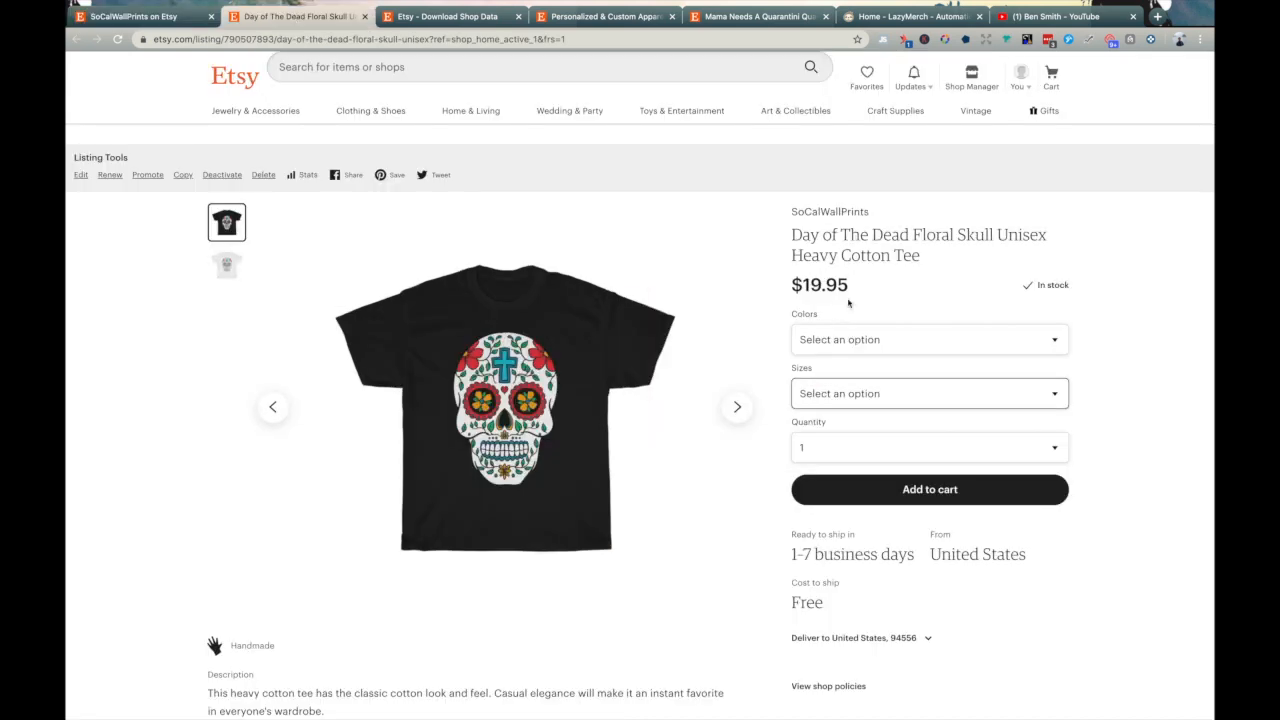
pyautogui.scroll(-1, 917, 310)
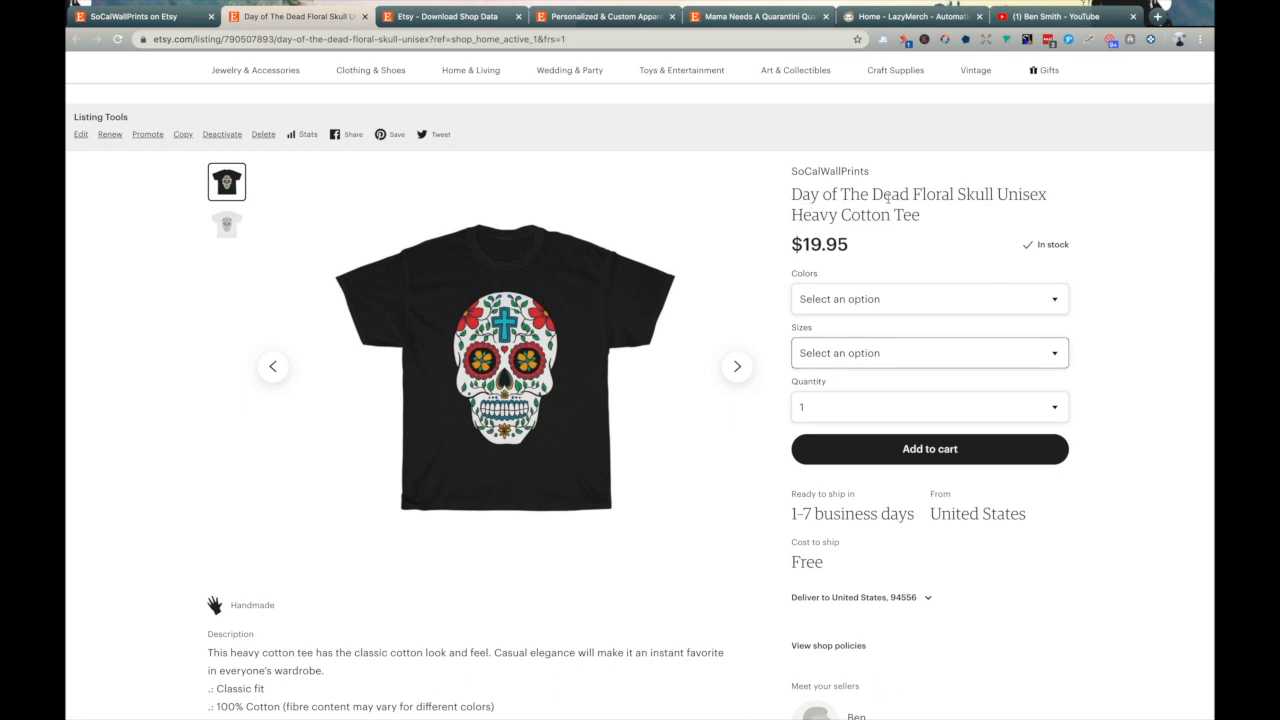
pyautogui.moveTo(887, 197); pyautogui.dragTo(795, 197)
pyautogui.moveTo(812, 244); pyautogui.dragTo(886, 246)
pyautogui.scroll(-3, 302, 507)
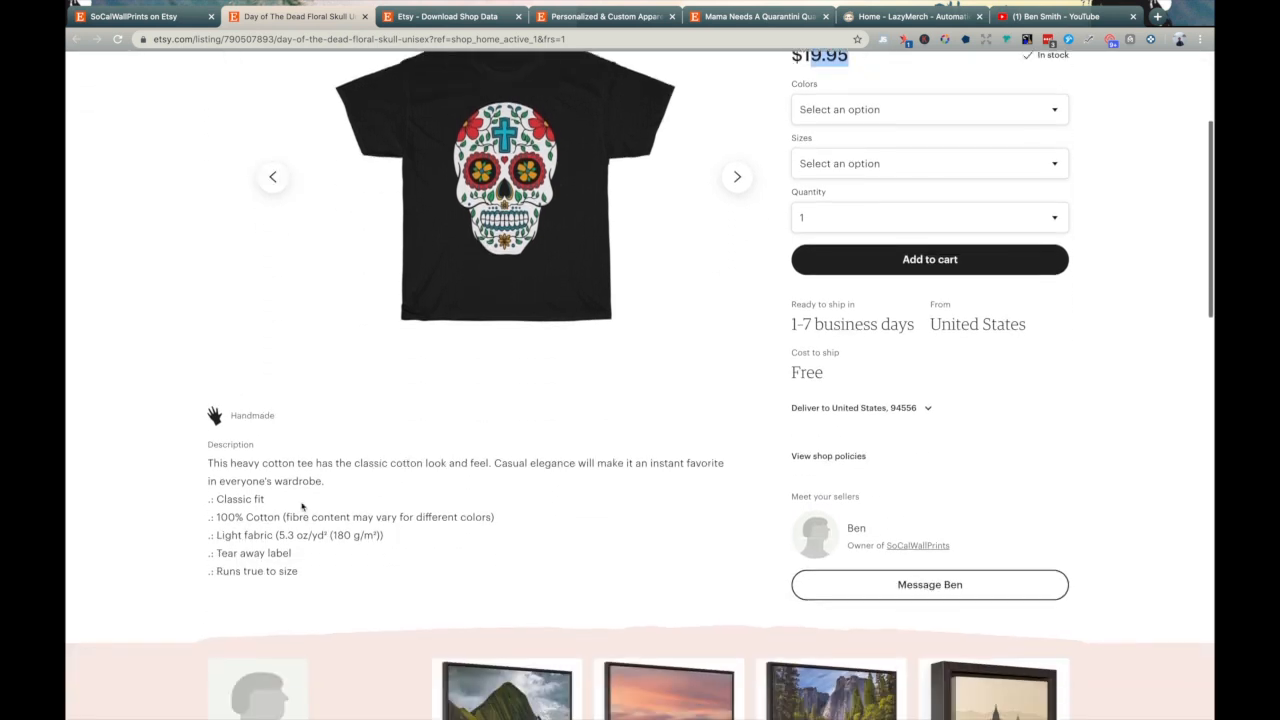
pyautogui.click(287, 490)
pyautogui.scroll(3, 645, 495)
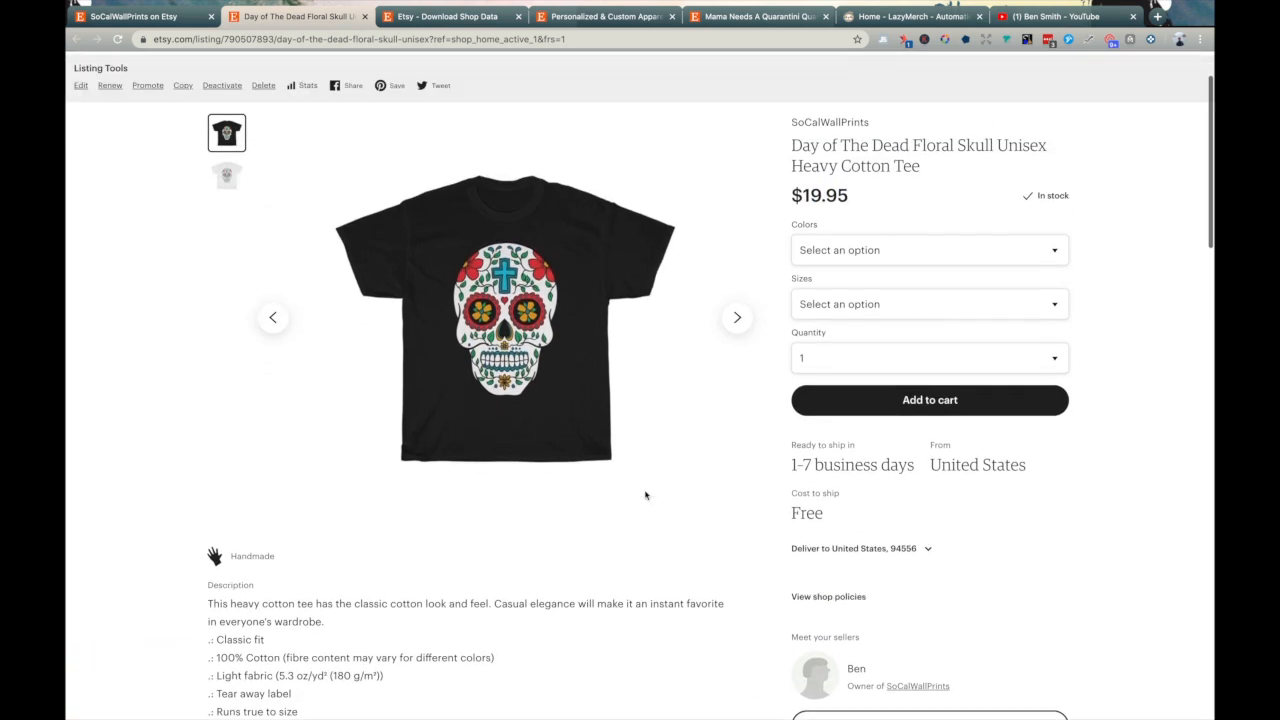
pyautogui.scroll(2, 645, 495)
# - Check the skull tee's Colors and Sizes options, then go to the Download Shop Data page
pyautogui.click(914, 343)
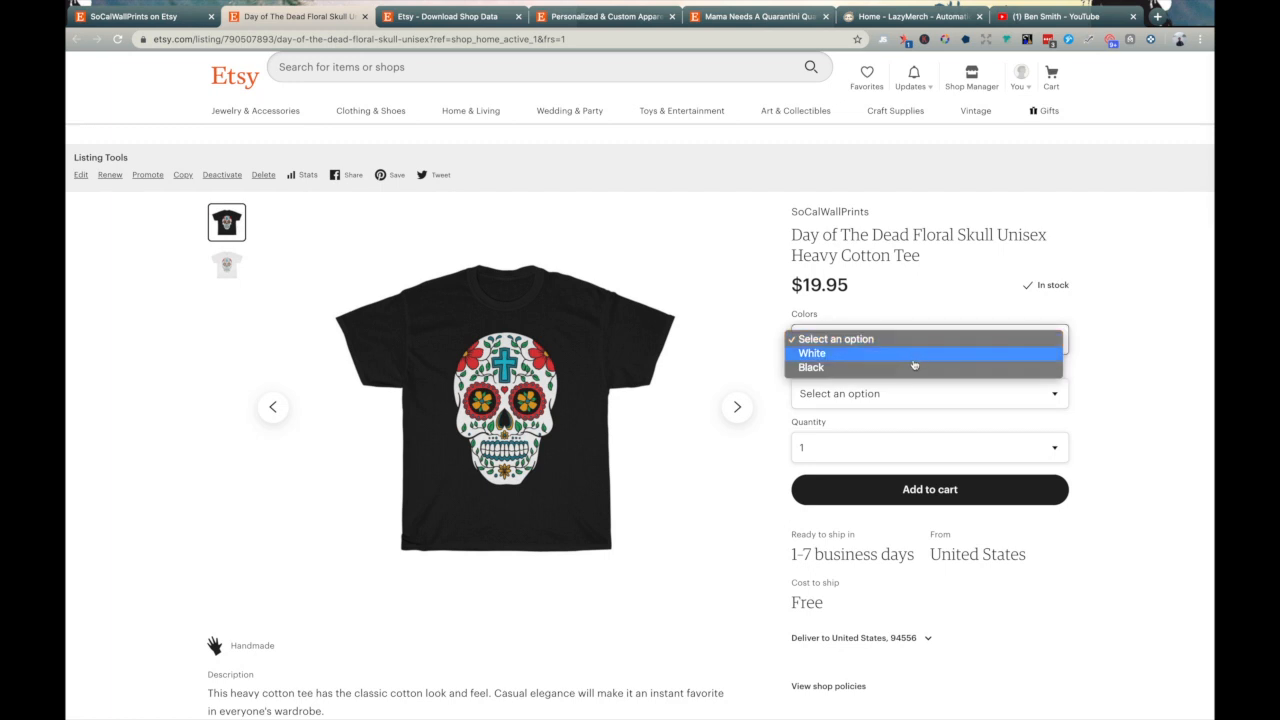
pyautogui.click(1130, 326)
pyautogui.click(926, 395)
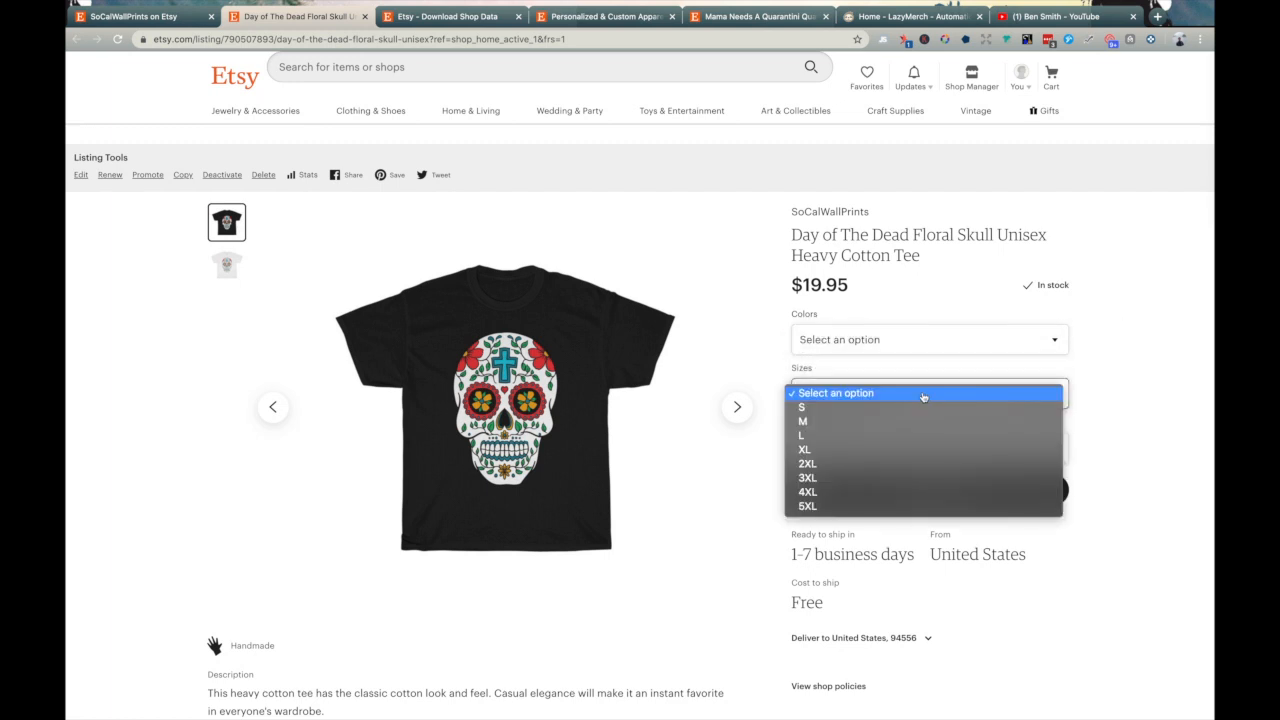
pyautogui.click(1111, 430)
pyautogui.scroll(-3, 976, 459)
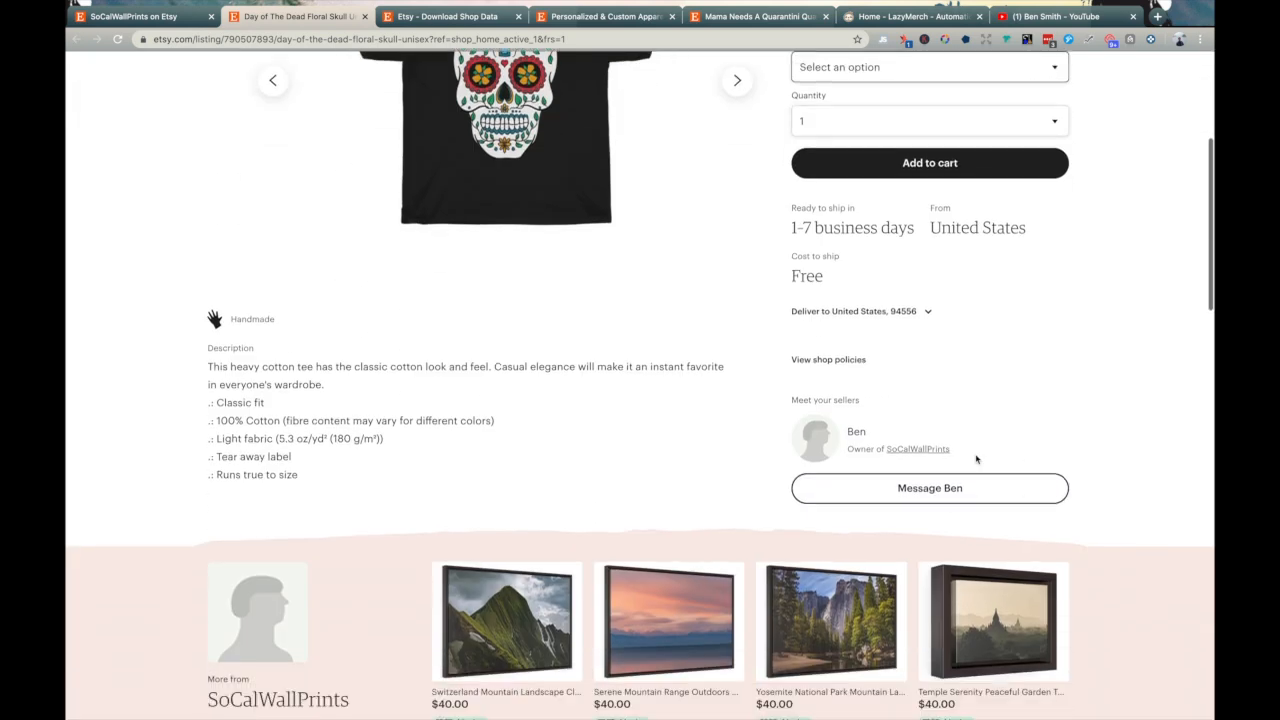
pyautogui.scroll(3, 976, 459)
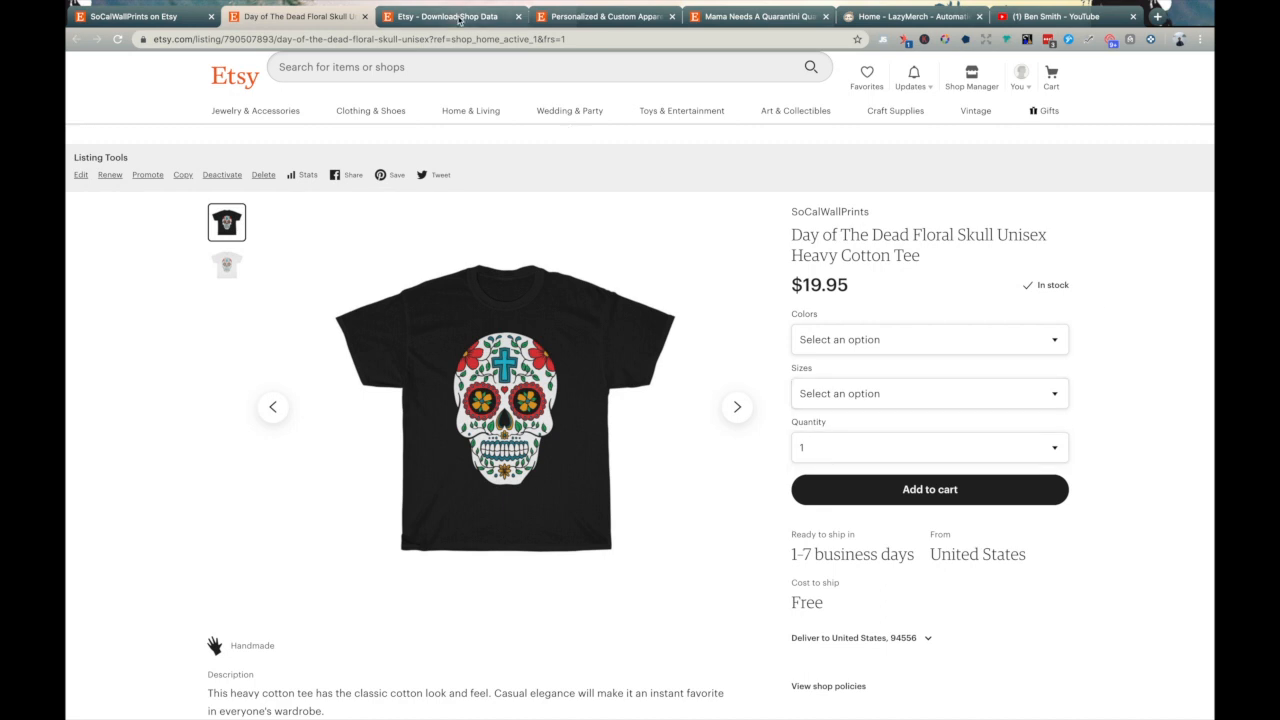
pyautogui.click(458, 17)
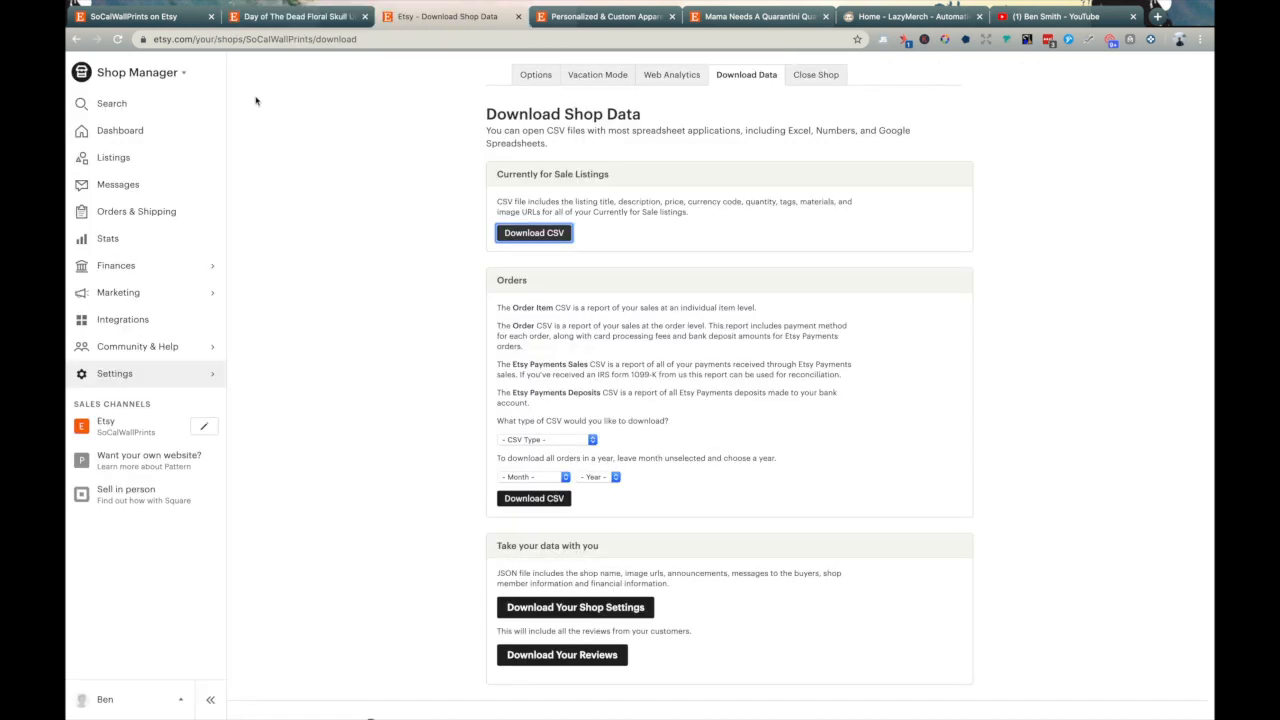
# - Export the Currently for Sale Listings as a CSV from the Download Shop Data page
pyautogui.click(117, 375)
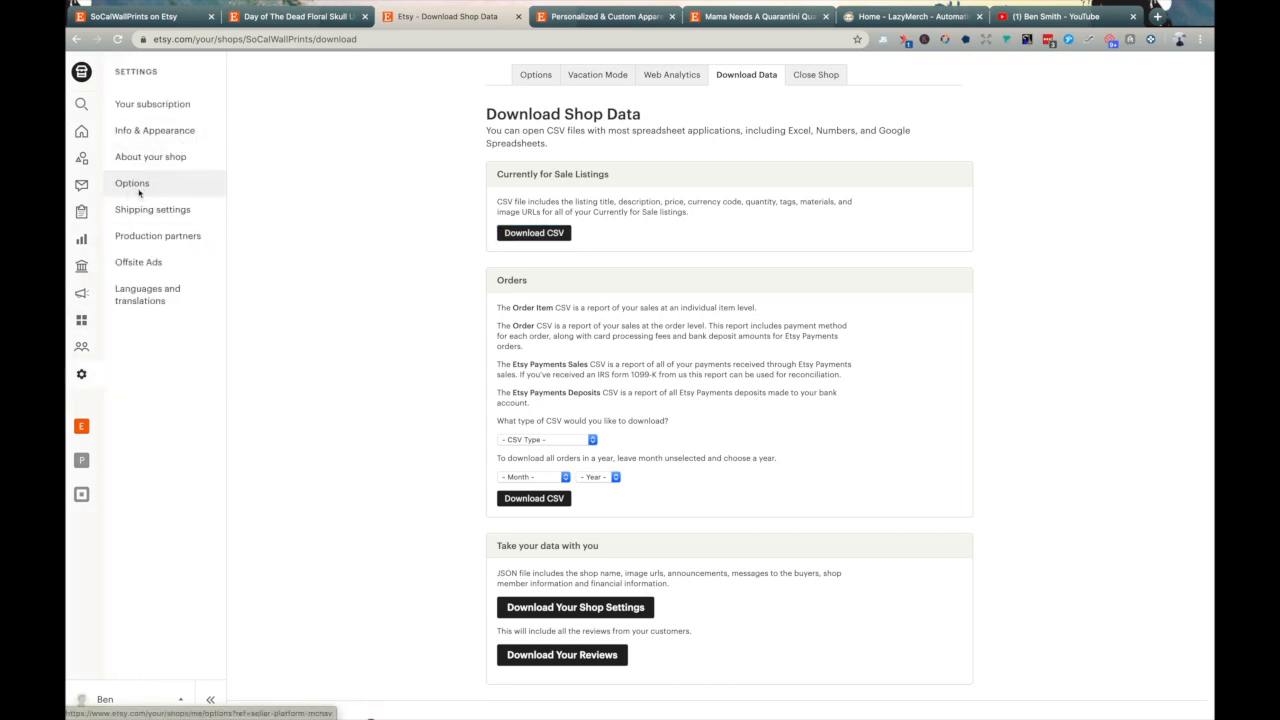
pyautogui.click(135, 186)
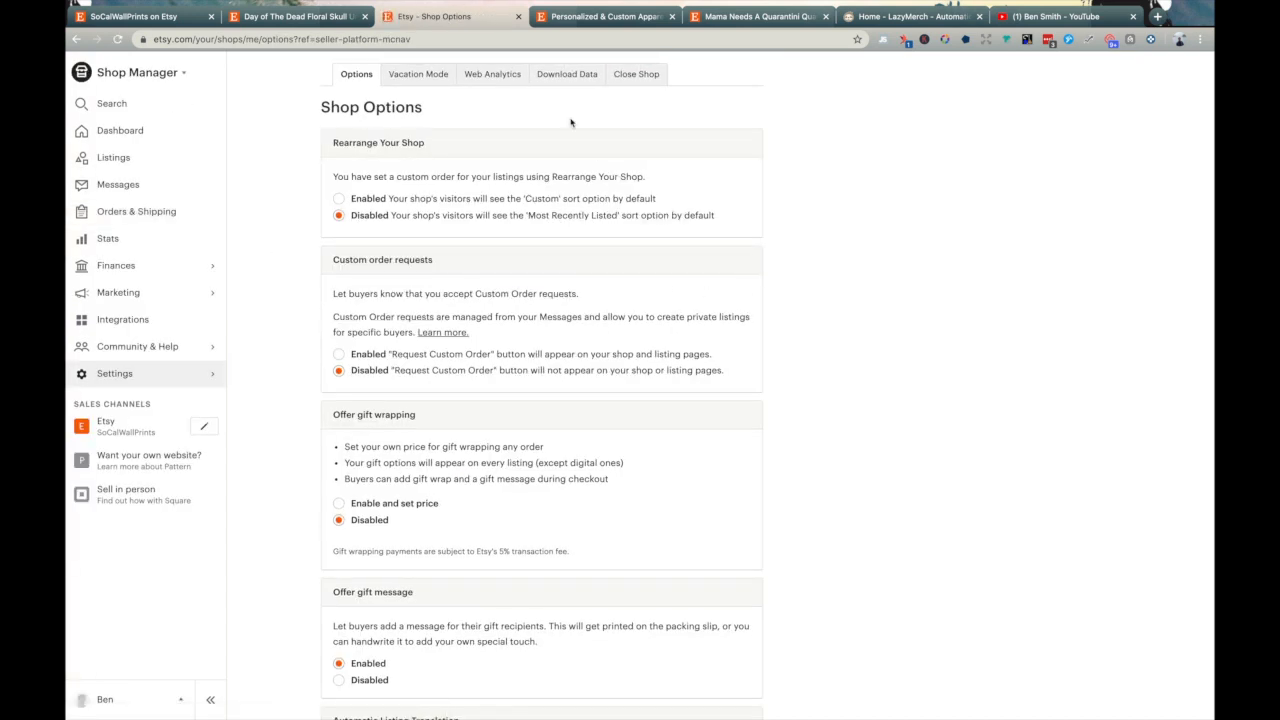
pyautogui.click(566, 75)
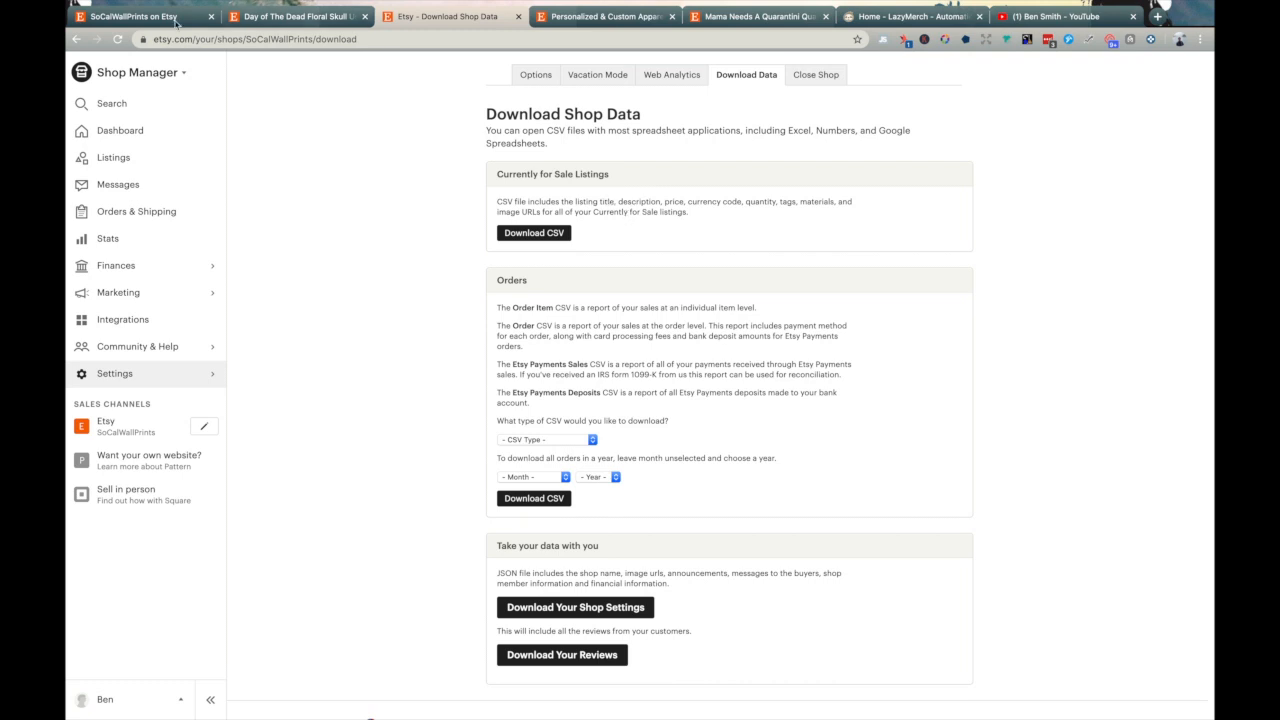
pyautogui.click(141, 15)
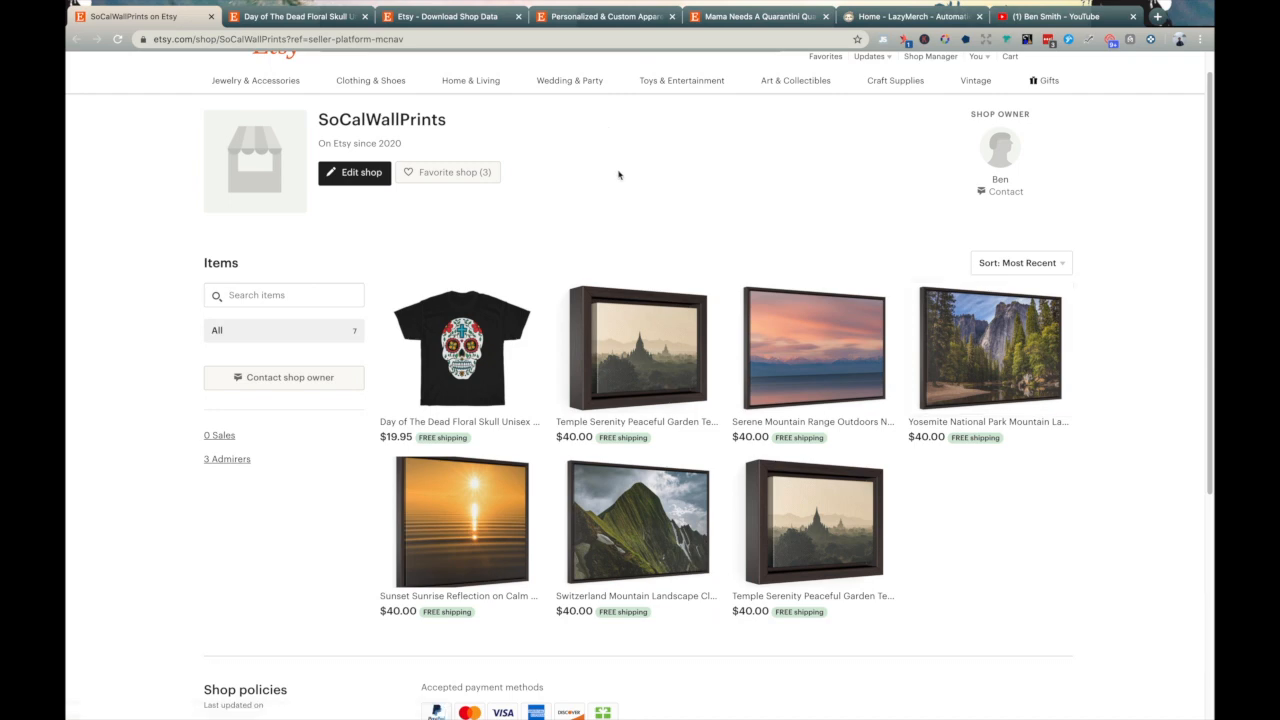
pyautogui.click(450, 17)
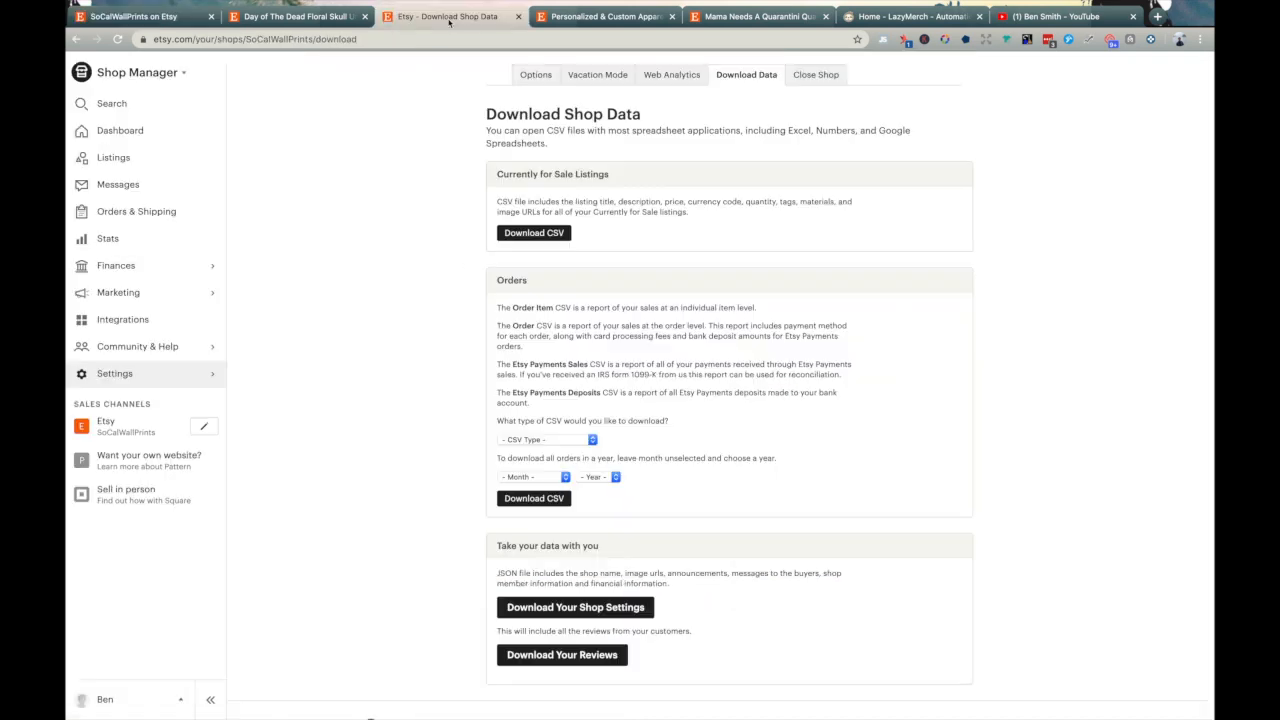
pyautogui.click(552, 238)
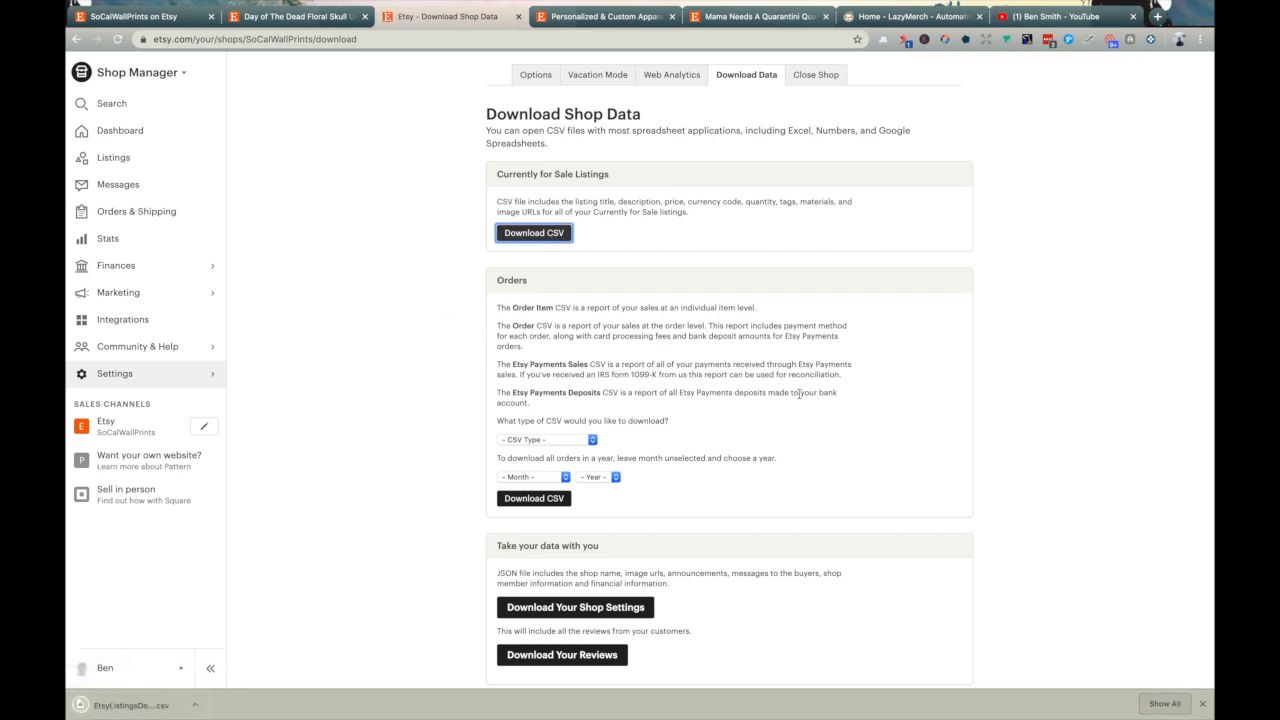
# - Dismiss the download notice and select the seven listing titles in A2:A8
pyautogui.click(1202, 704)
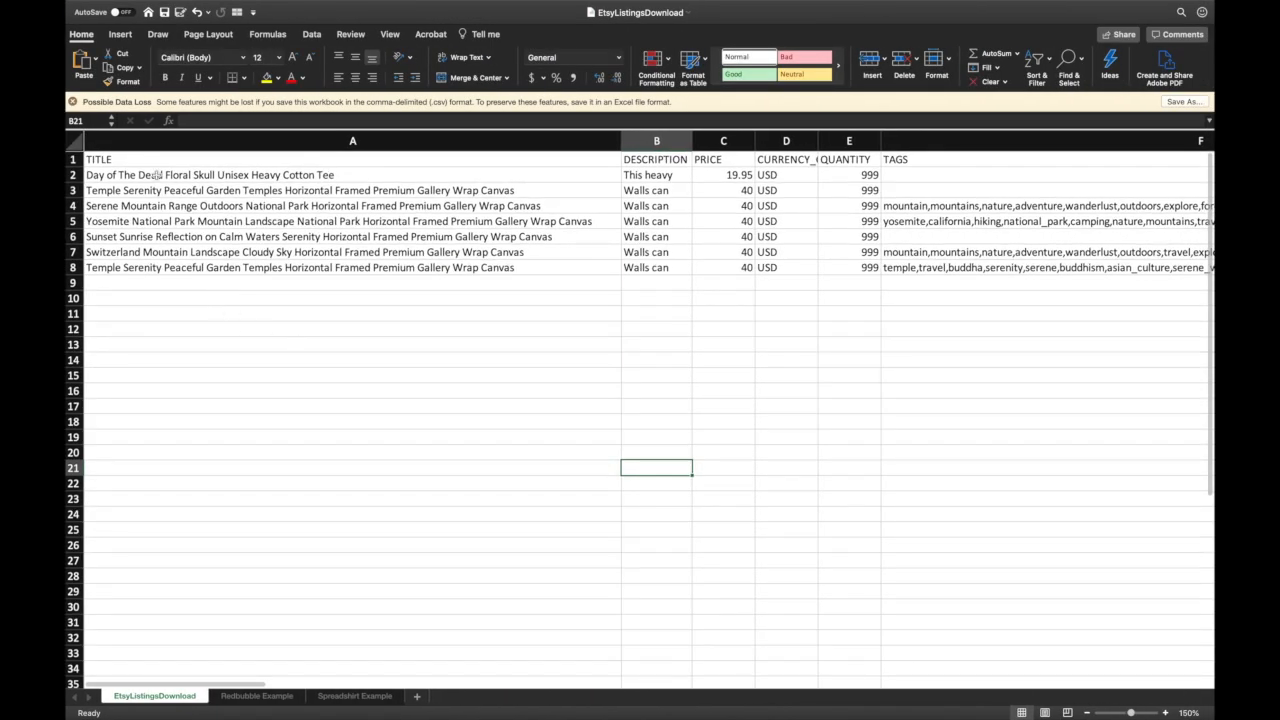
pyautogui.moveTo(138, 176); pyautogui.dragTo(131, 262)
pyautogui.click(166, 314)
pyautogui.click(224, 174)
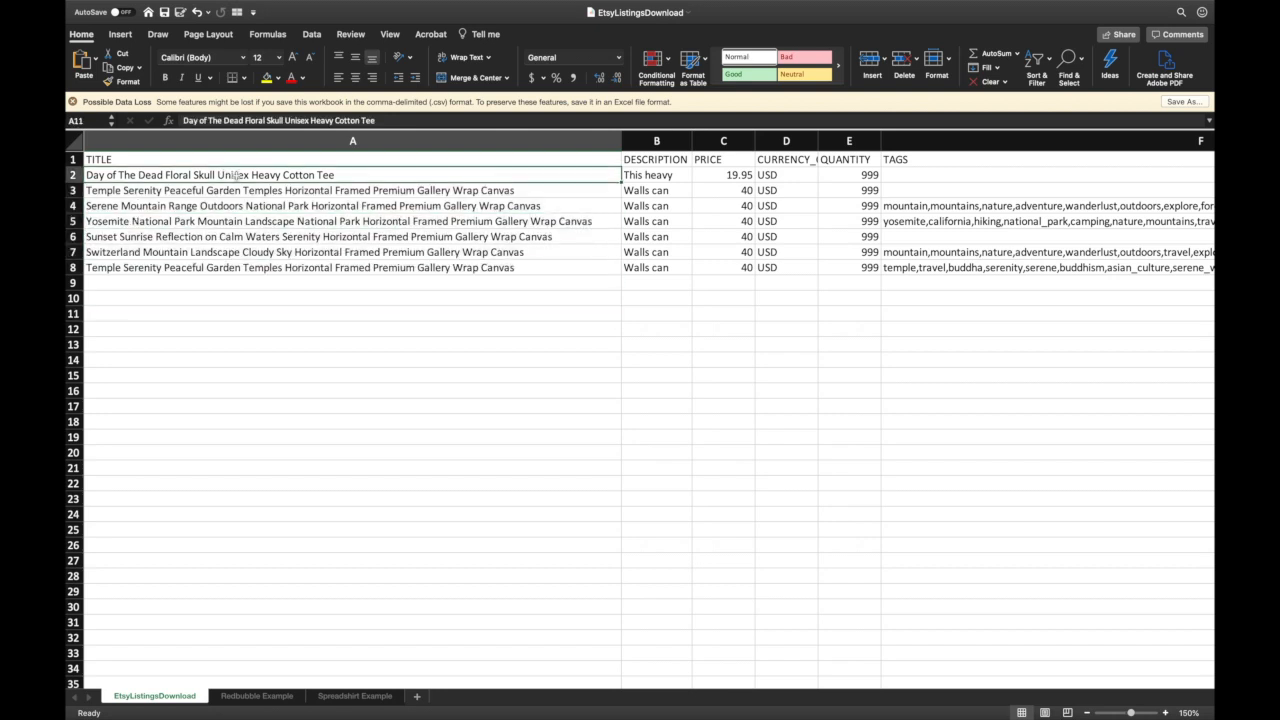
pyautogui.moveTo(377, 174); pyautogui.dragTo(350, 270)
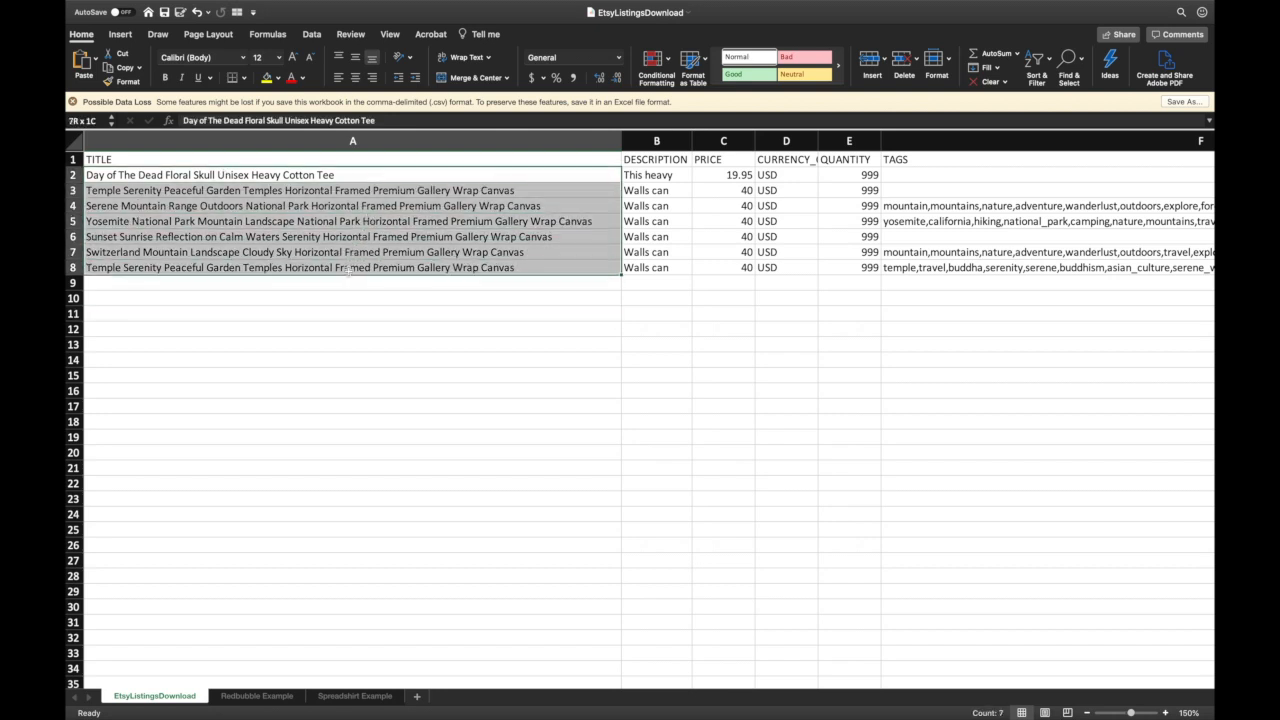
pyautogui.click(354, 326)
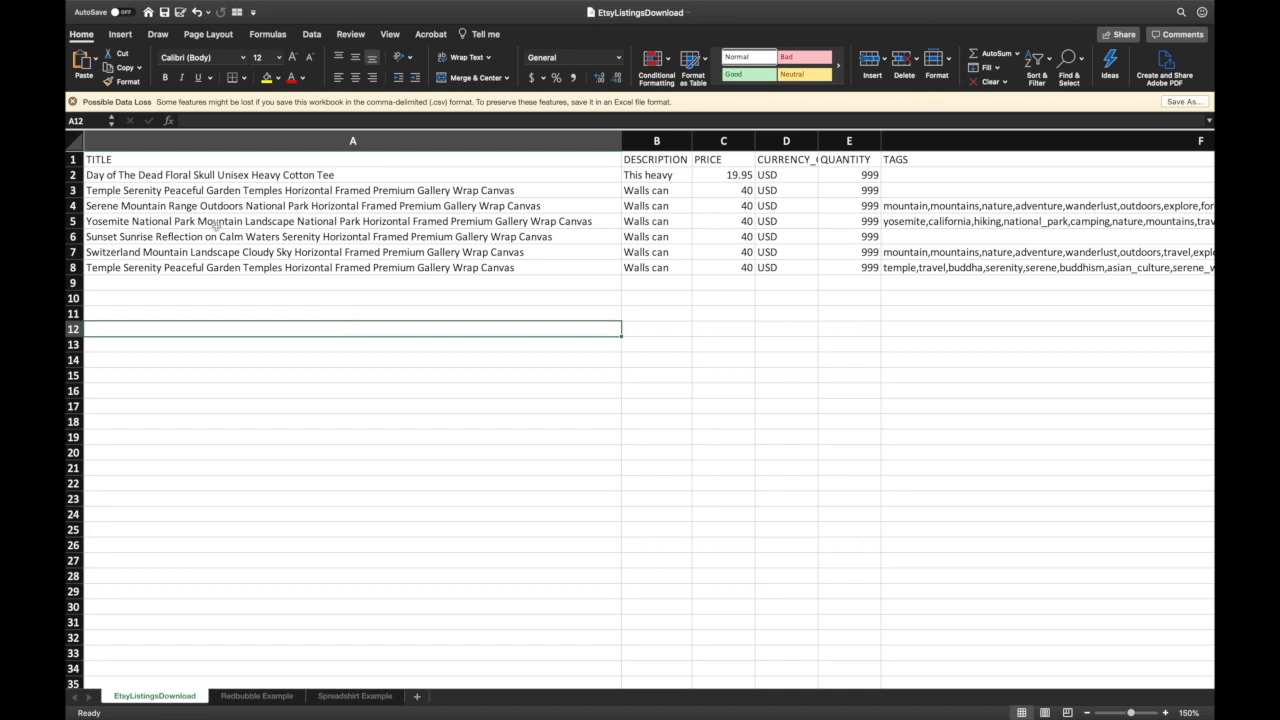
# - Check the TITLE, DESCRIPTION, PRICE and QUANTITY column headers
pyautogui.click(186, 160)
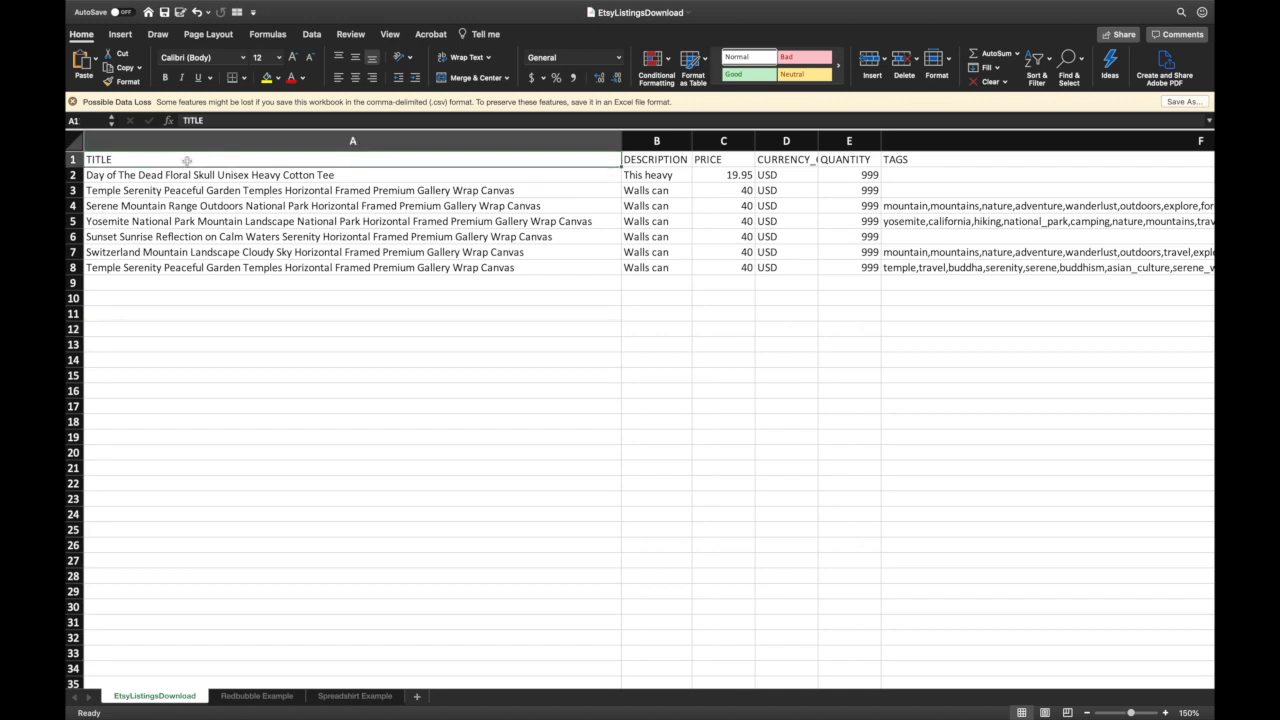
pyautogui.click(661, 161)
pyautogui.press('Right')
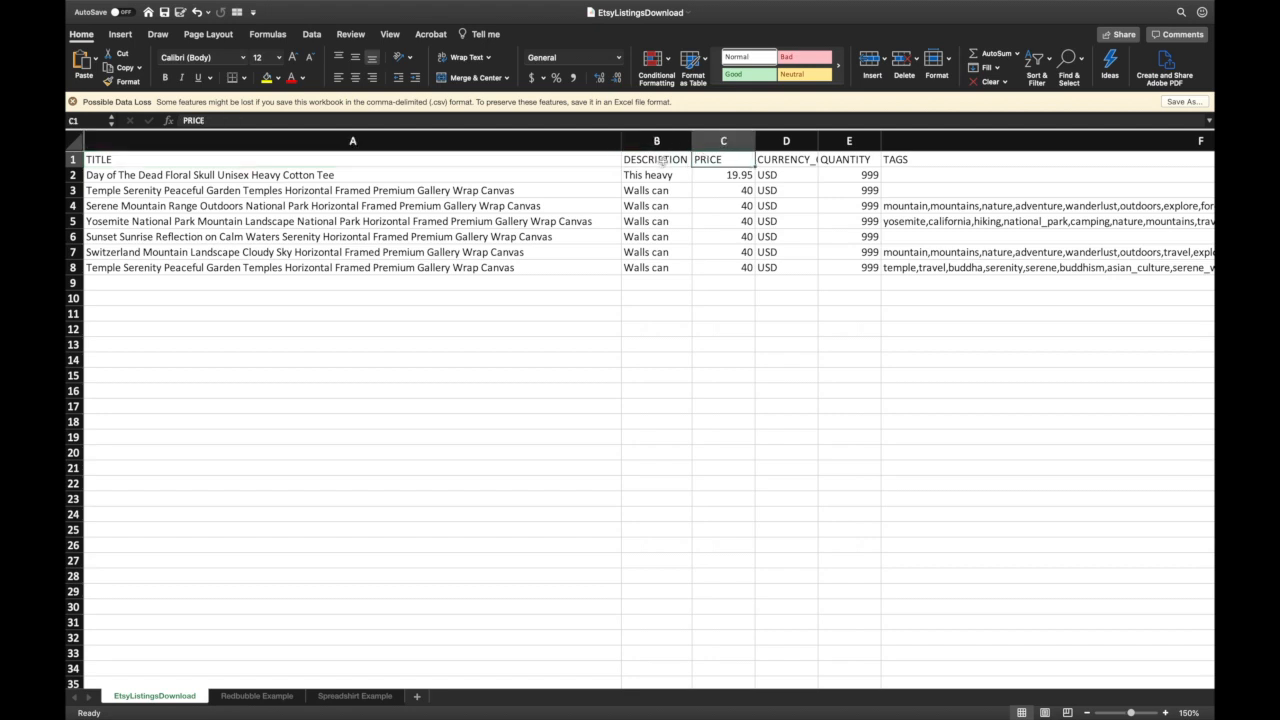
pyautogui.press('Right')
pyautogui.press('Right')
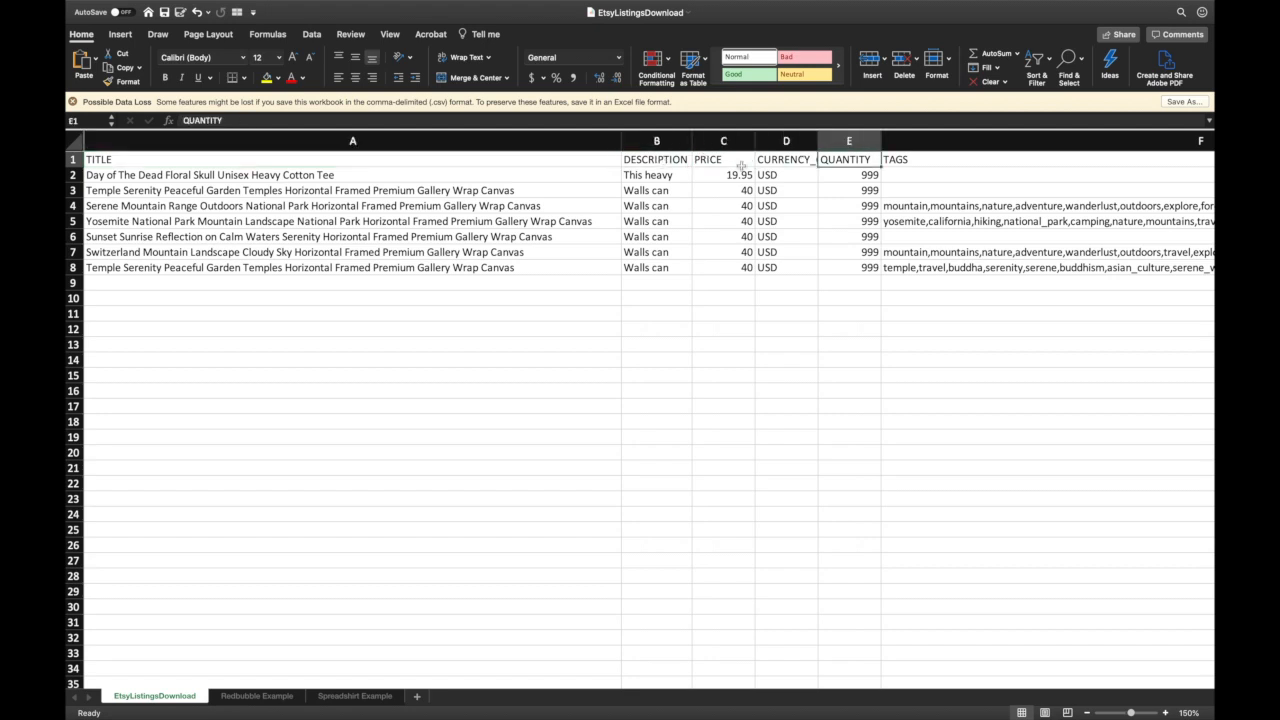
pyautogui.hscroll(1, 918, 213)
pyautogui.hscroll(10, 918, 213)
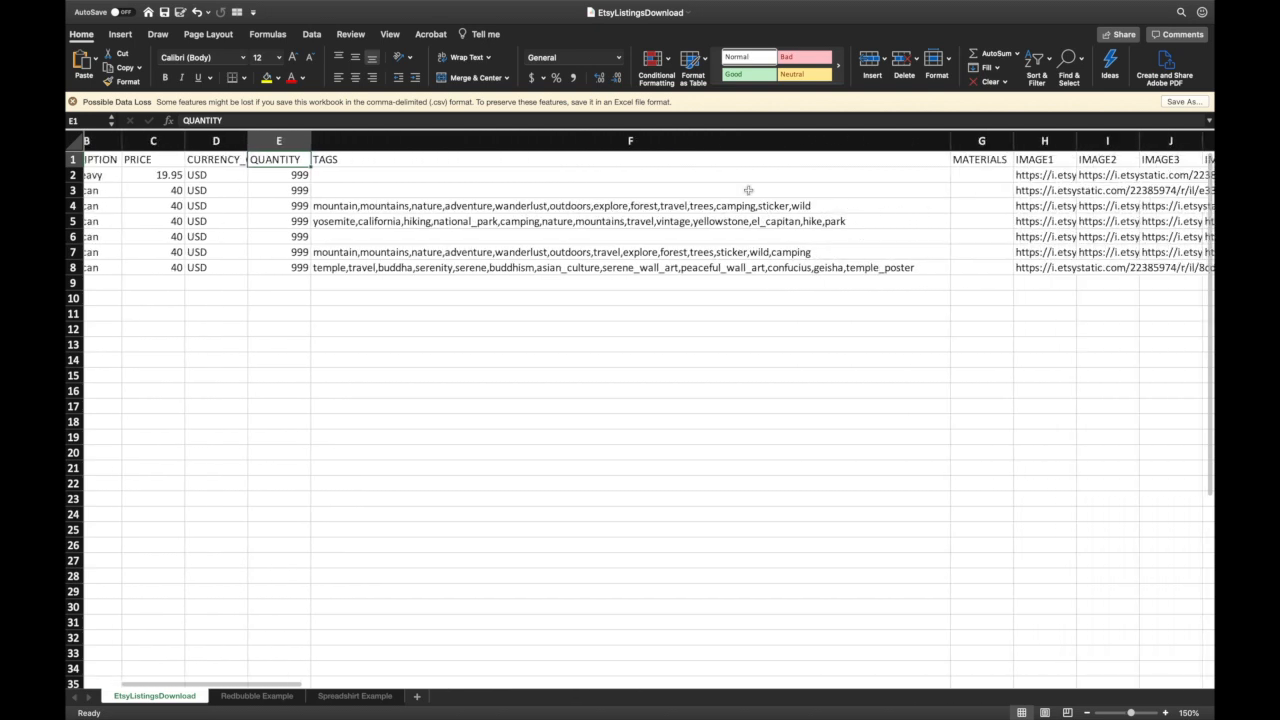
# - Step through the TAGS cells F2 to F8 and check the empty MATERIALS cell G2
pyautogui.click(535, 163)
pyautogui.press('Down')
pyautogui.press('Down')
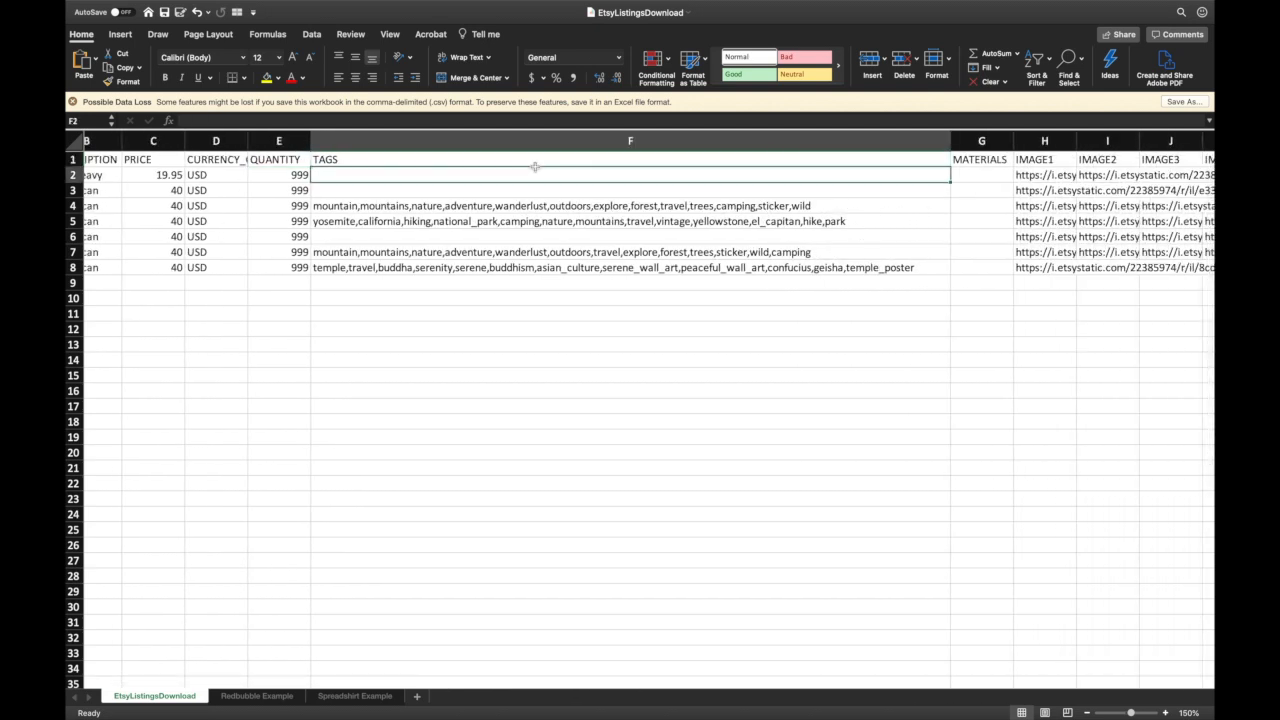
pyautogui.press('Up')
pyautogui.press('Down')
pyautogui.press('Up')
pyautogui.press('Down')
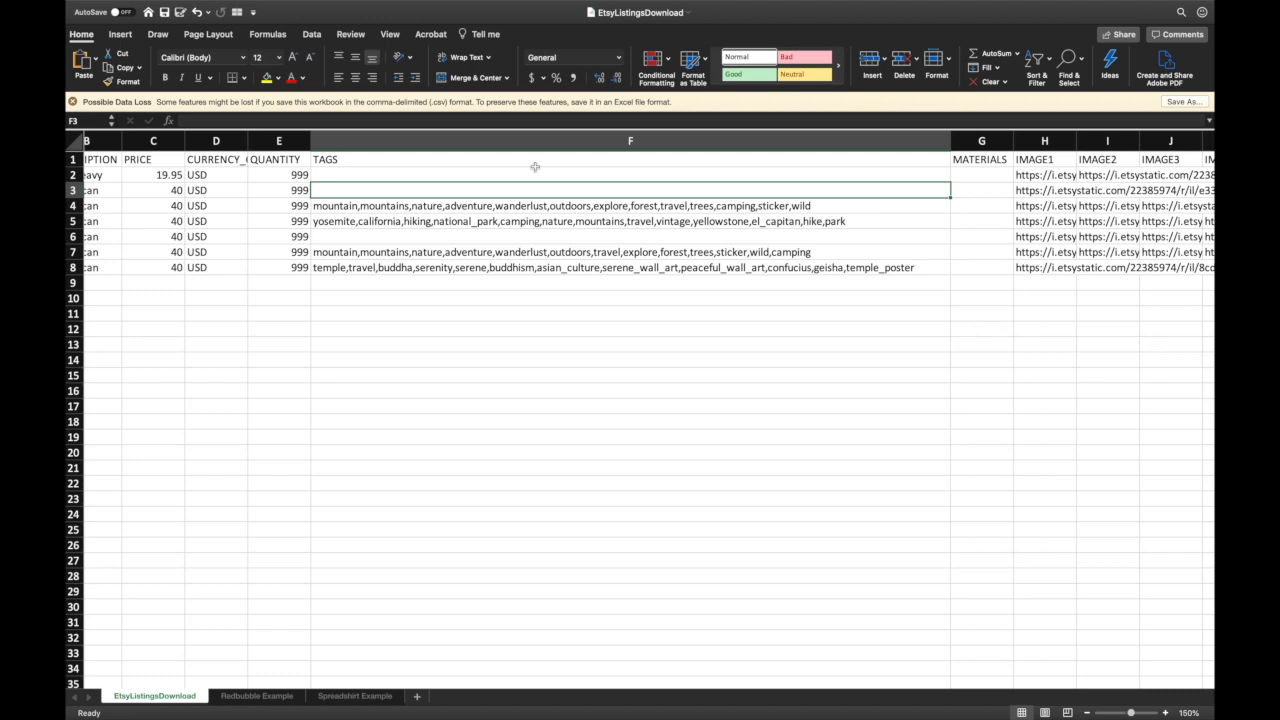
pyautogui.press('Down')
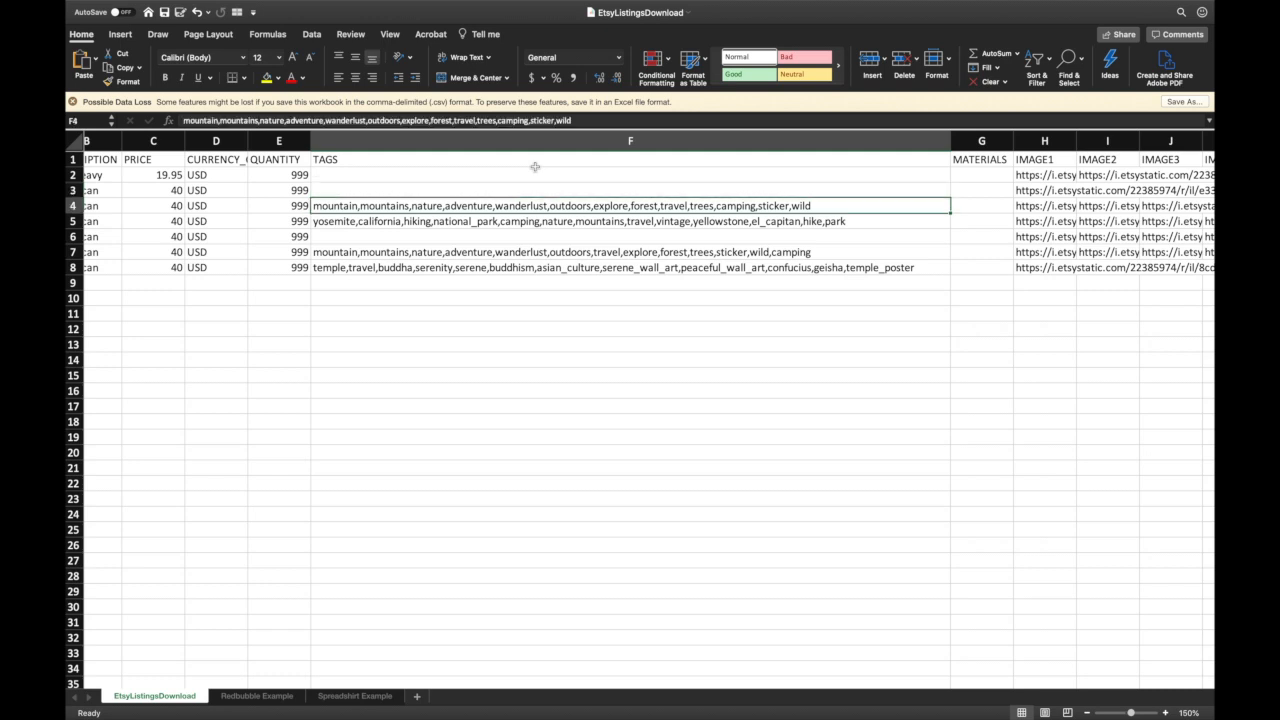
pyautogui.press('Down')
pyautogui.press('Up')
pyautogui.press('Down')
pyautogui.press('Down')
pyautogui.press('Down')
pyautogui.press('Down')
pyautogui.hscroll(3, 535, 166)
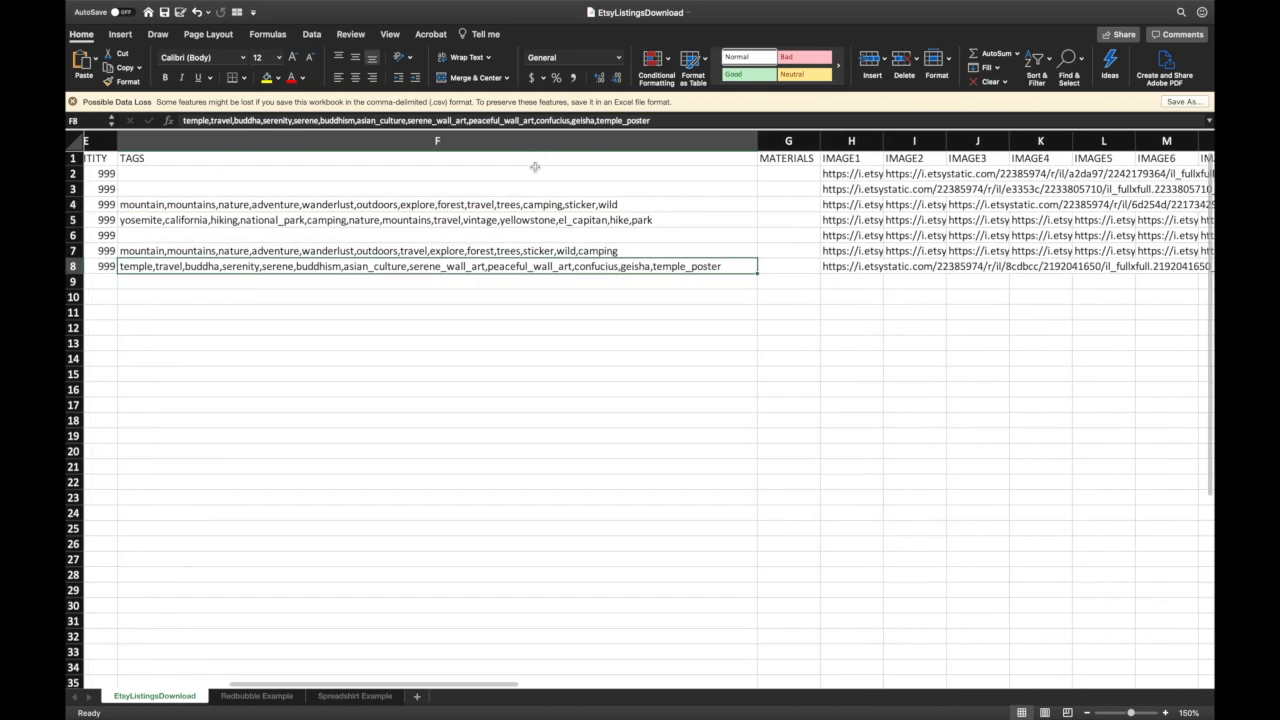
pyautogui.hscroll(2, 600, 168)
pyautogui.click(693, 173)
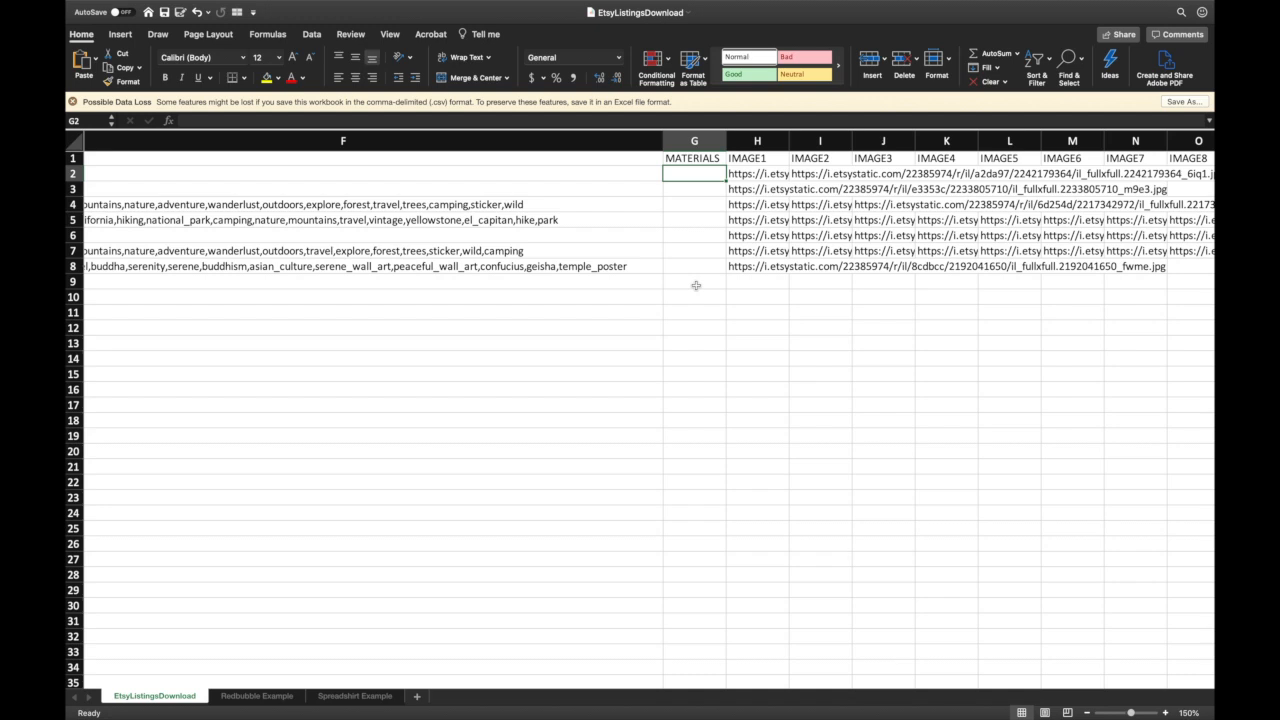
# - Open the H2 IMAGE1 URL in a new Chrome tab to view the black sugar skull tee photo
pyautogui.press('Right')
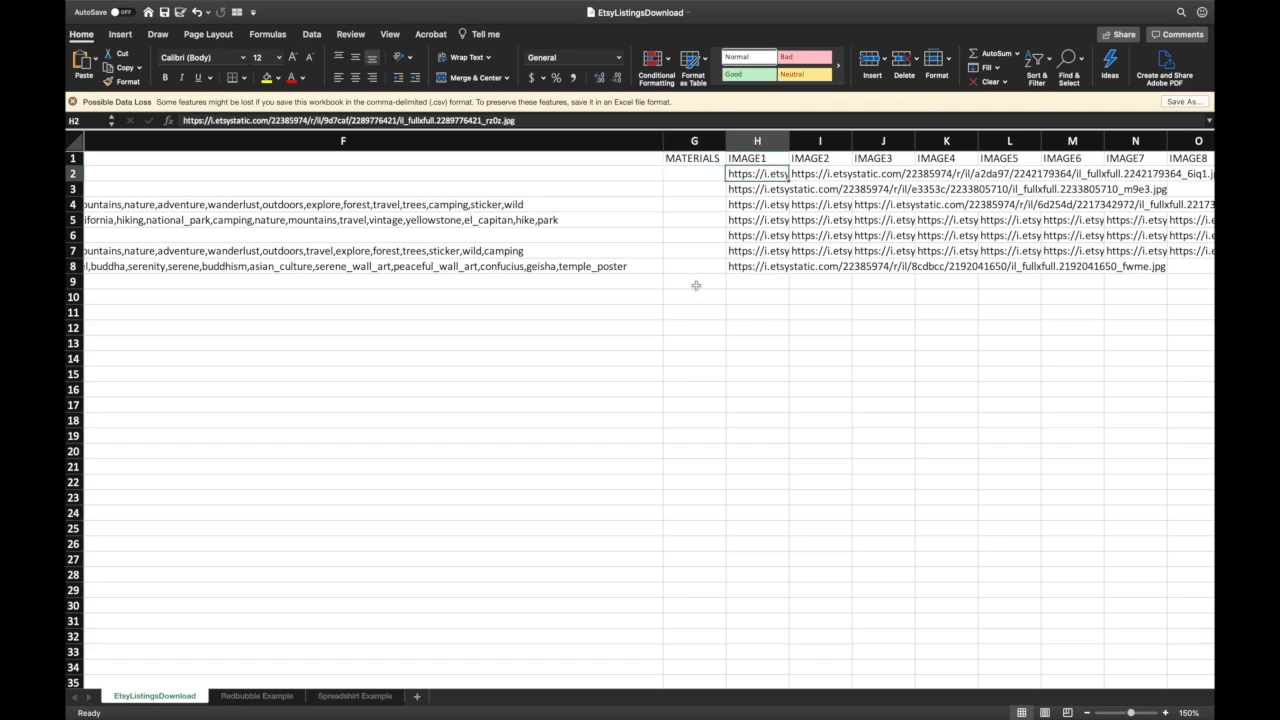
pyautogui.press('super+c')
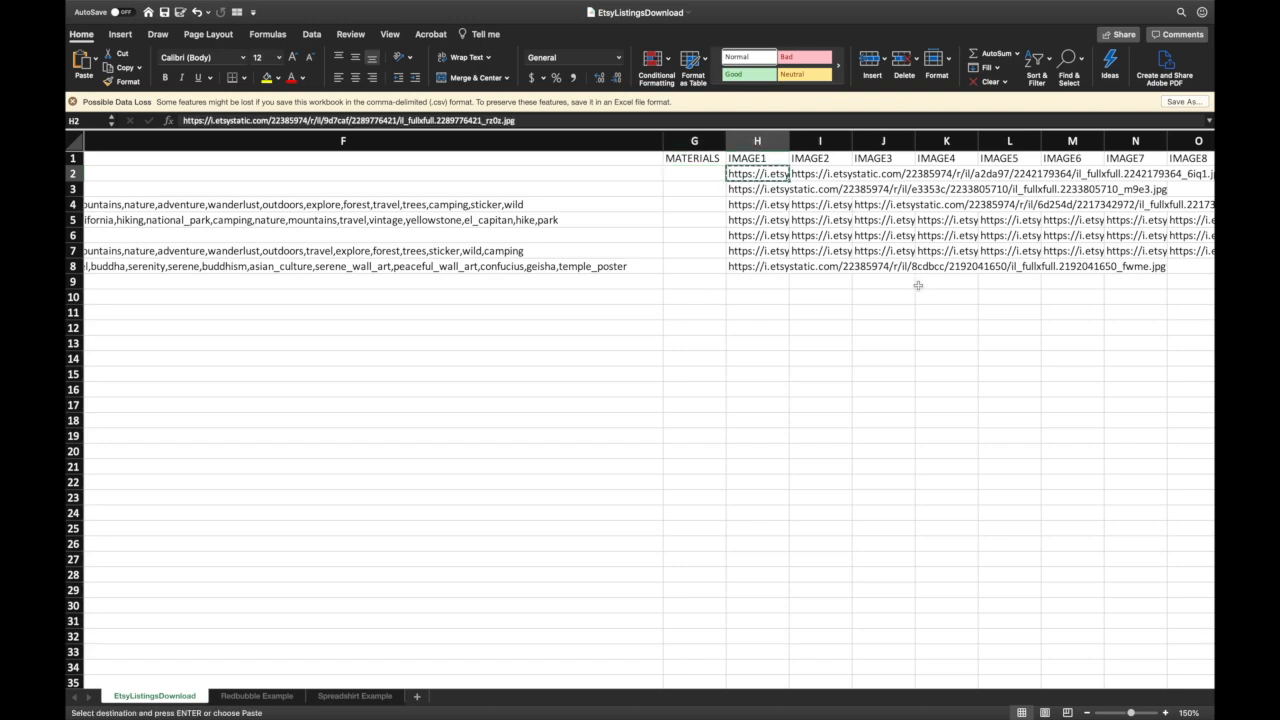
pyautogui.hotkey('ctrl', 'Left')
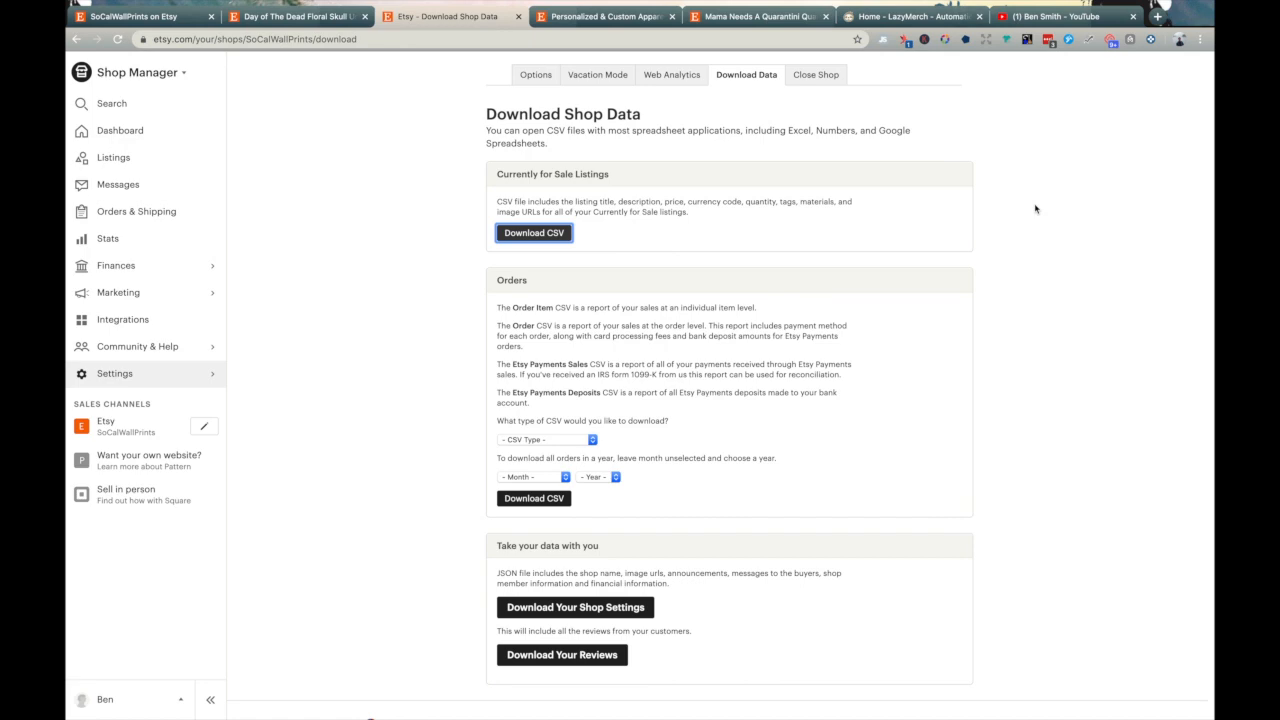
pyautogui.press('super+t')
pyautogui.press('super+v')
pyautogui.press('Return')
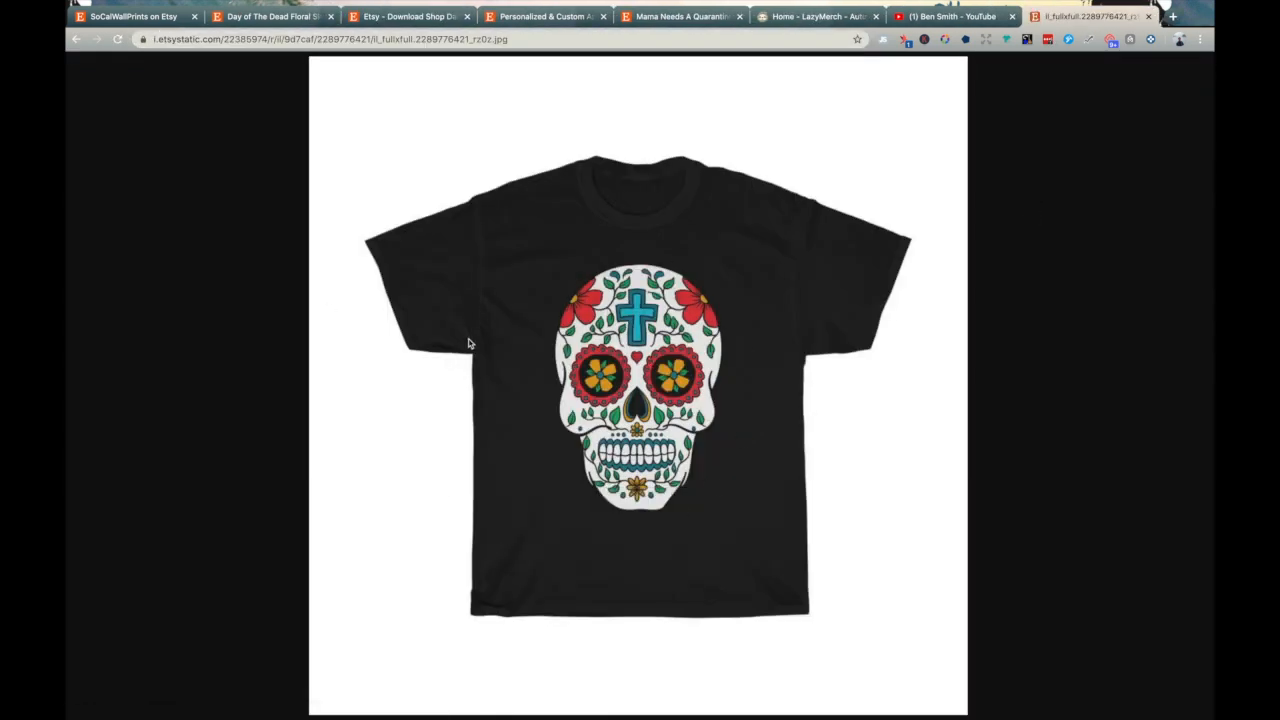
pyautogui.click(175, 16)
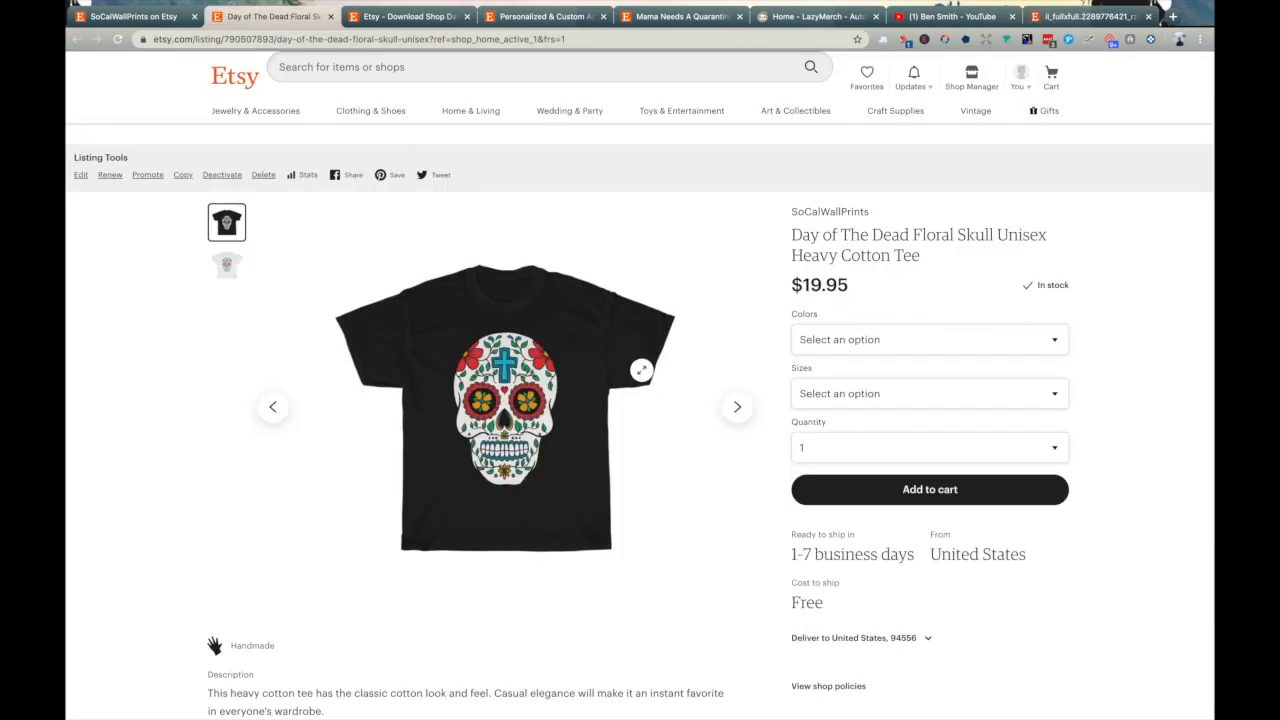
pyautogui.click(1090, 17)
pyautogui.hotkey('ctrl', 'Right')
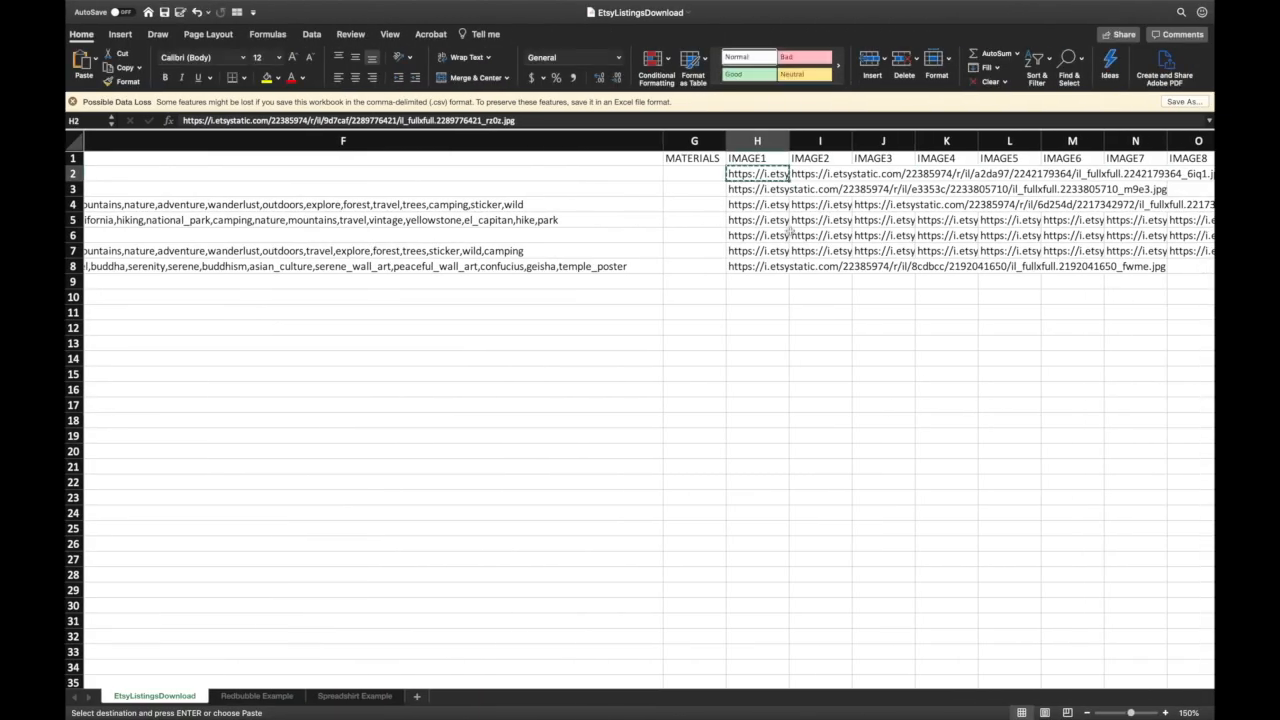
# - Load the I2 IMAGE2 URL in the same Chrome tab to show the white sugar skull tee
pyautogui.press('Right')
pyautogui.hotkey('ctrl', 'Left')
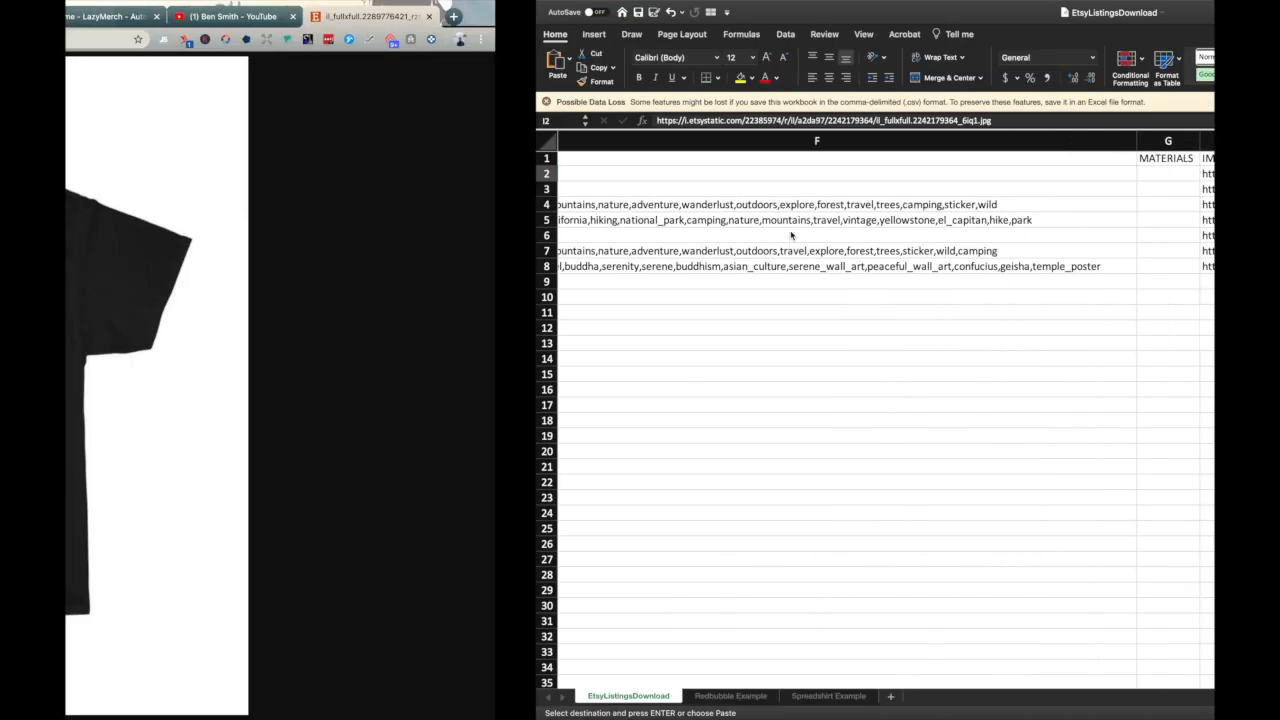
pyautogui.click(752, 44)
pyautogui.press('super+v')
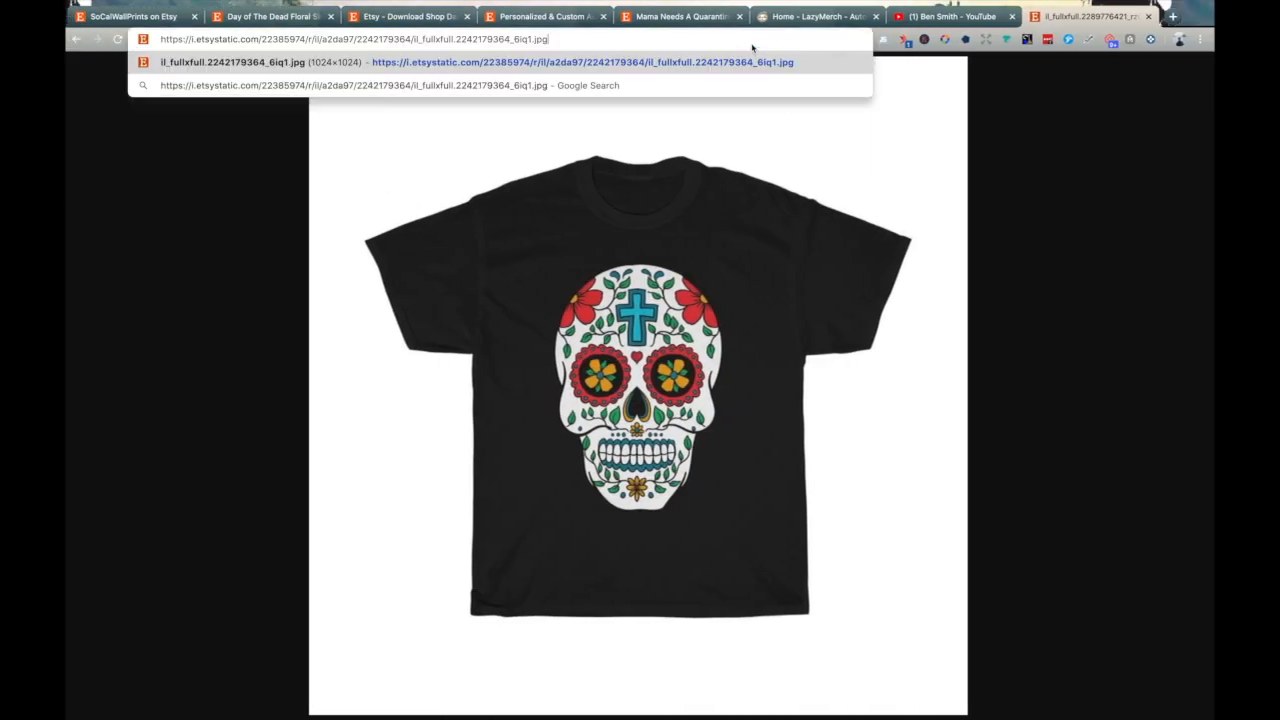
pyautogui.press('Return')
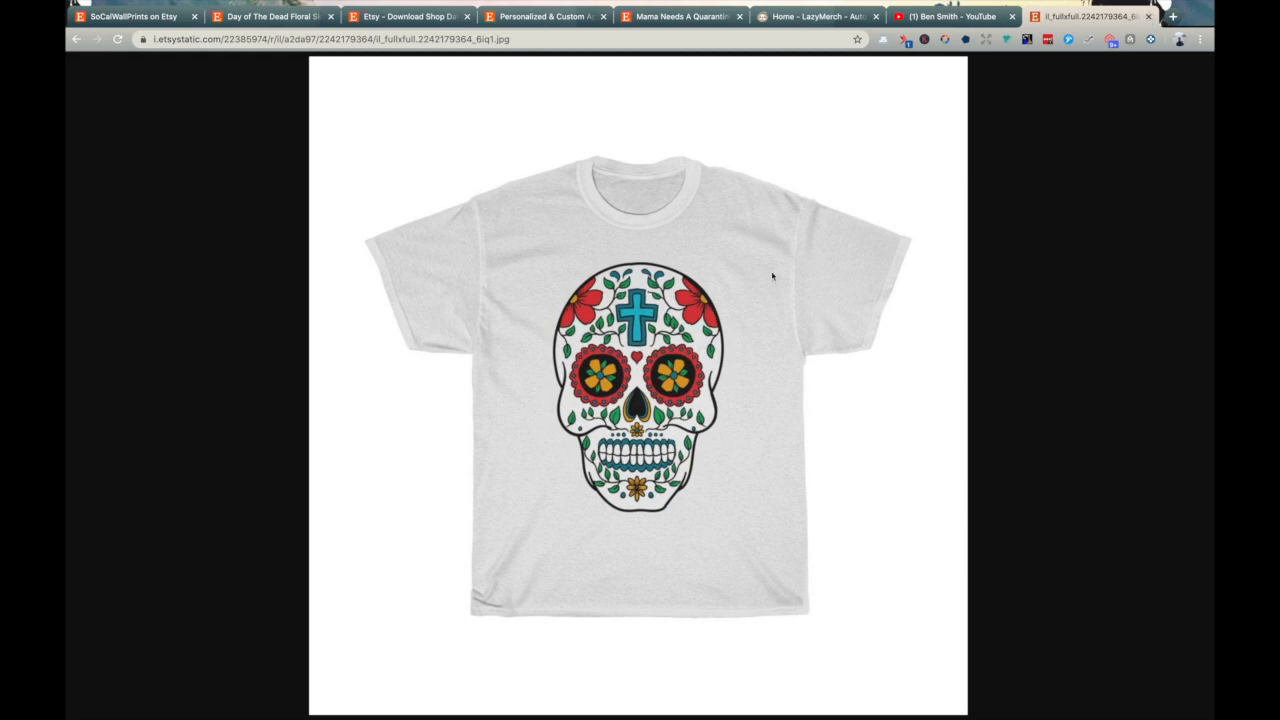
pyautogui.hotkey('ctrl', 'Right')
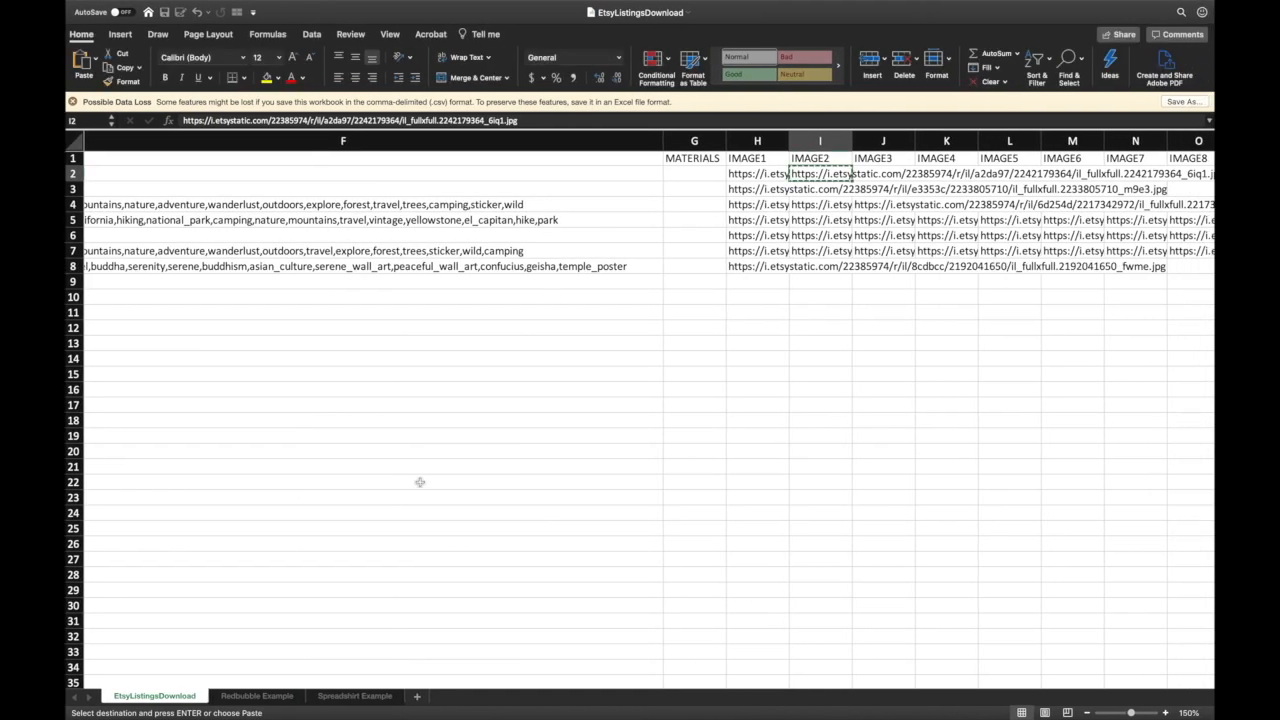
pyautogui.hscroll(-10, 522, 397)
pyautogui.hscroll(-3, 522, 397)
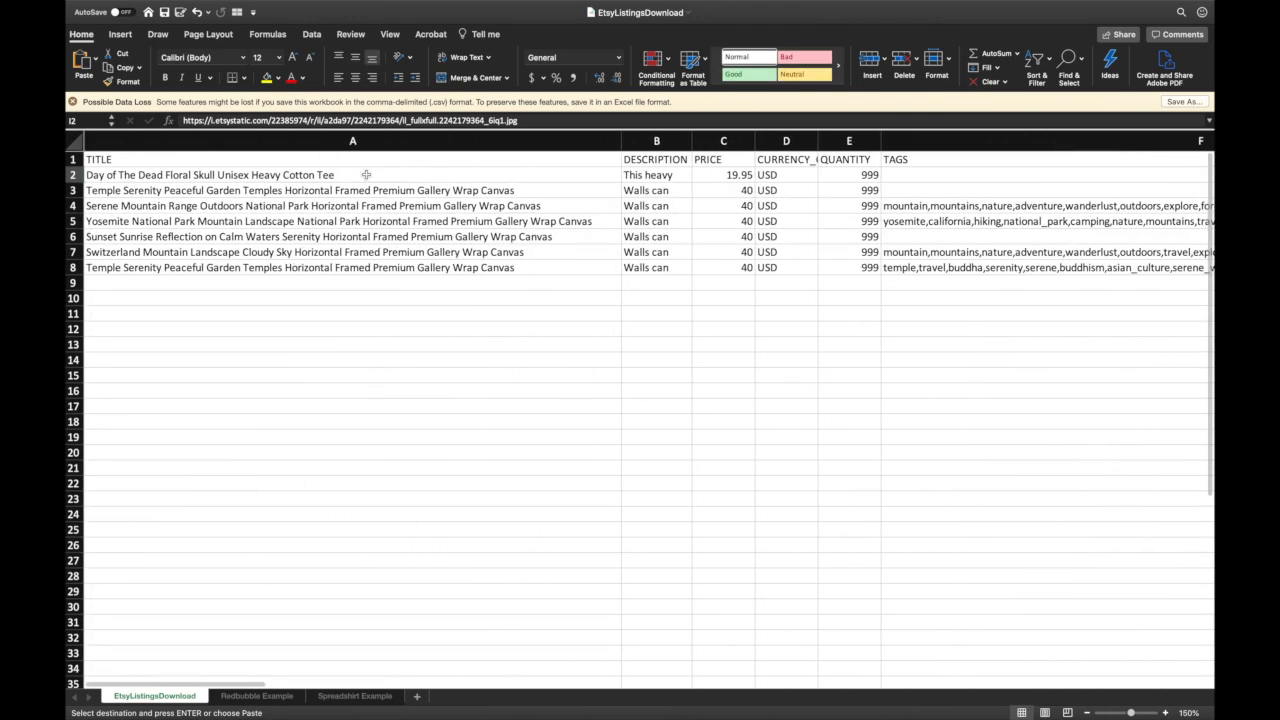
pyautogui.hscroll(5, 700, 185)
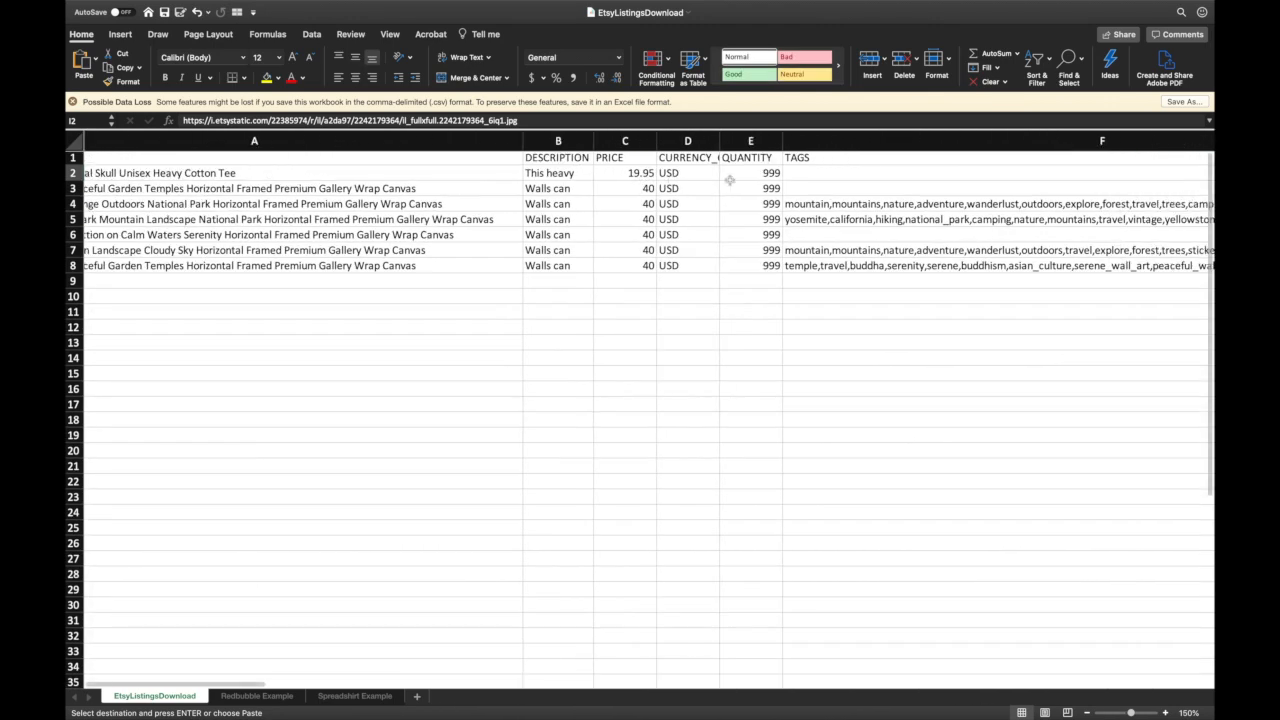
pyautogui.hscroll(4, 640, 190)
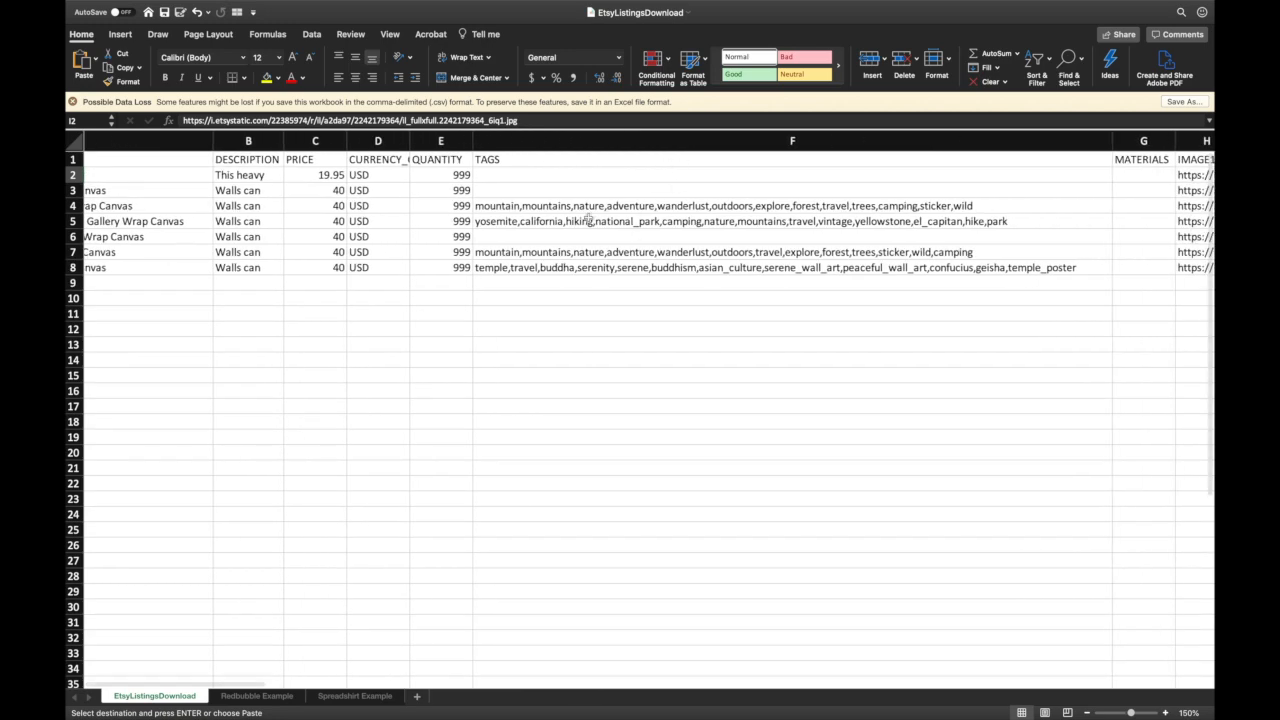
pyautogui.hscroll(6, 686, 250)
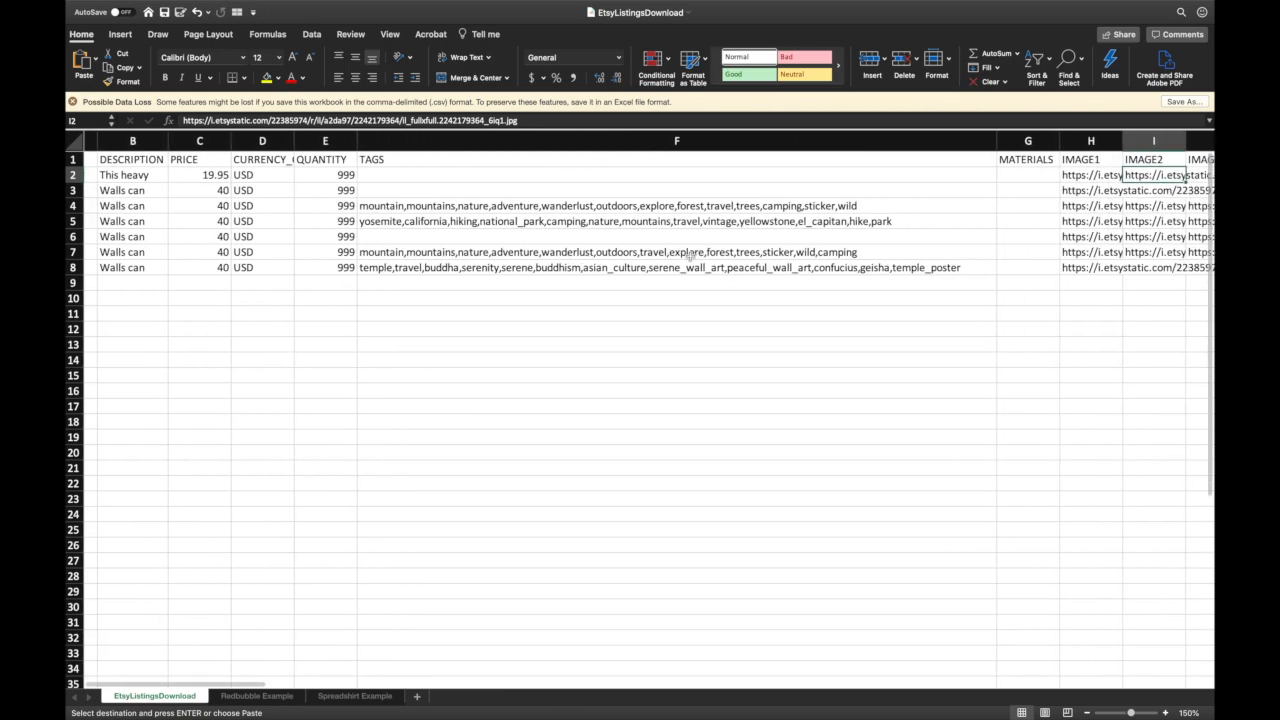
pyautogui.hscroll(3, 690, 256)
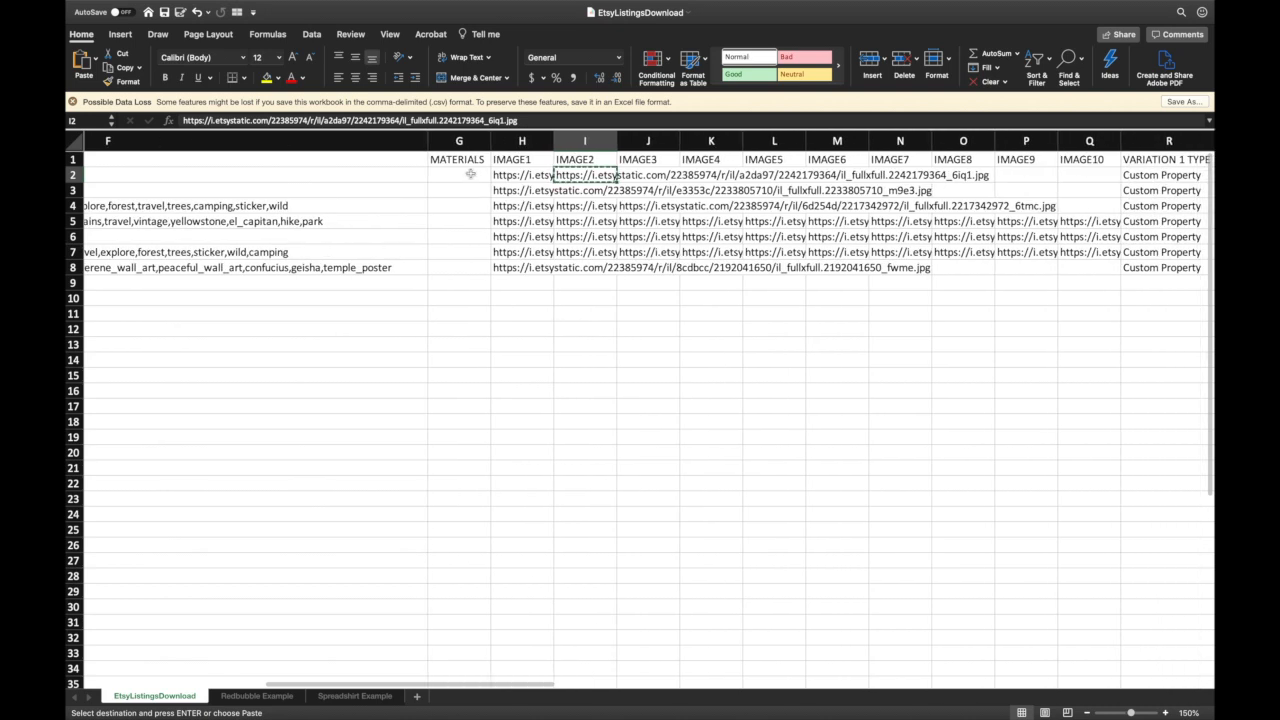
pyautogui.moveTo(459, 175); pyautogui.dragTo(461, 265)
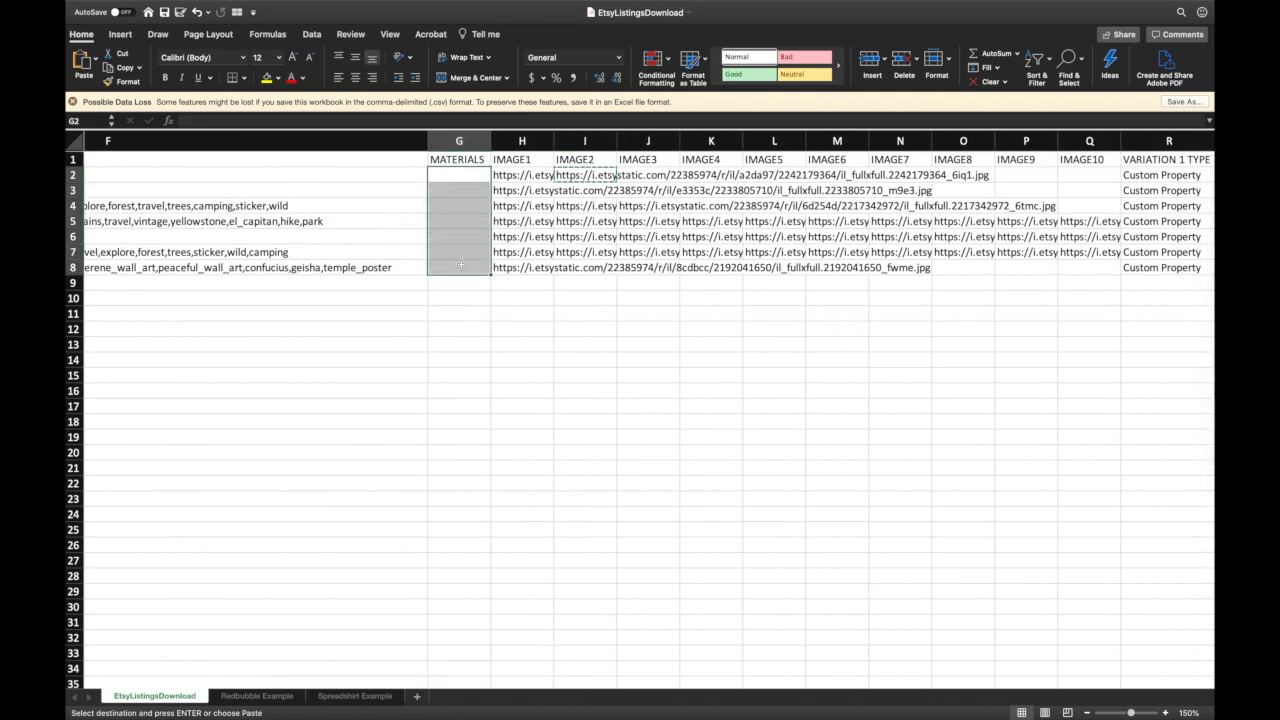
pyautogui.moveTo(522, 175); pyautogui.dragTo(780, 266)
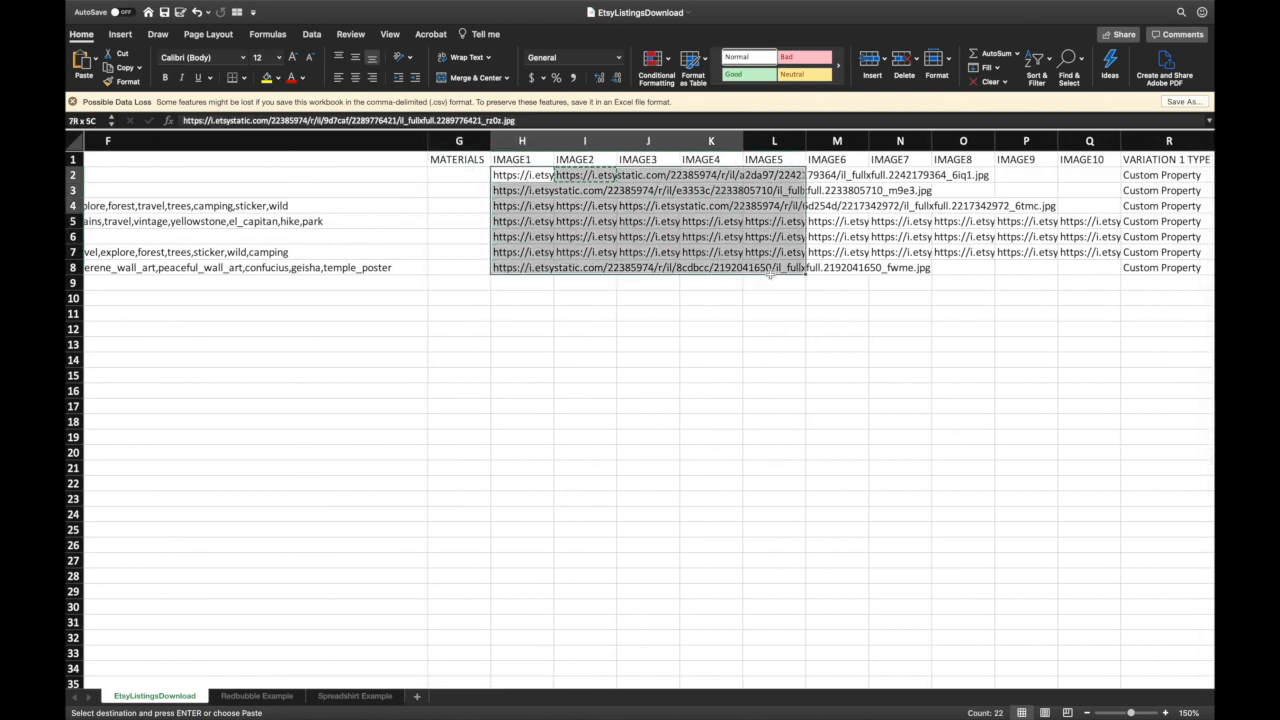
pyautogui.hscroll(4, 790, 262)
pyautogui.hscroll(4, 790, 262)
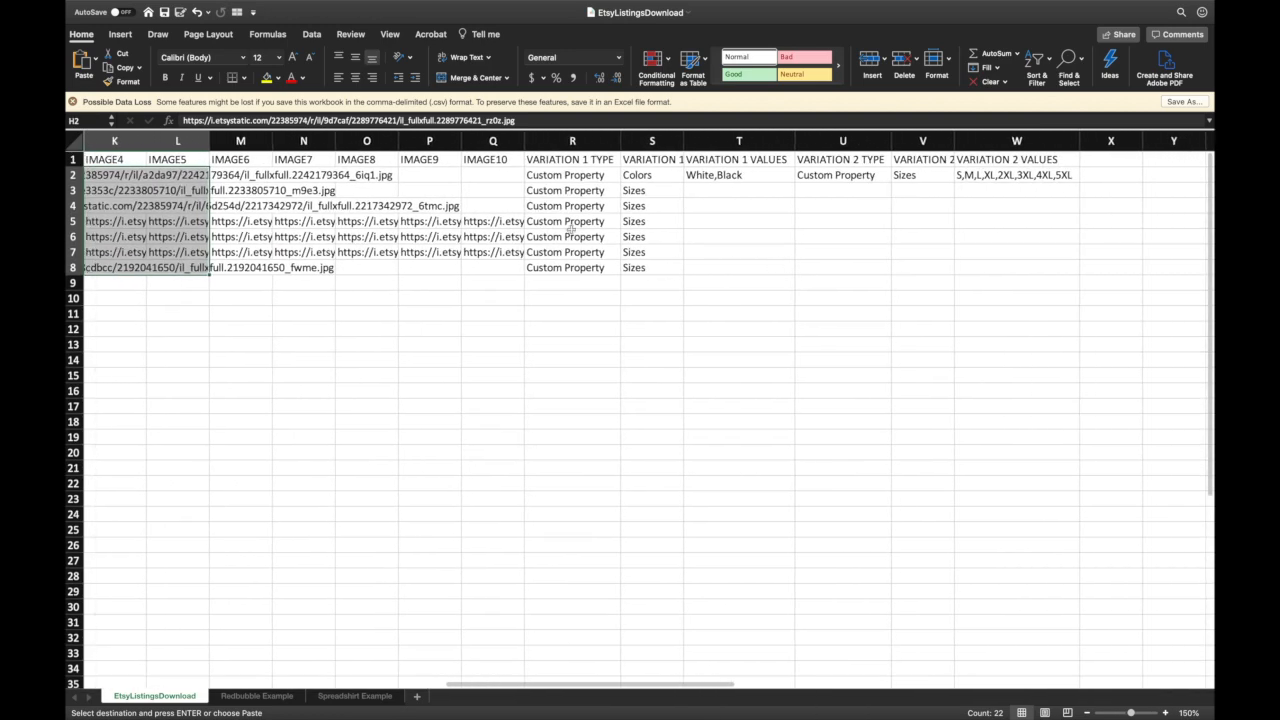
pyautogui.click(574, 174)
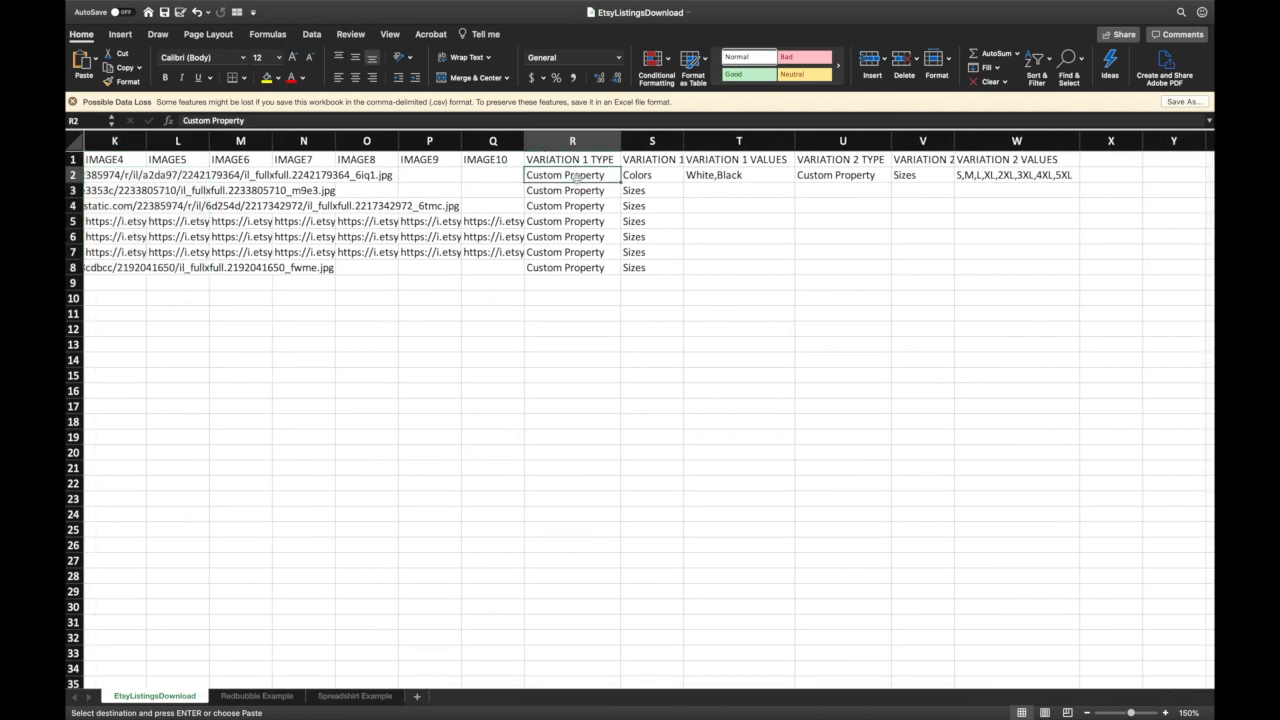
pyautogui.click(637, 175)
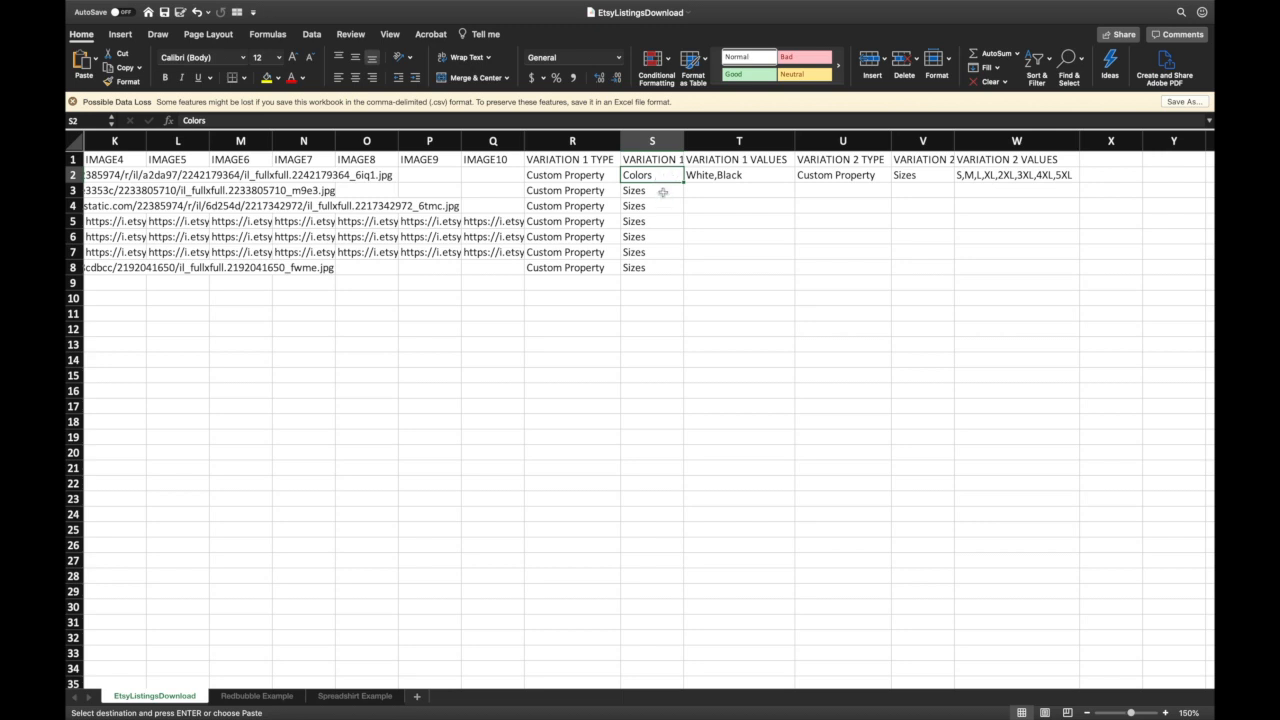
pyautogui.click(661, 192)
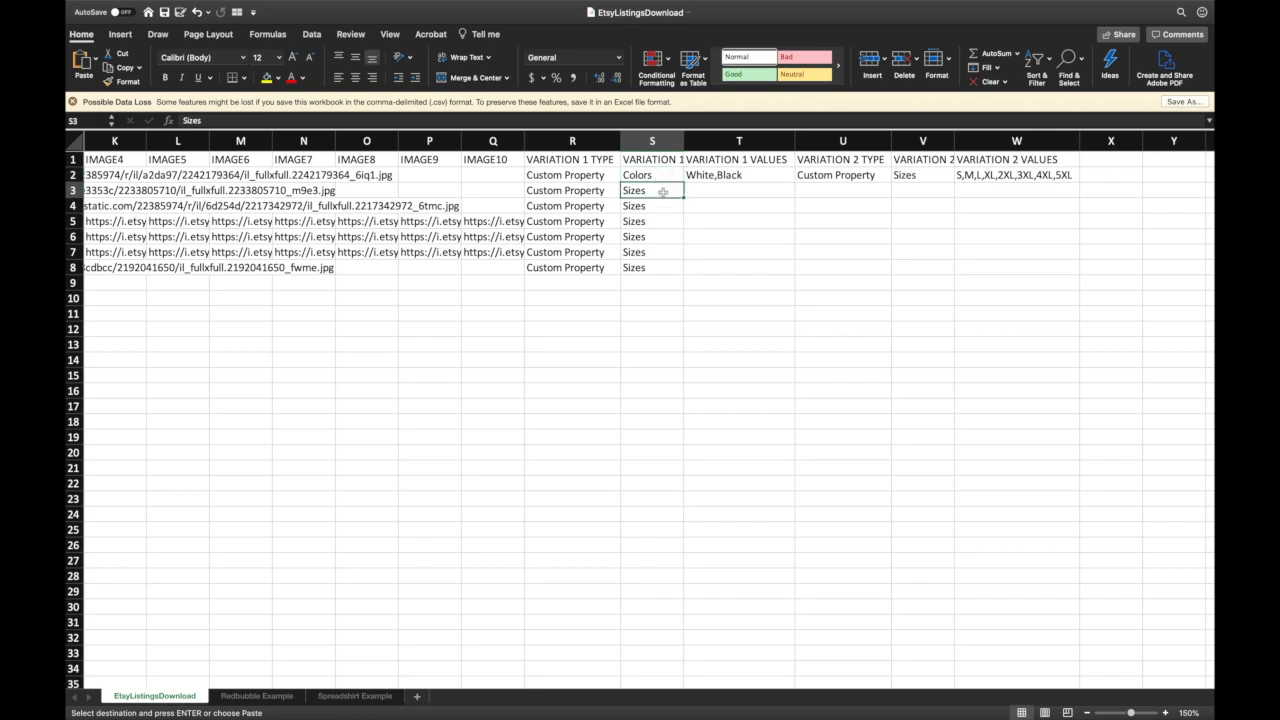
pyautogui.click(657, 176)
pyautogui.hscroll(1, 655, 174)
pyautogui.hscroll(1, 657, 174)
pyautogui.moveTo(521, 192); pyautogui.dragTo(524, 260)
pyautogui.click(520, 174)
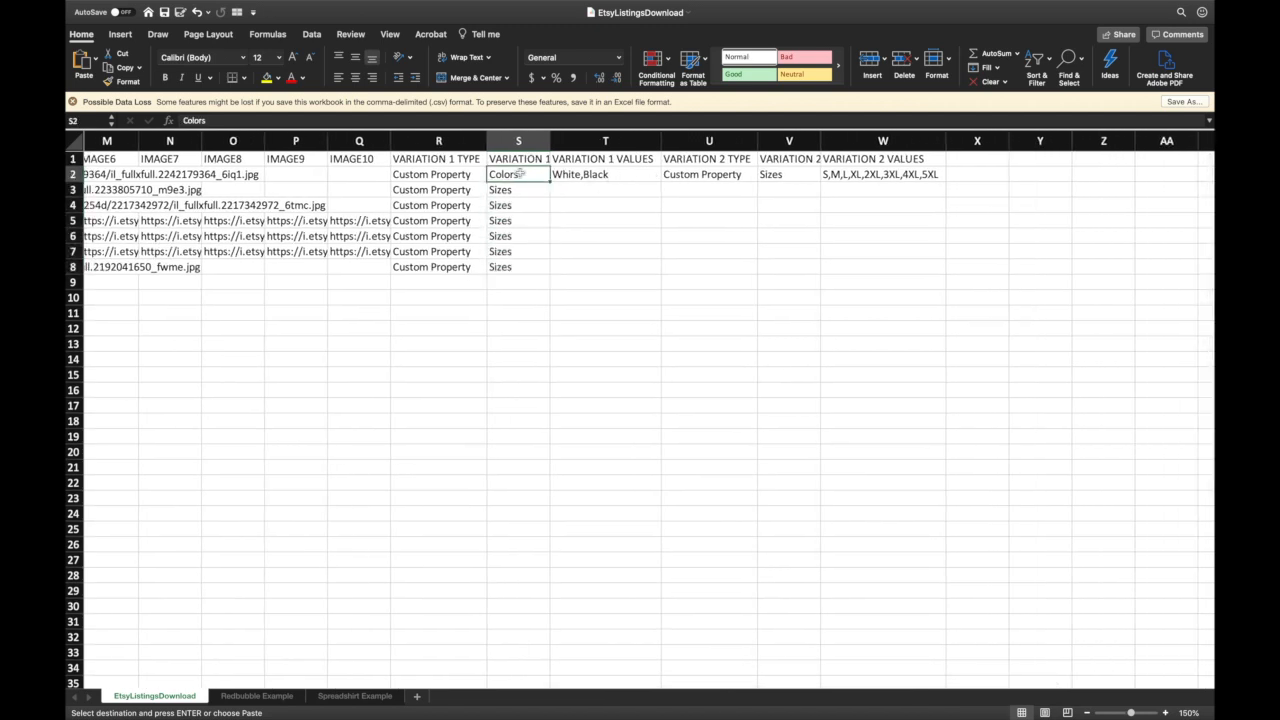
pyautogui.click(594, 174)
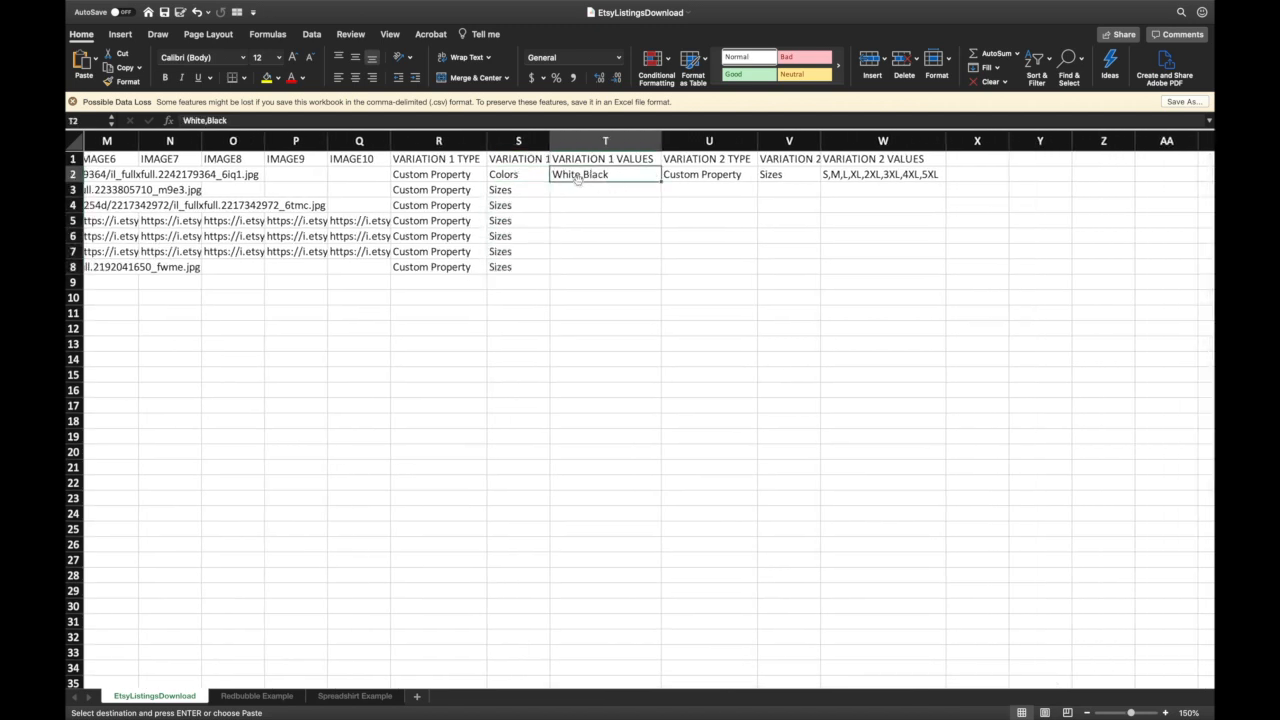
pyautogui.hscroll(1, 628, 213)
pyautogui.hscroll(2, 628, 213)
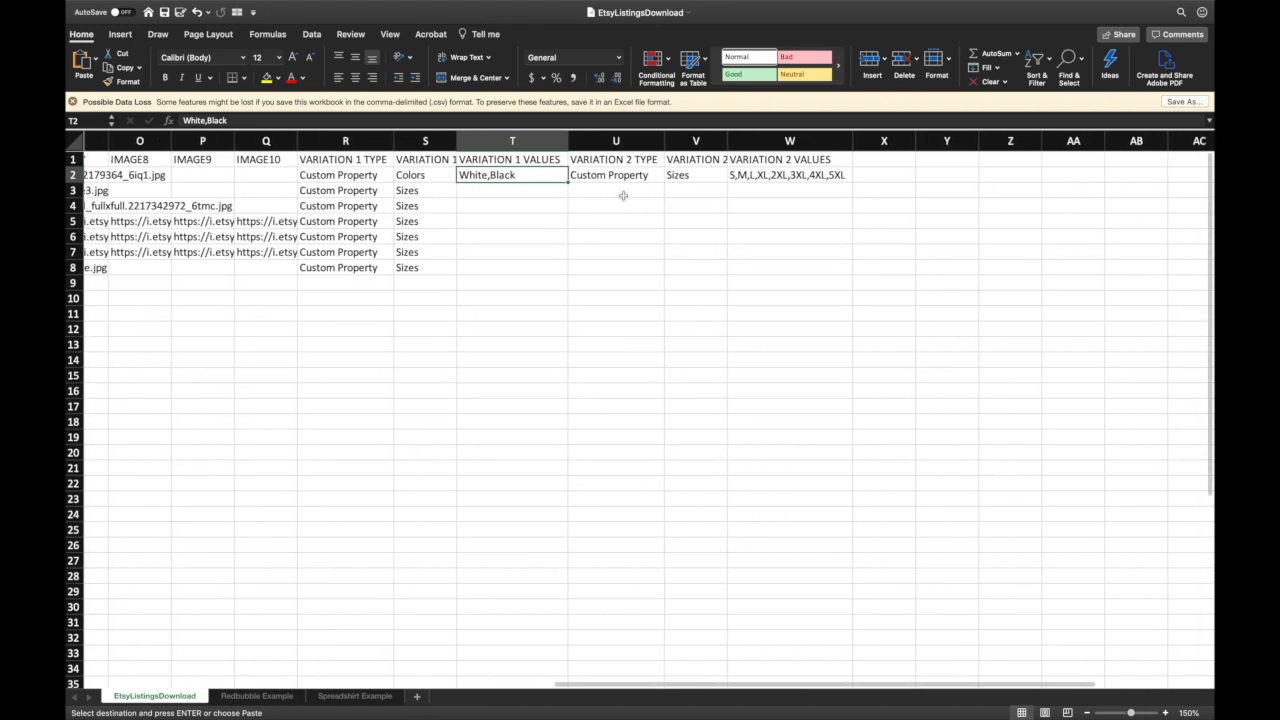
pyautogui.click(694, 177)
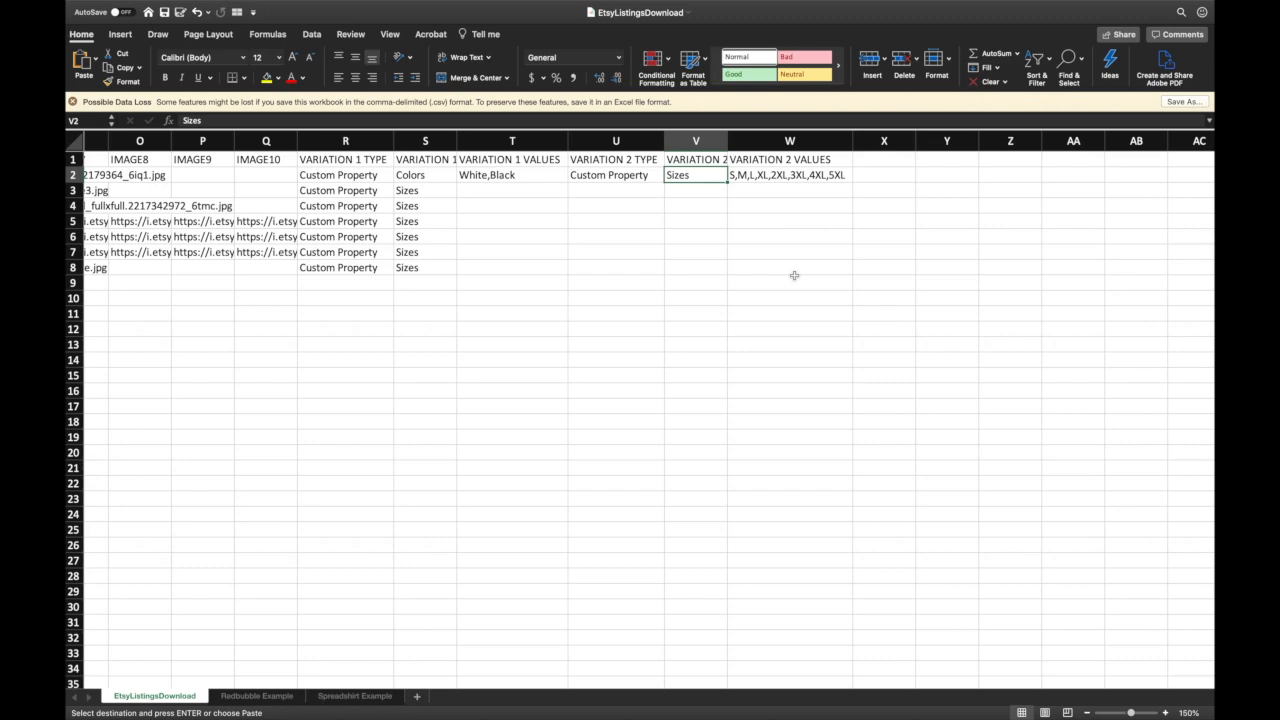
pyautogui.hscroll(-15, 794, 275)
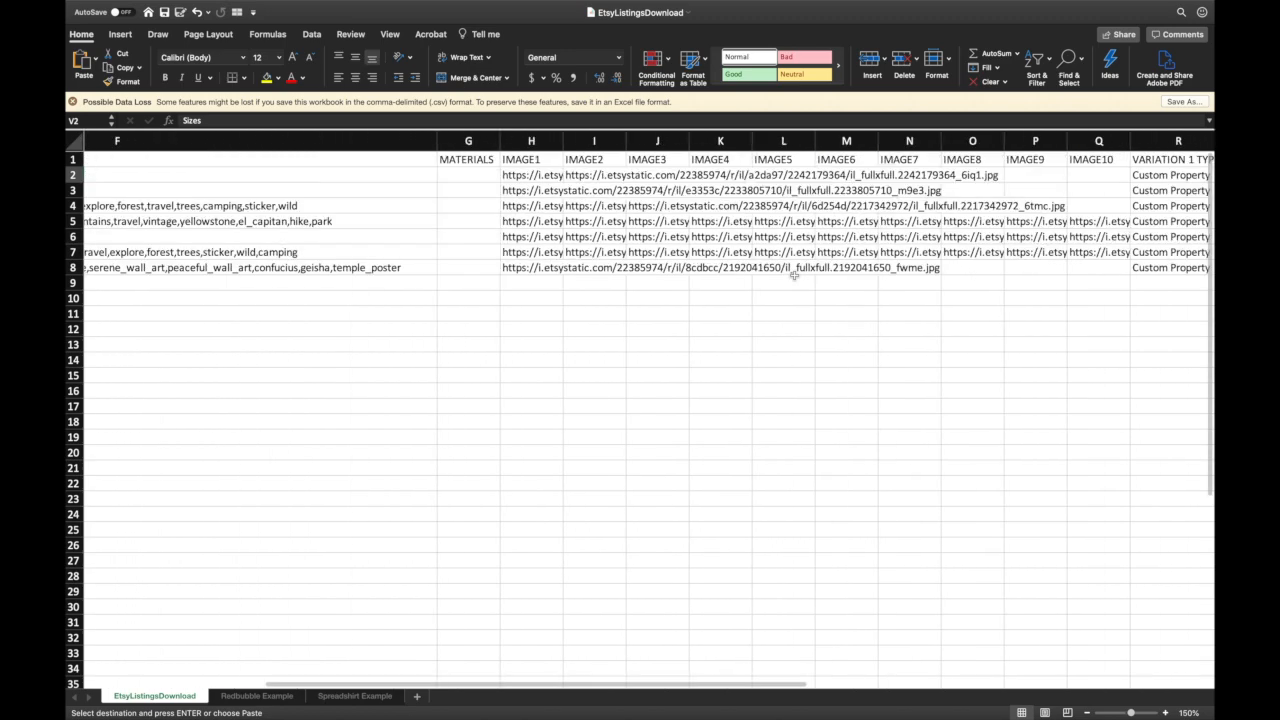
pyautogui.hscroll(-3, 794, 275)
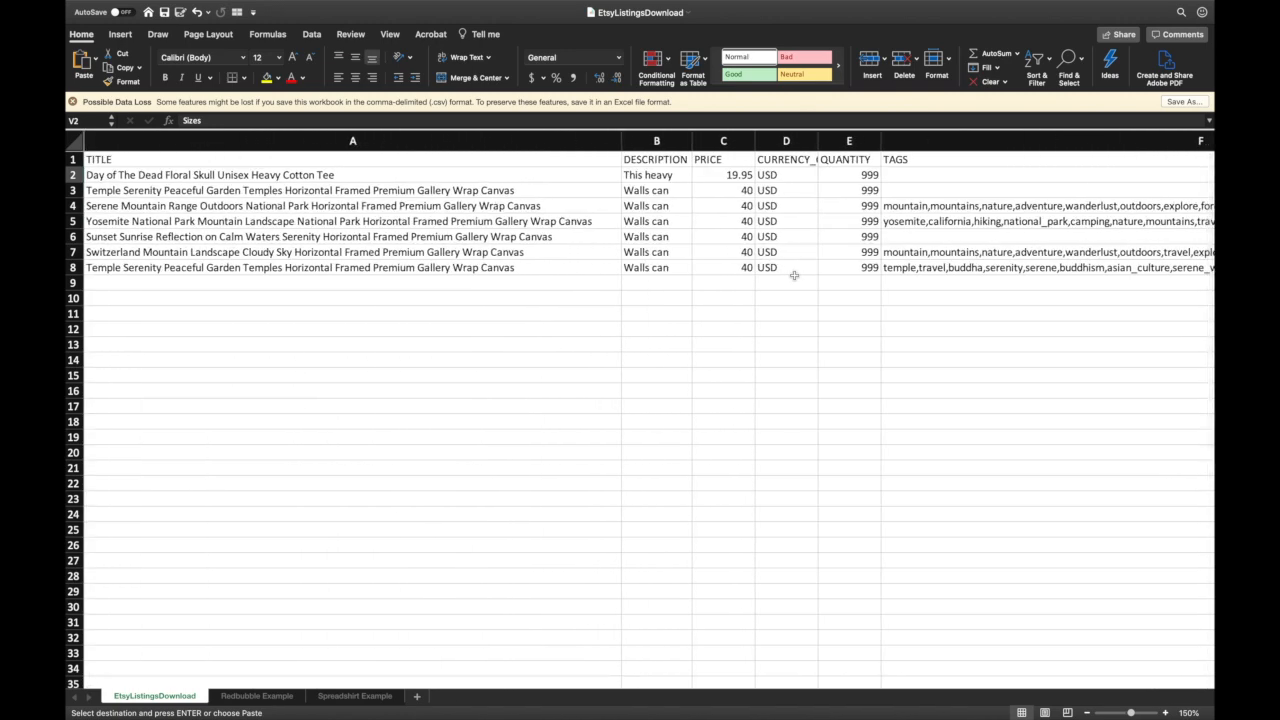
# - Switch to Chrome and bring up the 'Home - LazyMerch' tab
pyautogui.press('super+Tab')
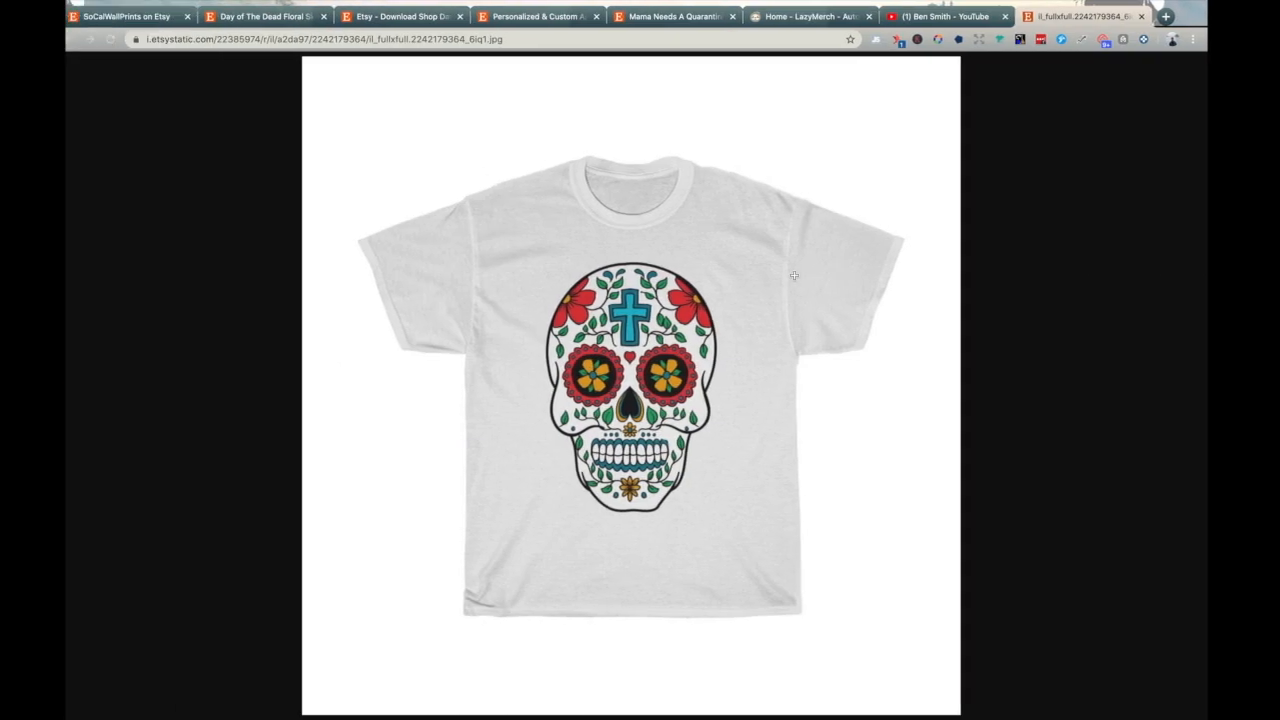
pyautogui.click(813, 18)
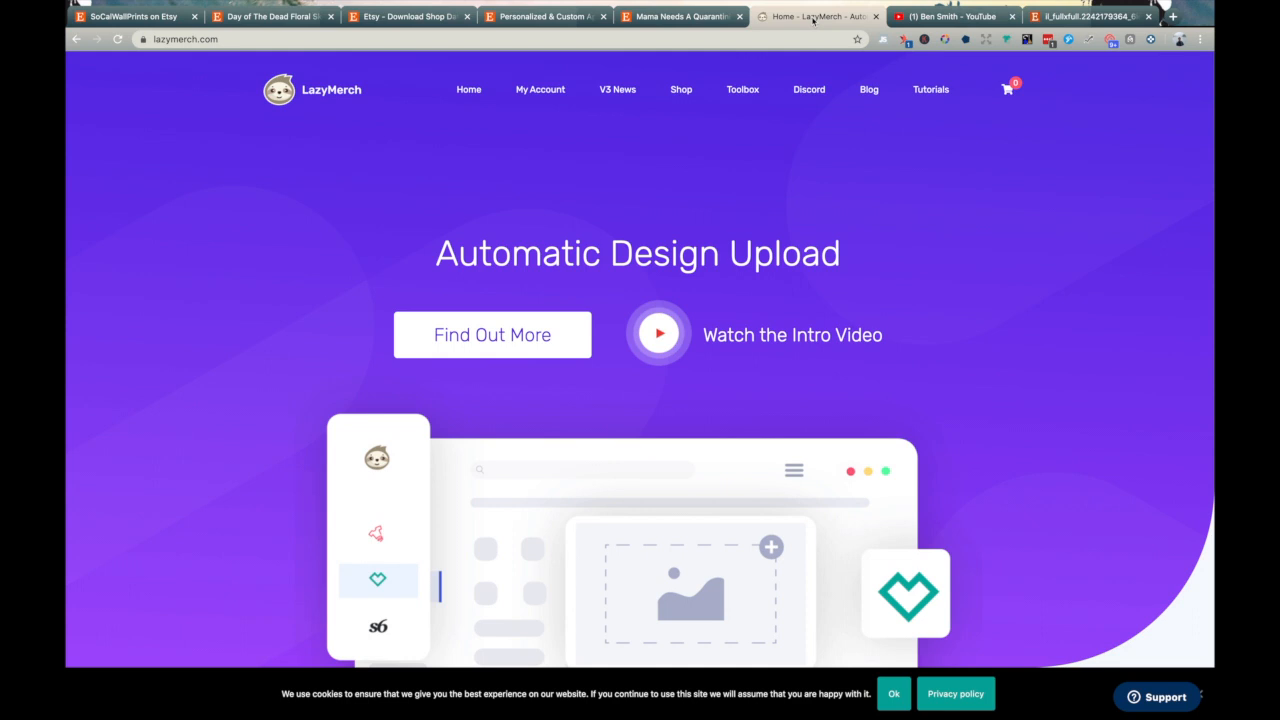
# - Scroll through the LazyMerch home page, then return to the EtsyListingsDownload workbook
pyautogui.scroll(-4, 941, 313)
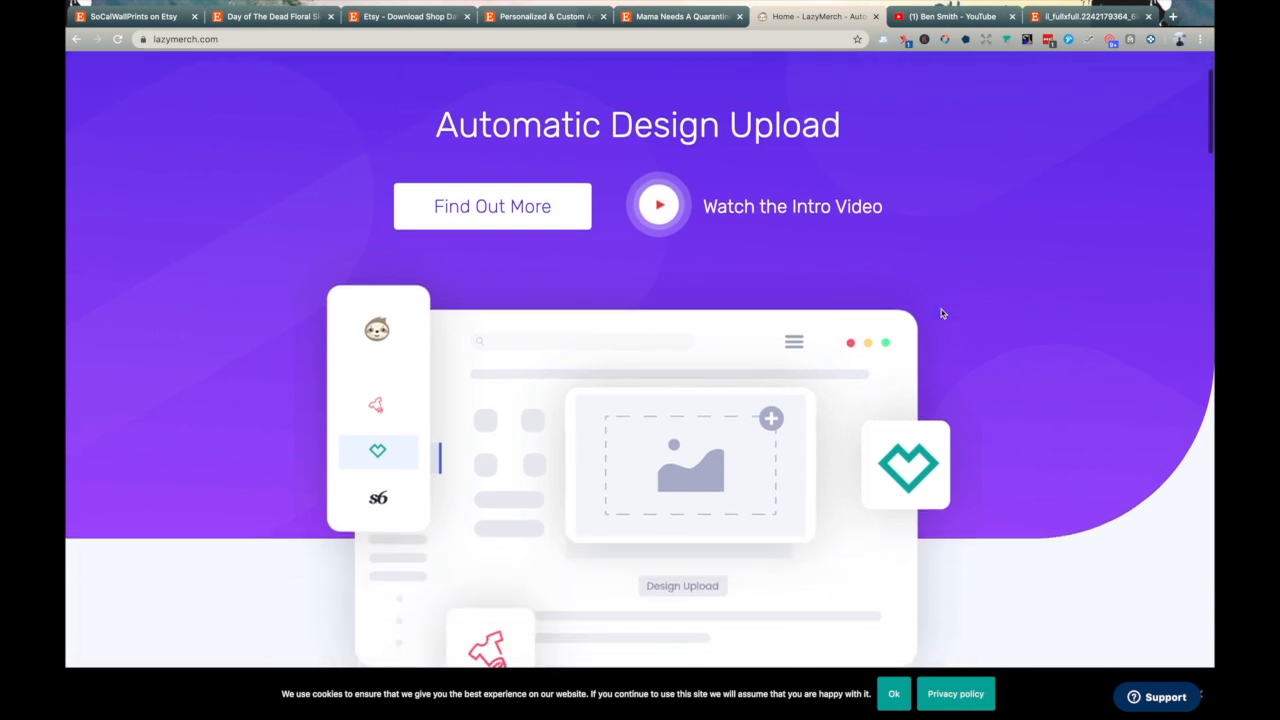
pyautogui.scroll(1, 752, 337)
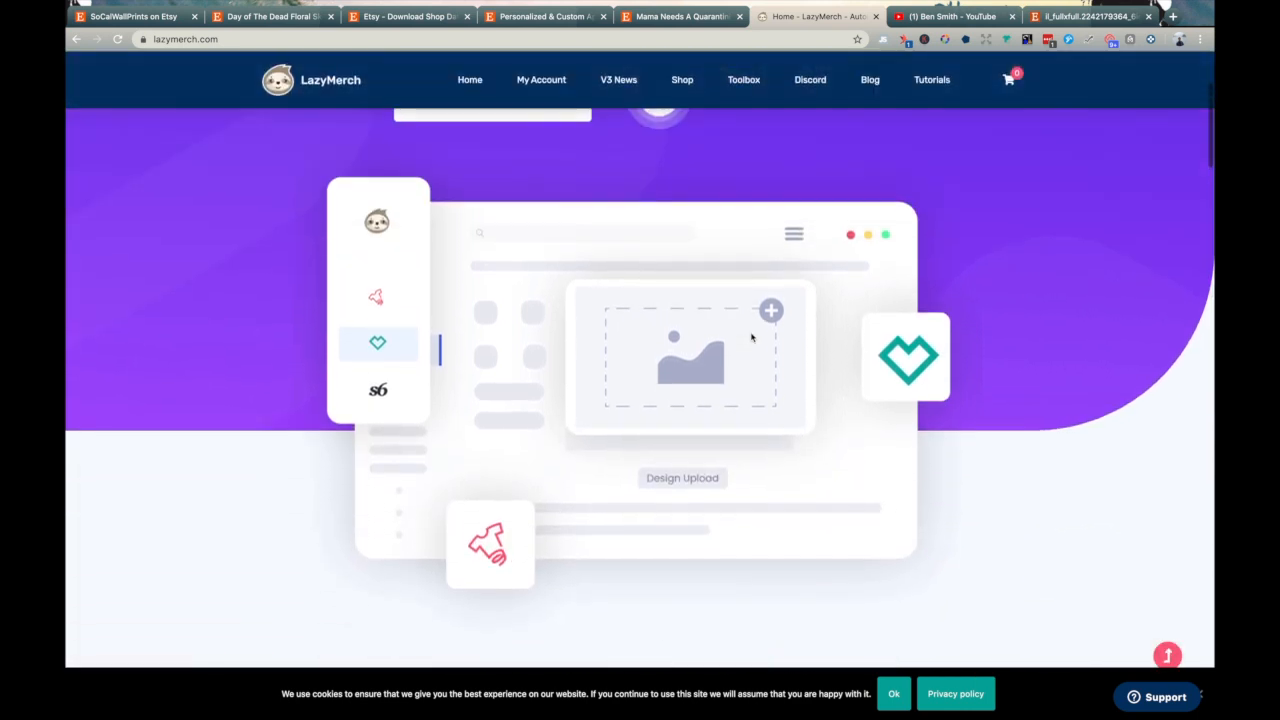
pyautogui.scroll(3, 752, 337)
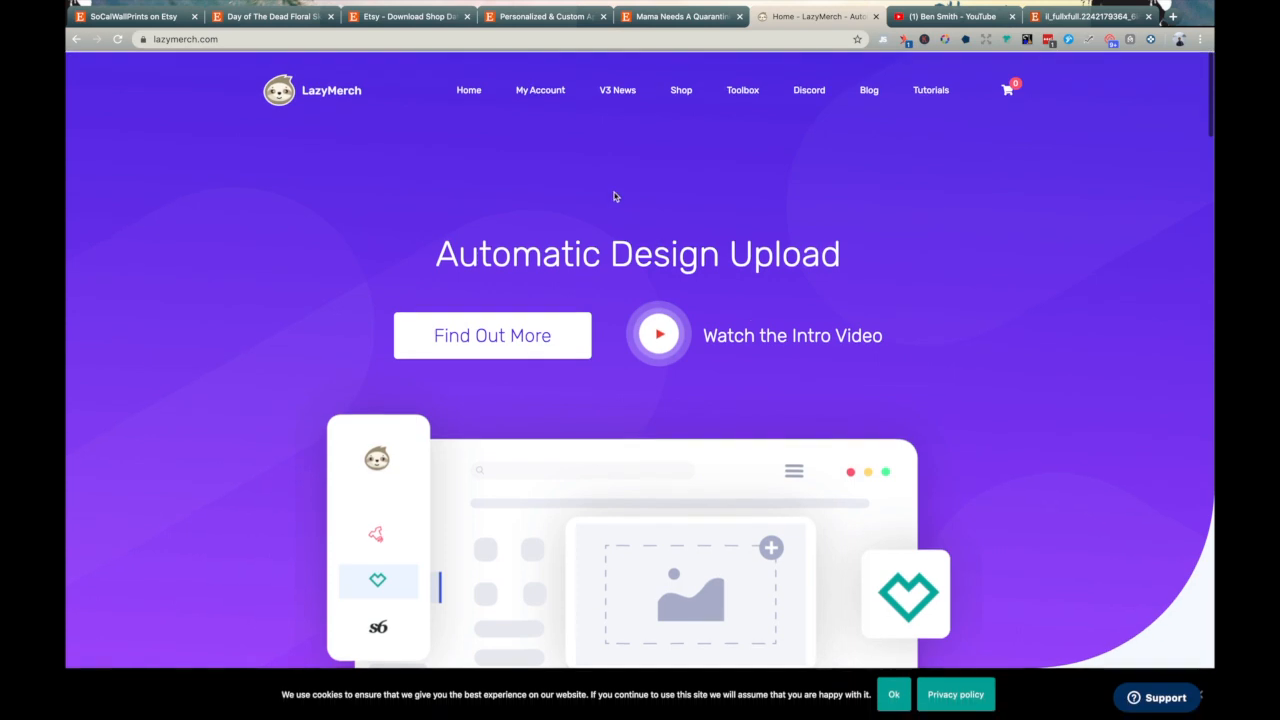
pyautogui.scroll(-2, 893, 470)
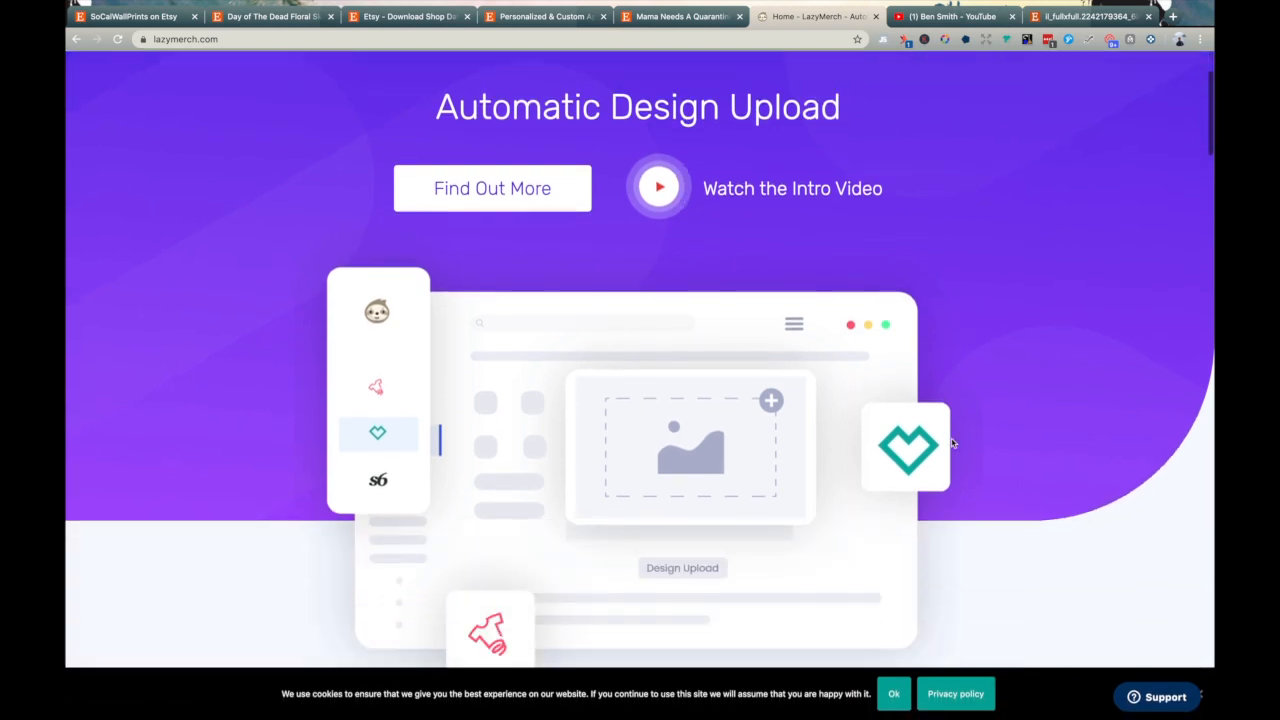
pyautogui.scroll(-3, 893, 470)
pyautogui.scroll(-2, 754, 451)
pyautogui.scroll(-3, 754, 451)
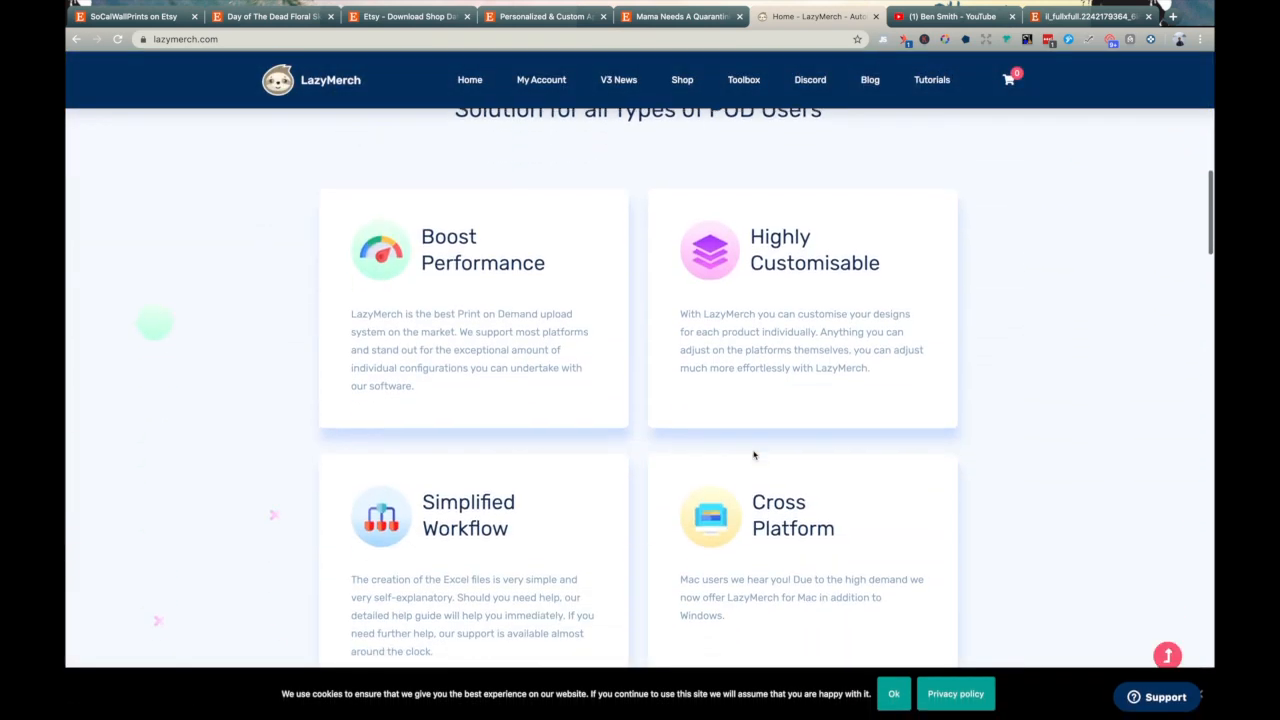
pyautogui.scroll(3, 757, 490)
pyautogui.scroll(5, 753, 455)
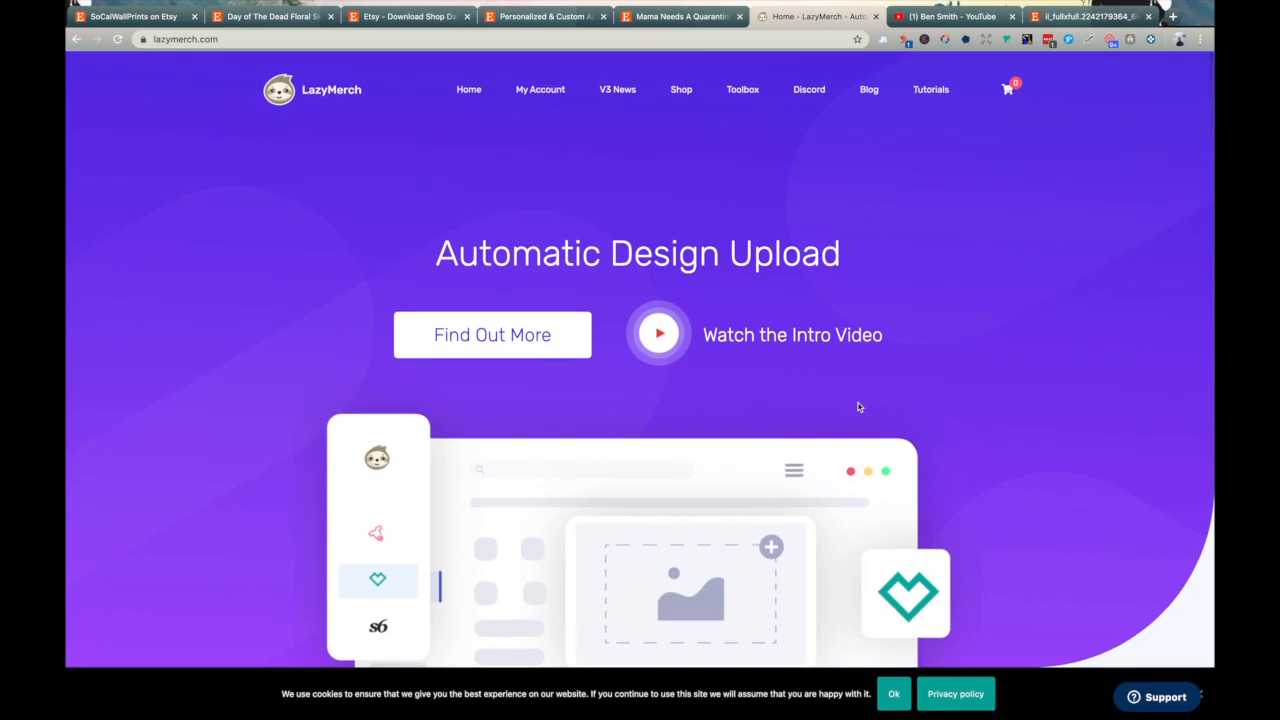
pyautogui.hotkey('ctrl', 'Right')
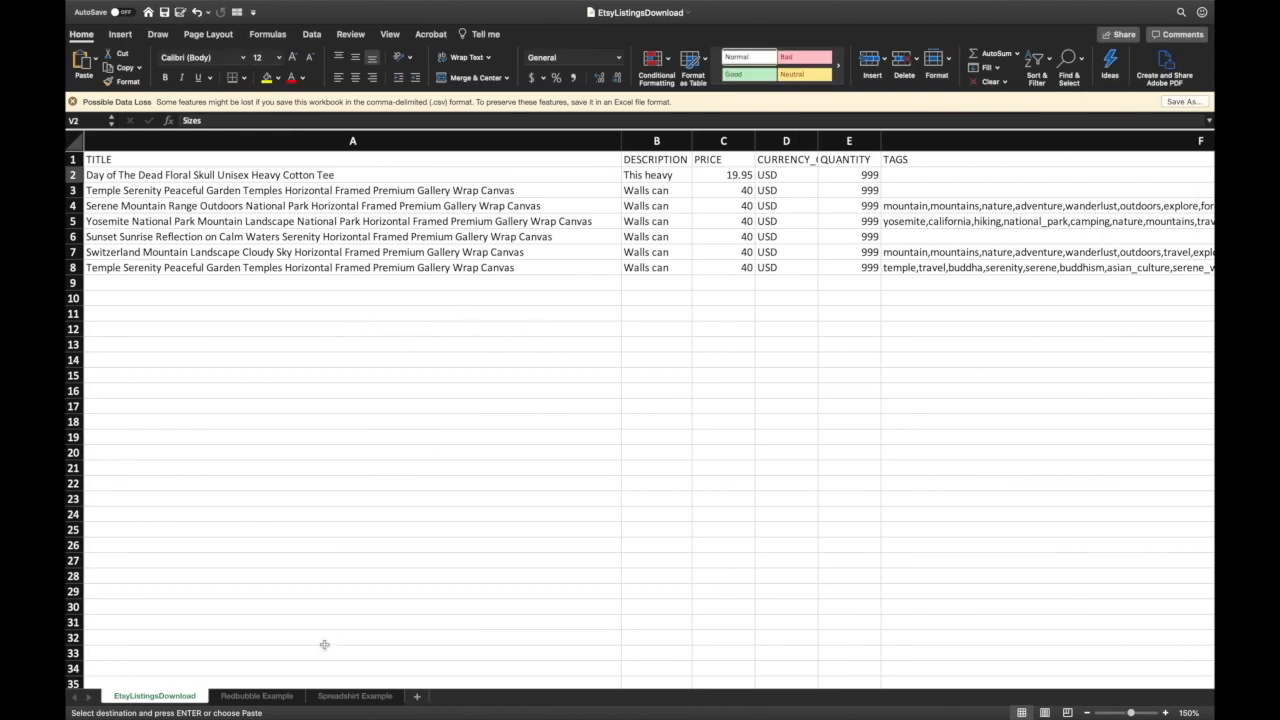
# - On the Redbubble Example sheet, fill EN down the Input Language column for all seven listings
pyautogui.click(265, 696)
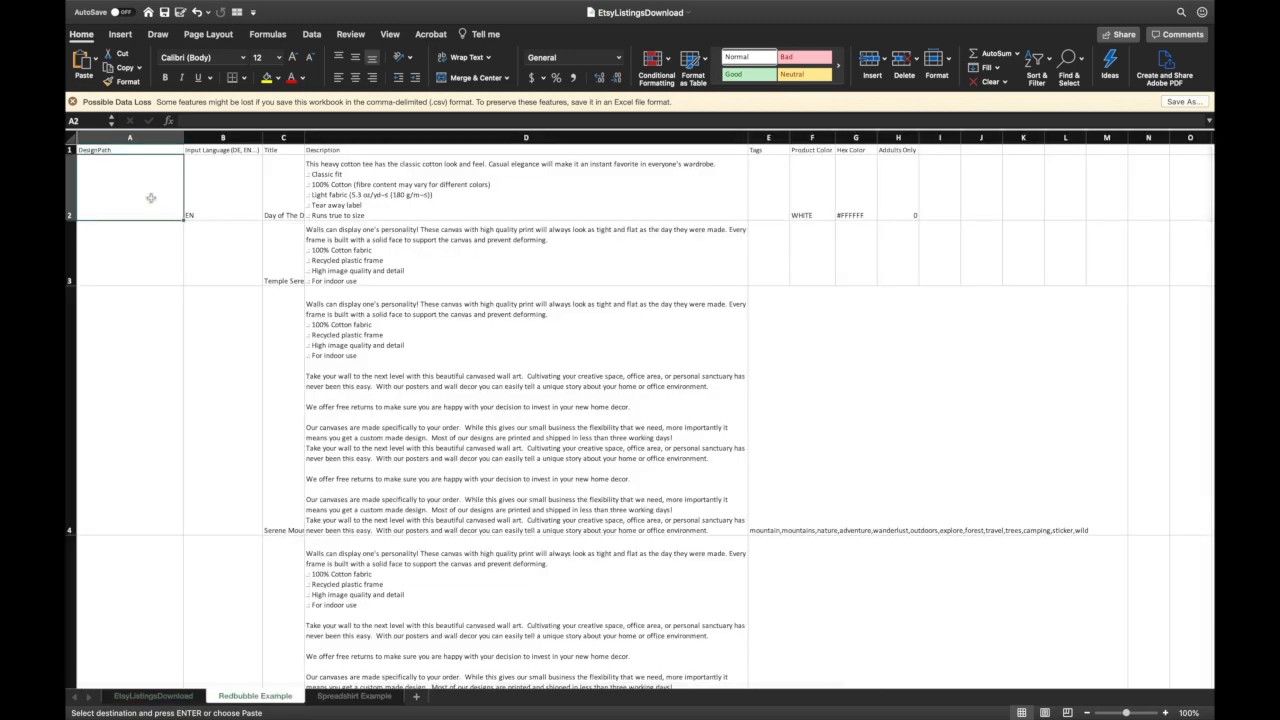
pyautogui.click(80, 150)
pyautogui.click(70, 151)
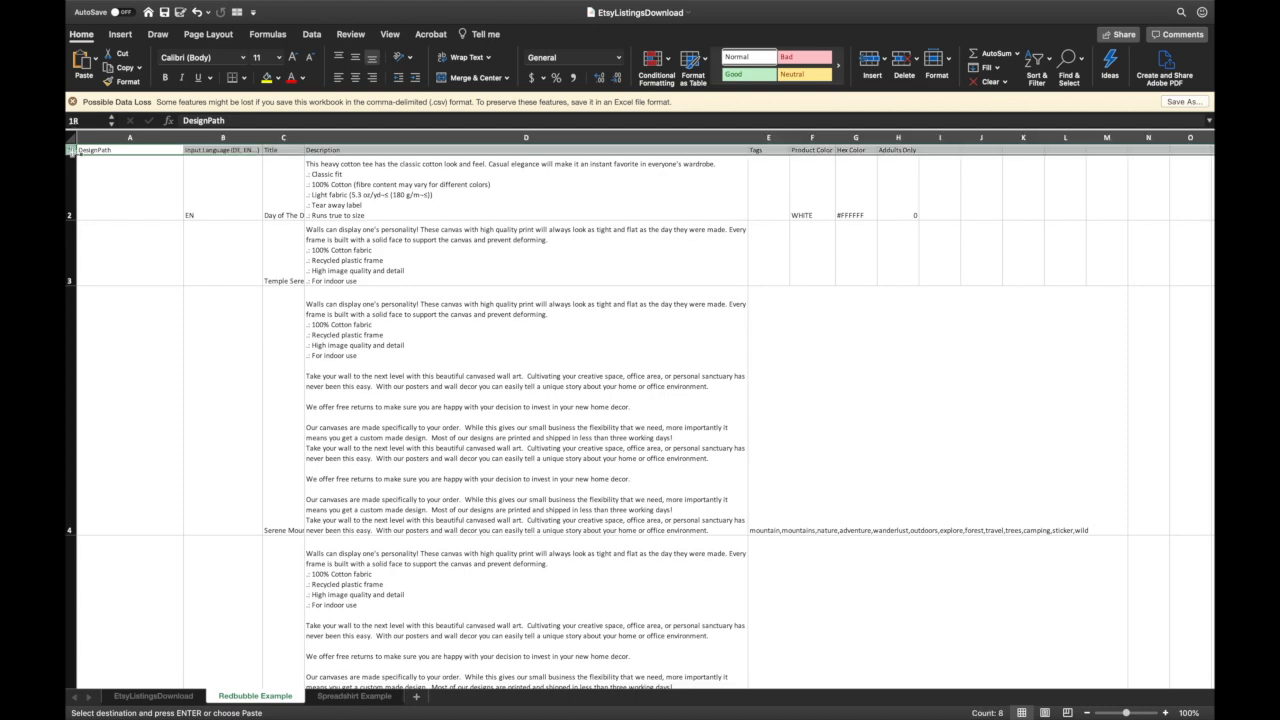
pyautogui.click(137, 152)
pyautogui.click(138, 181)
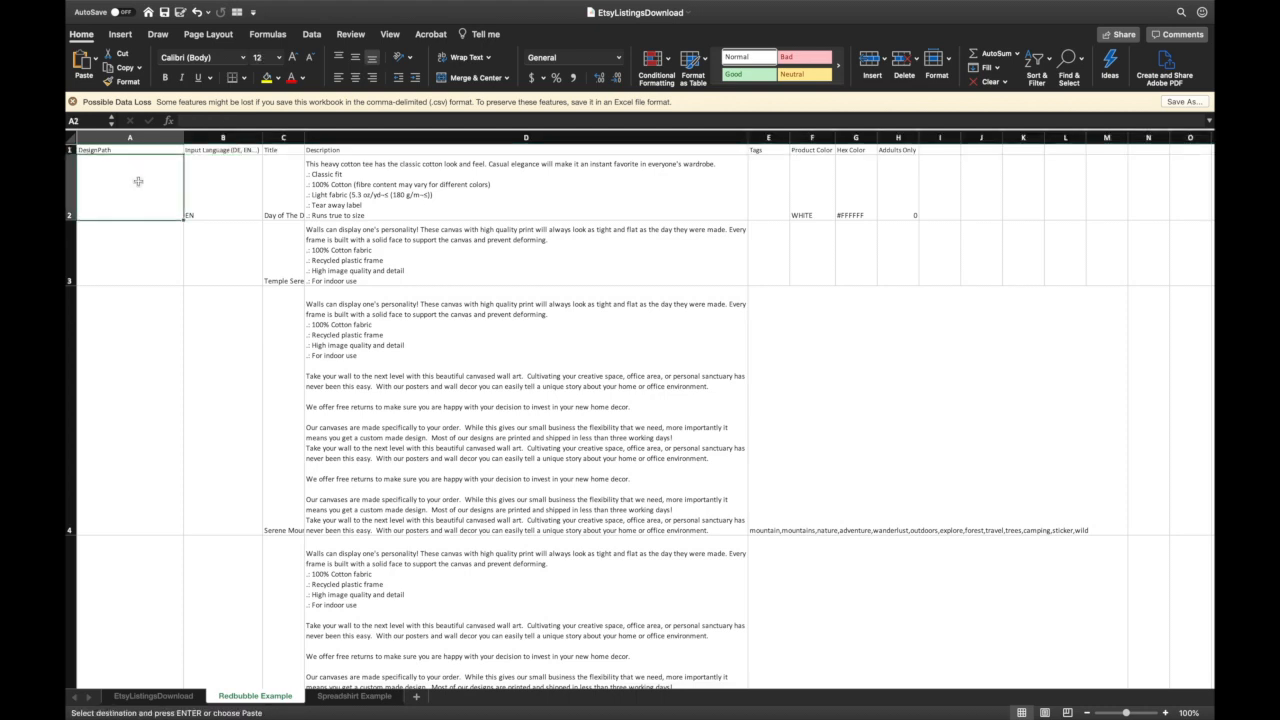
pyautogui.click(222, 204)
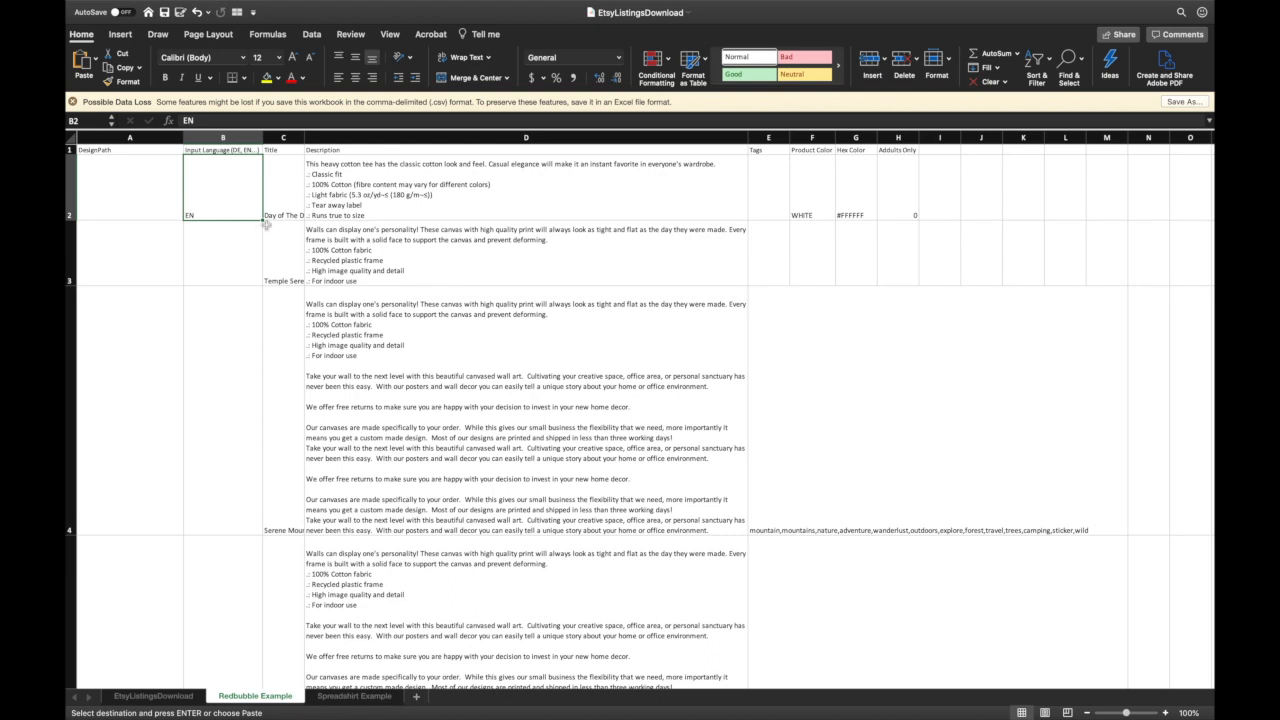
pyautogui.doubleClick(263, 220)
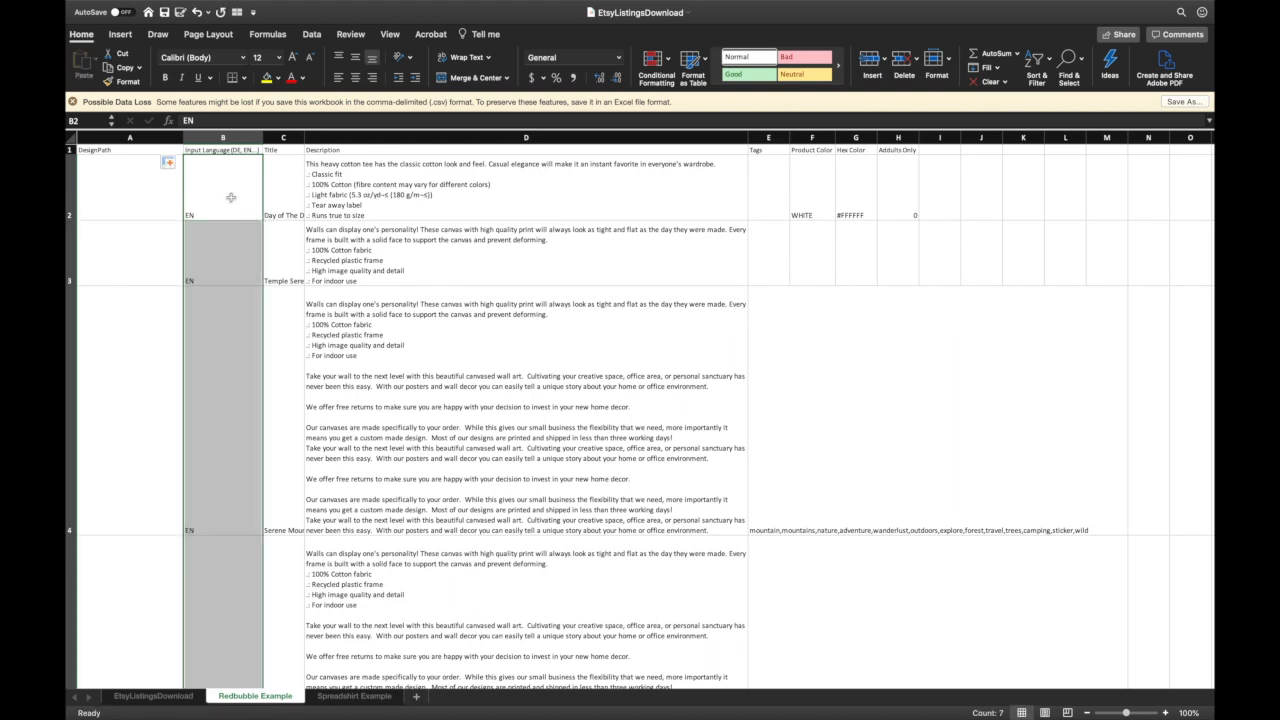
pyautogui.click(231, 198)
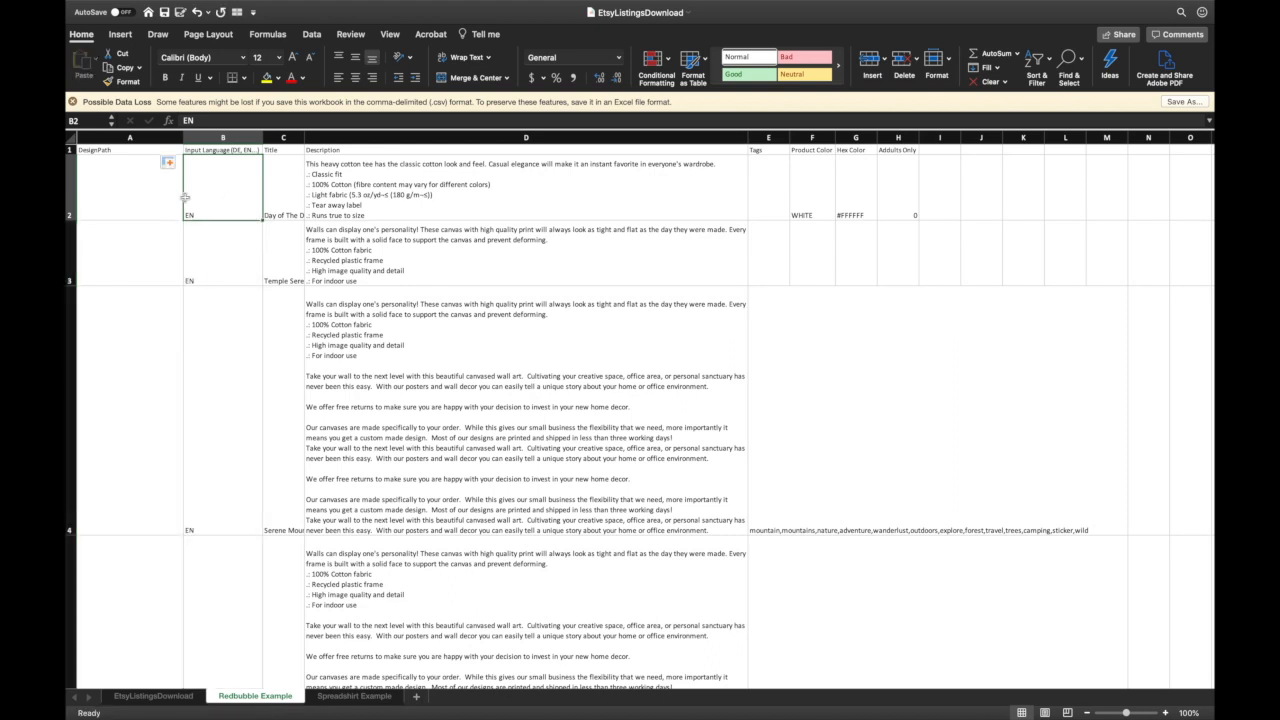
# - Auto-fit Title column C to its full titles and return to the EtsyListingsDownload sheet
pyautogui.doubleClick(303, 138)
pyautogui.click(481, 205)
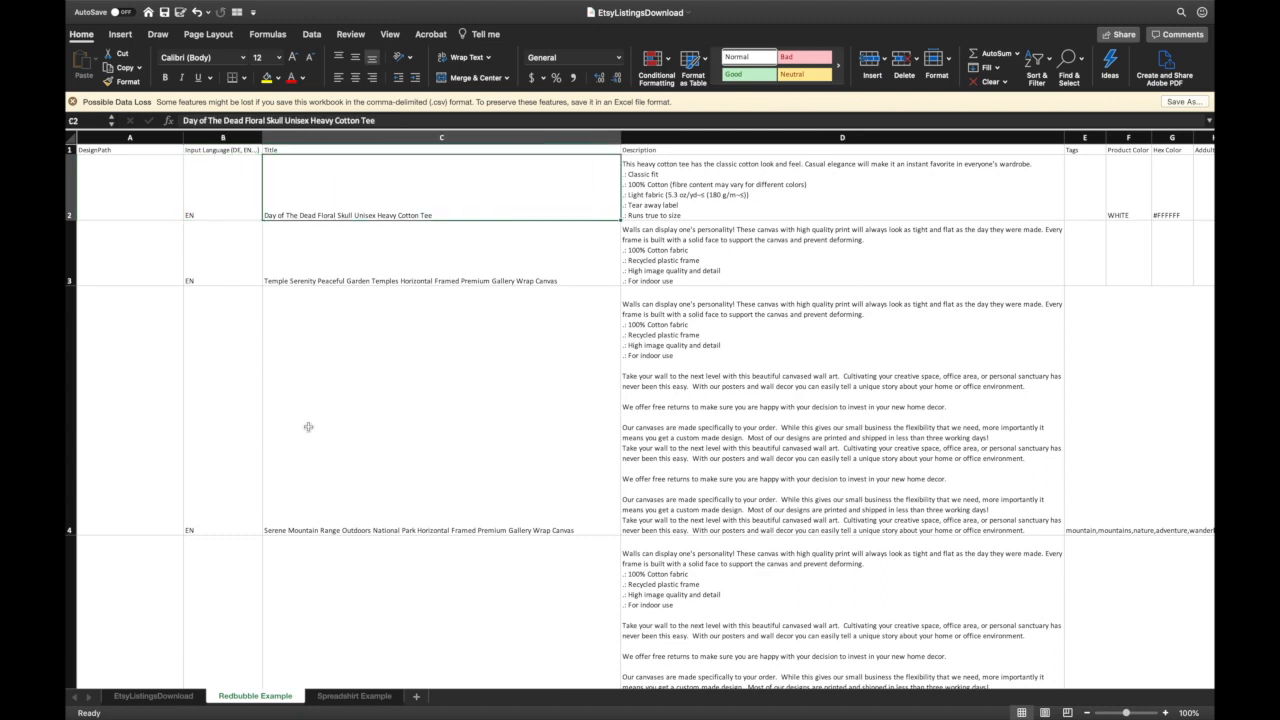
pyautogui.click(170, 697)
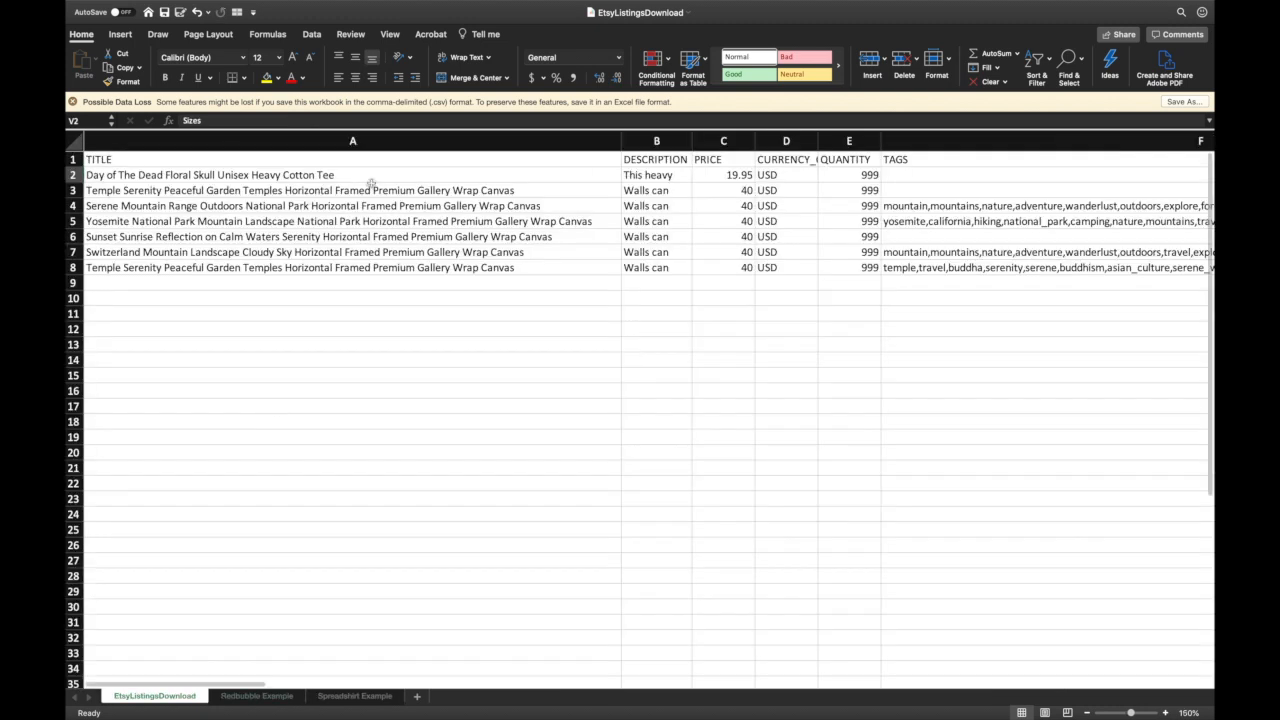
# - Paste the Etsy listing titles from A2:A9 into the Redbubble Example Title column
pyautogui.moveTo(370, 182); pyautogui.dragTo(374, 281)
pyautogui.press('cmd+c')
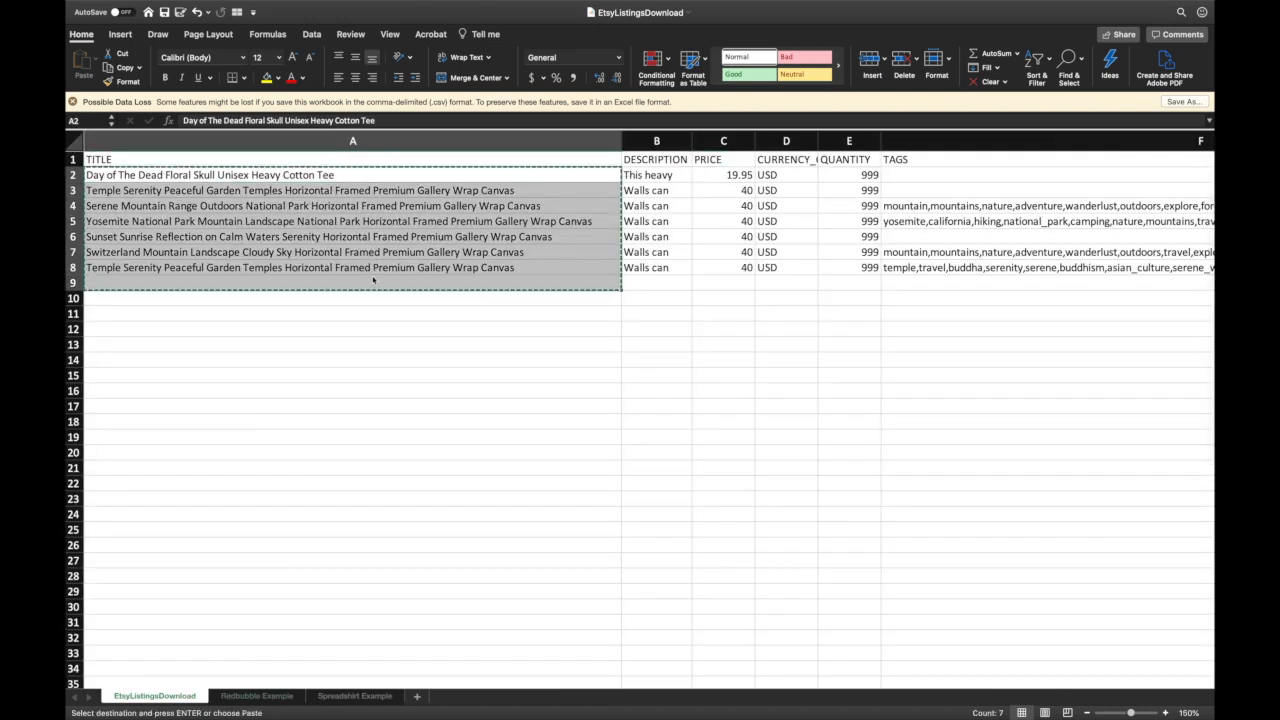
pyautogui.click(255, 696)
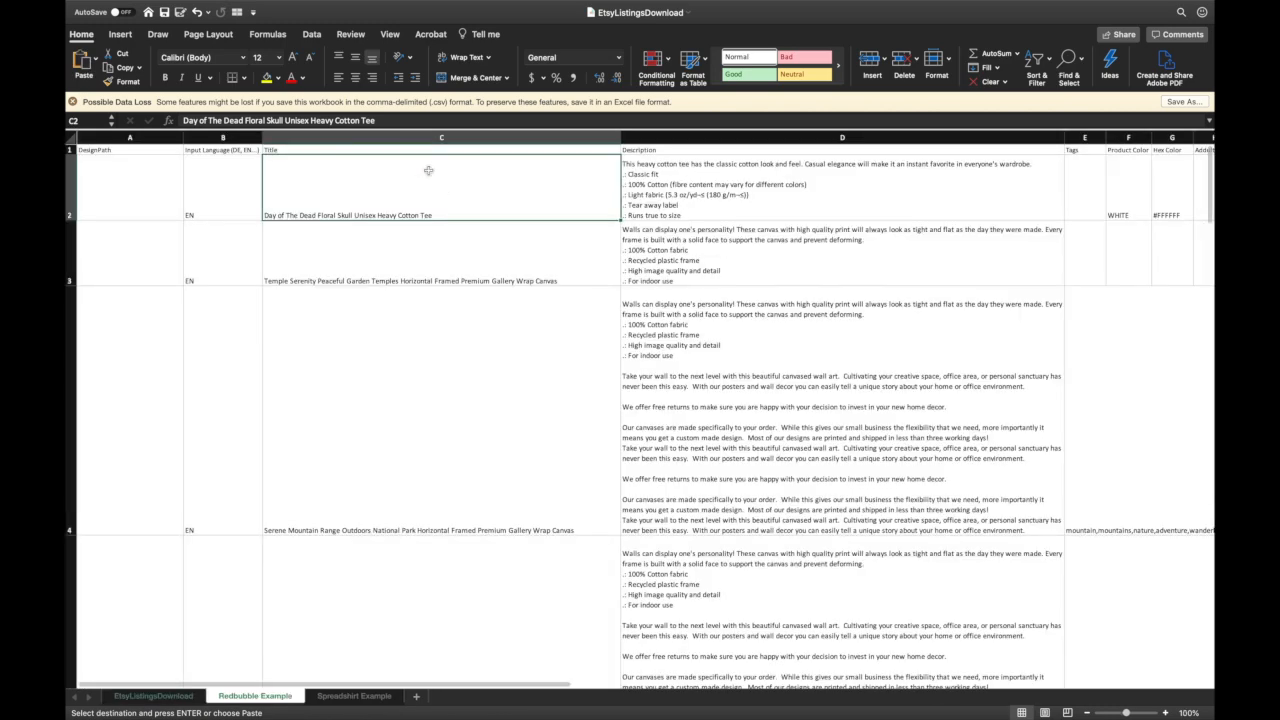
pyautogui.press('cmd+v')
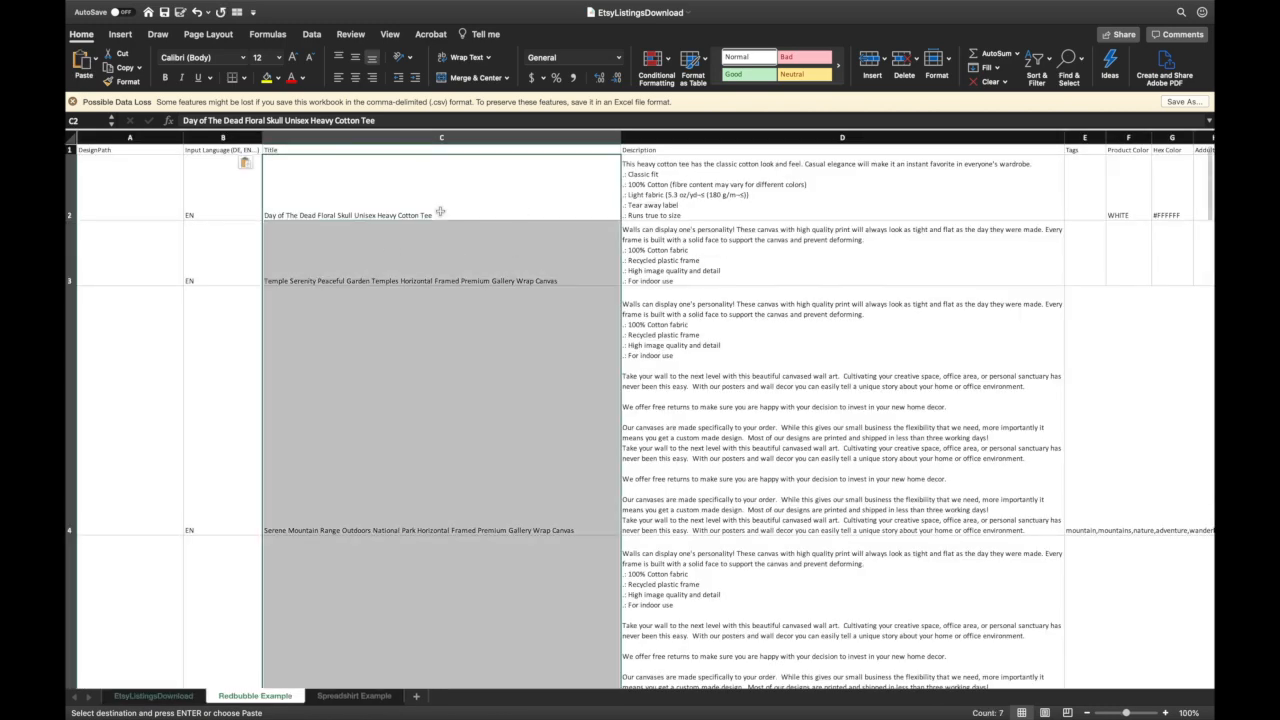
# - Compare the Redbubble description cell D2 with the Etsy description in B2
pyautogui.click(440, 212)
pyautogui.hscroll(2, 640, 400)
pyautogui.click(743, 180)
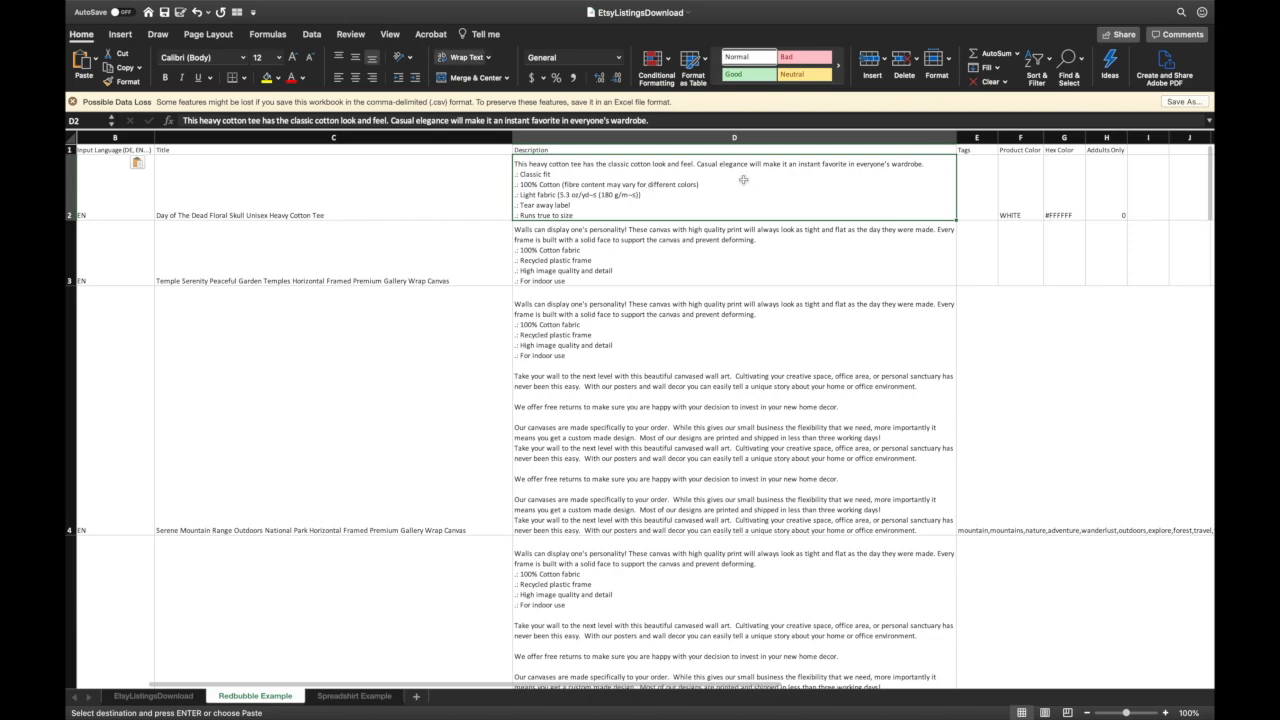
pyautogui.click(174, 698)
pyautogui.click(672, 176)
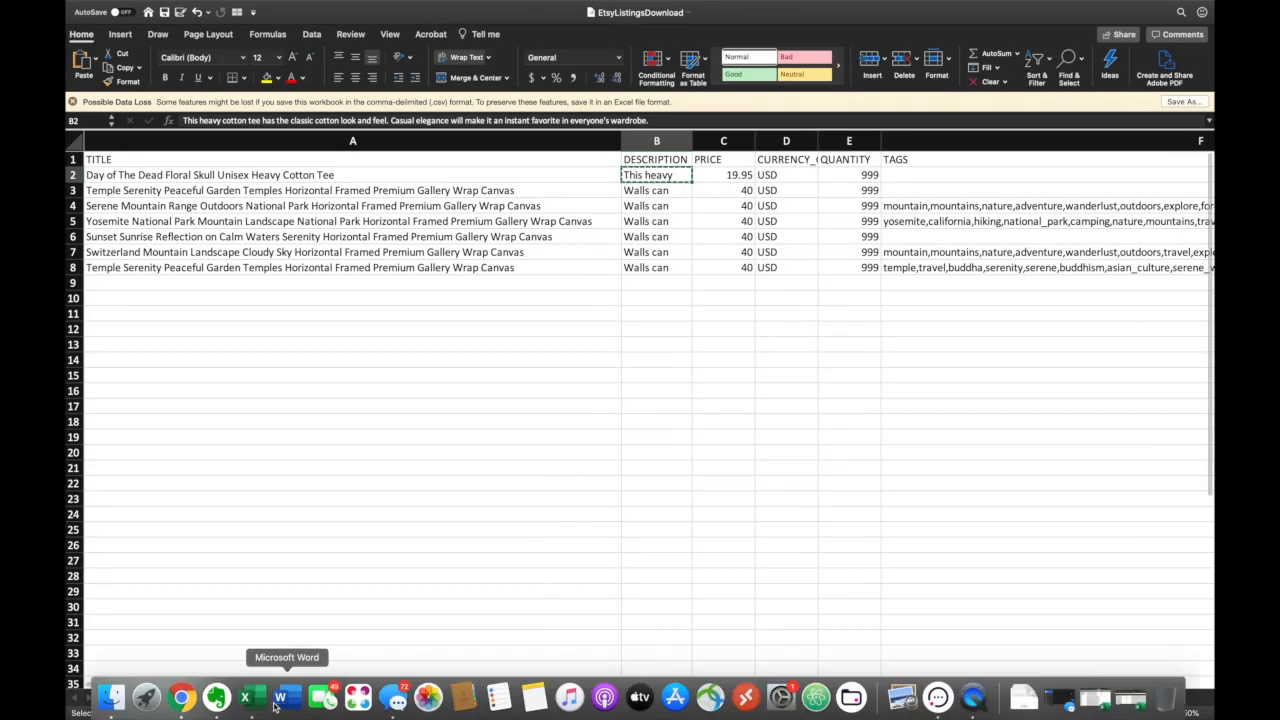
# - Undo an accidental edit to the E4 tags cell and select Product Color cell F2
pyautogui.click(258, 696)
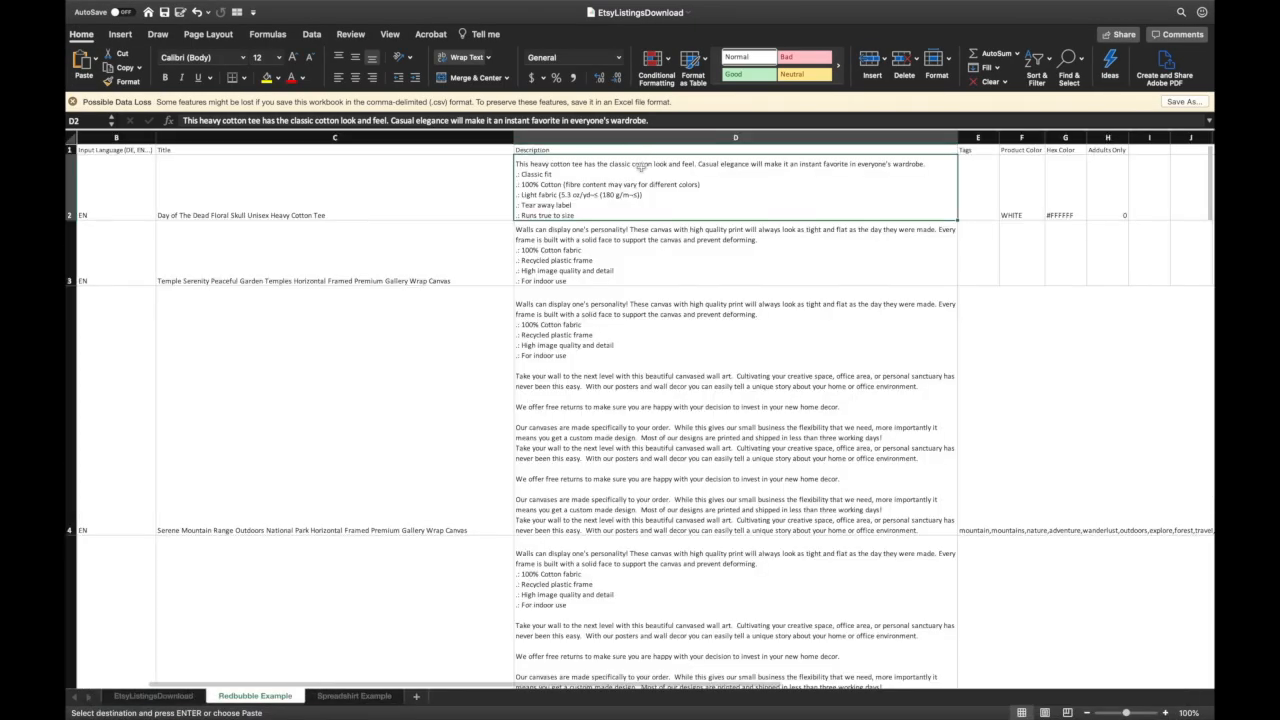
pyautogui.hscroll(5, 650, 281)
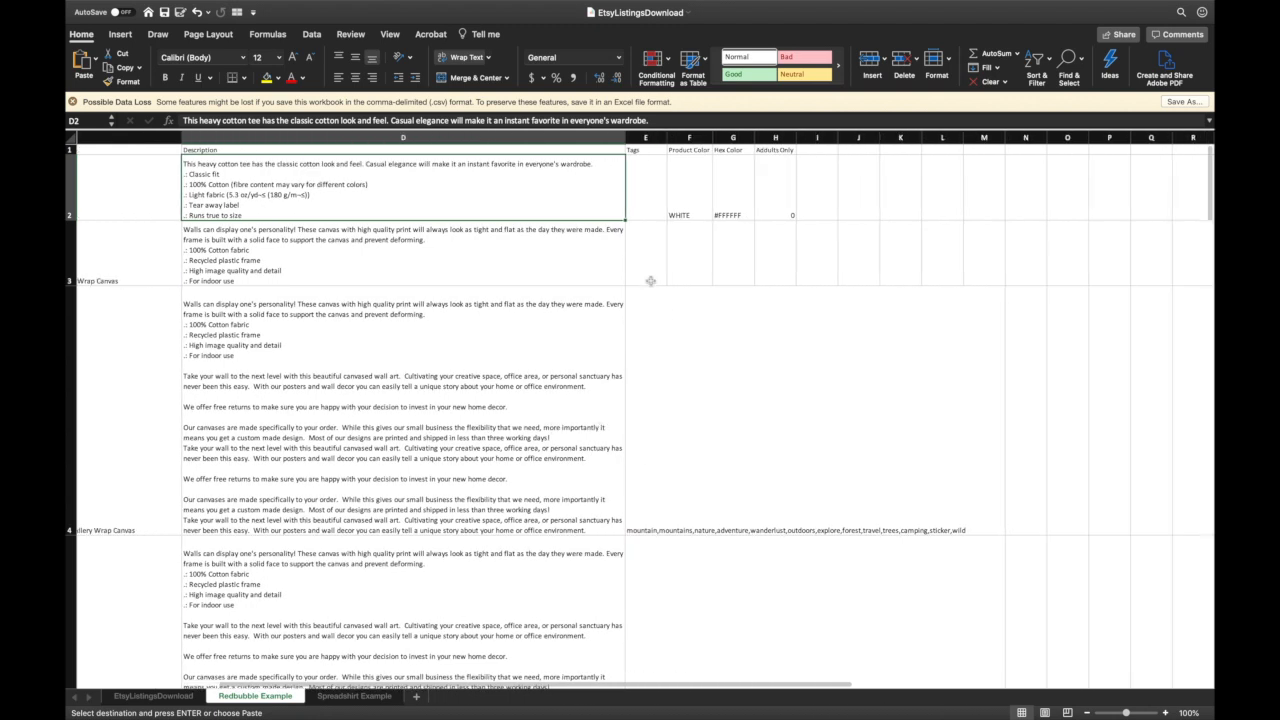
pyautogui.click(646, 216)
pyautogui.click(671, 502)
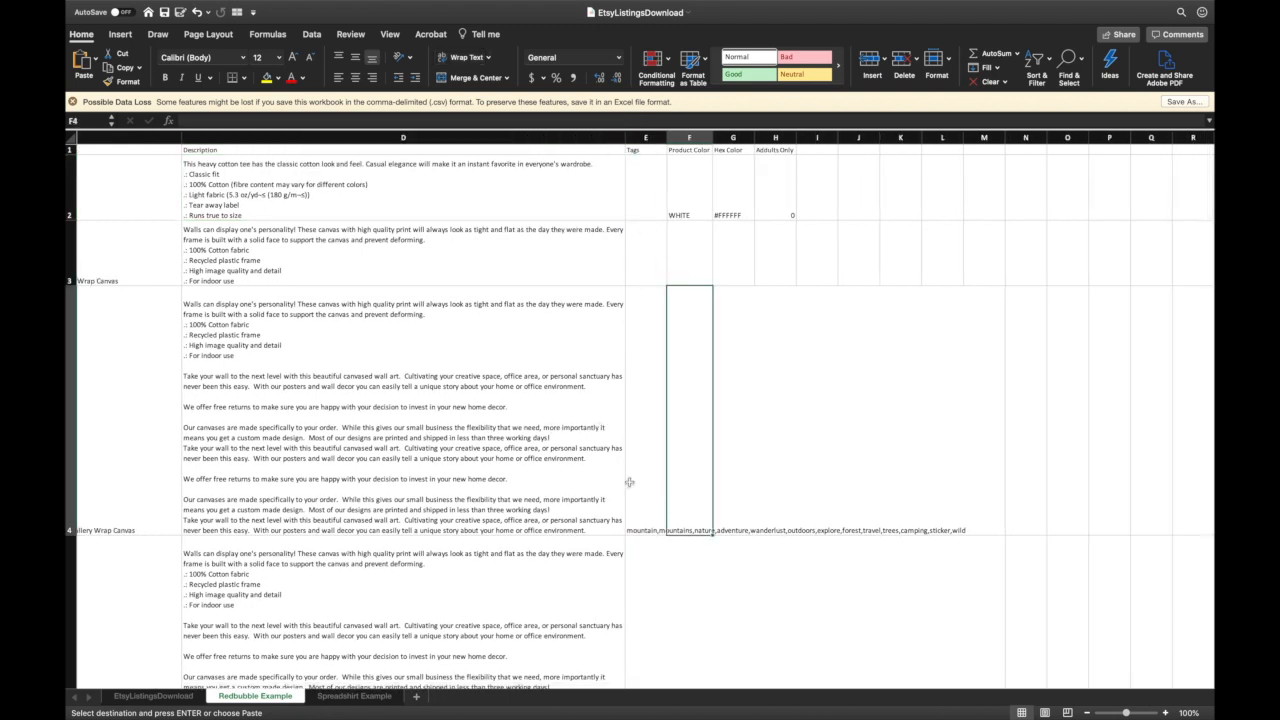
pyautogui.click(629, 482)
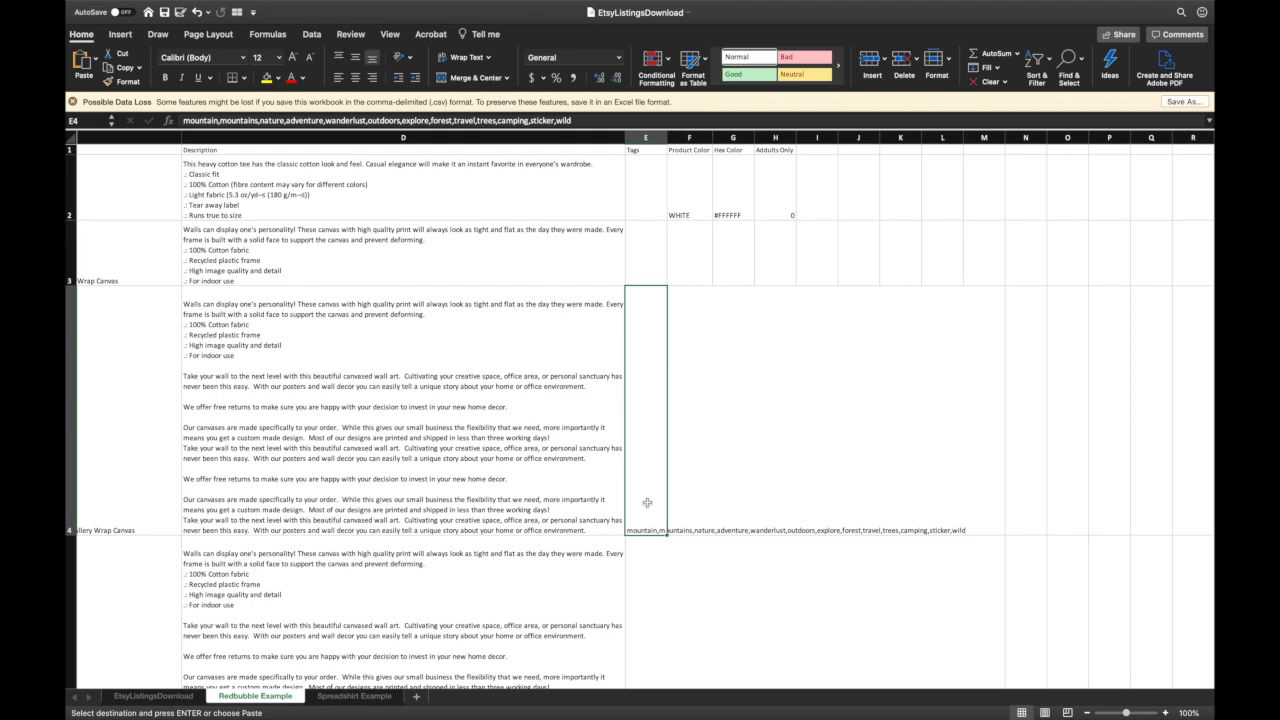
pyautogui.write('d')
pyautogui.press('super+z')
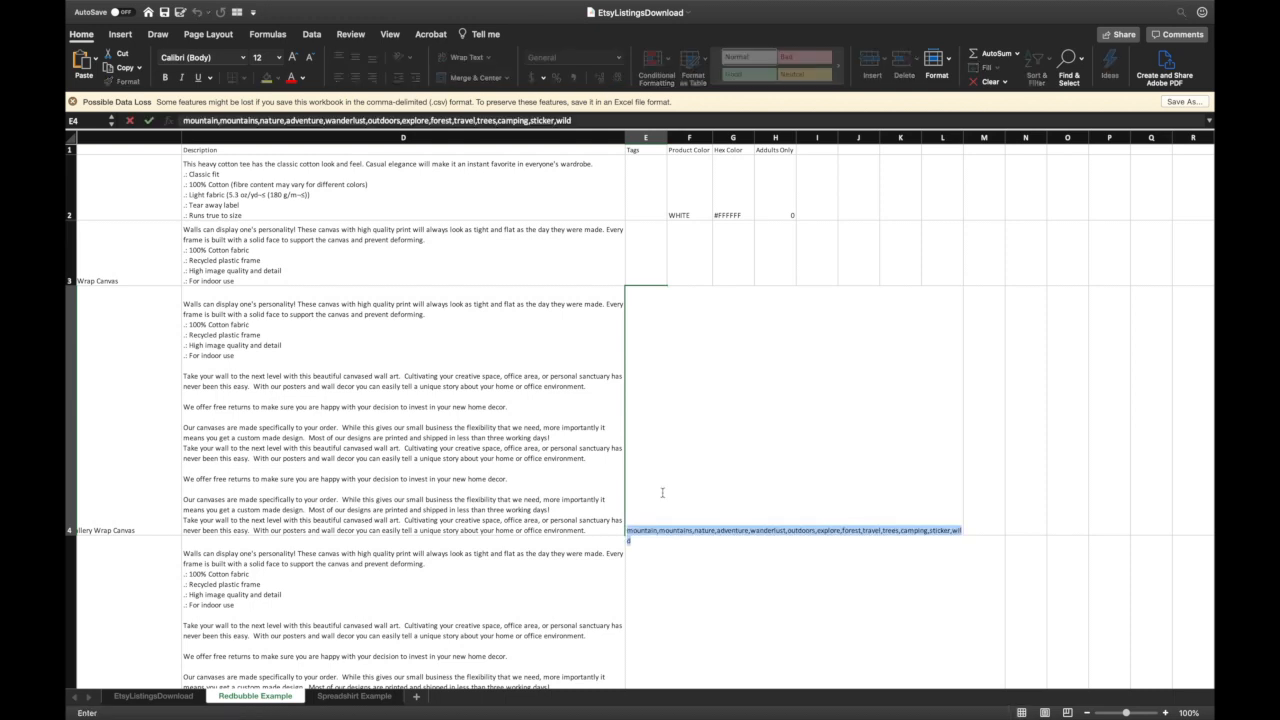
pyautogui.click(699, 256)
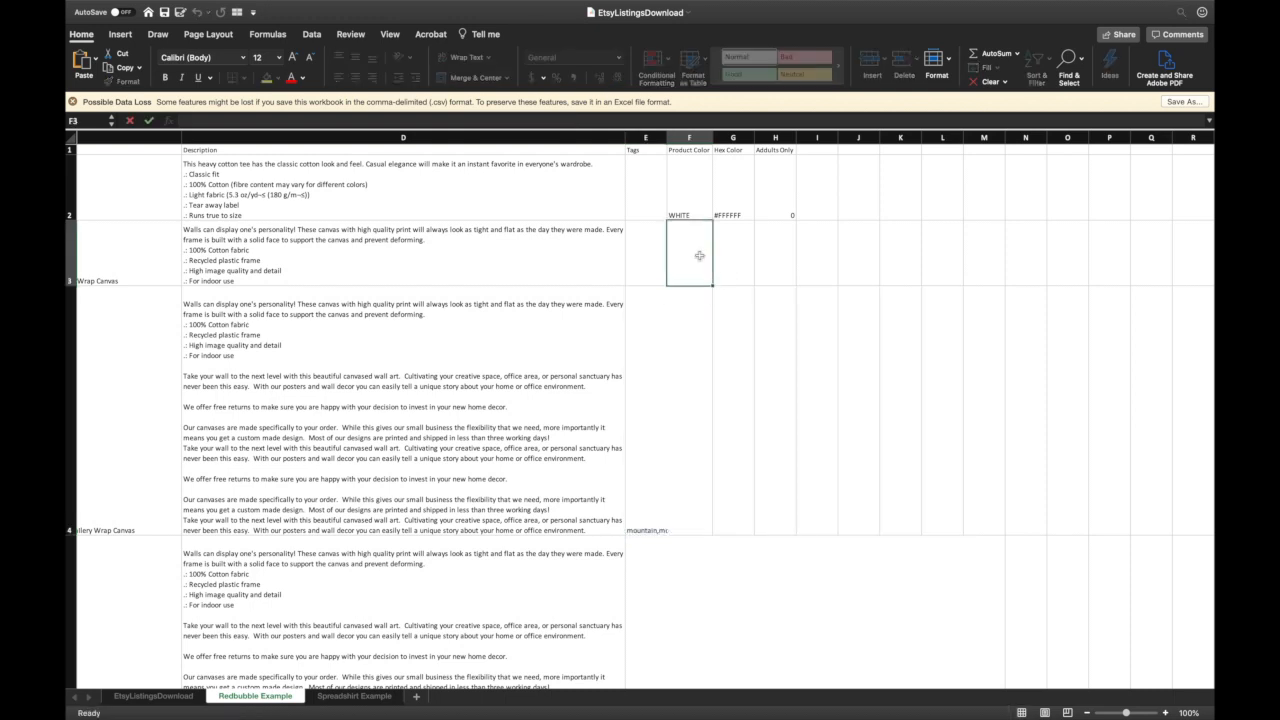
pyautogui.click(696, 198)
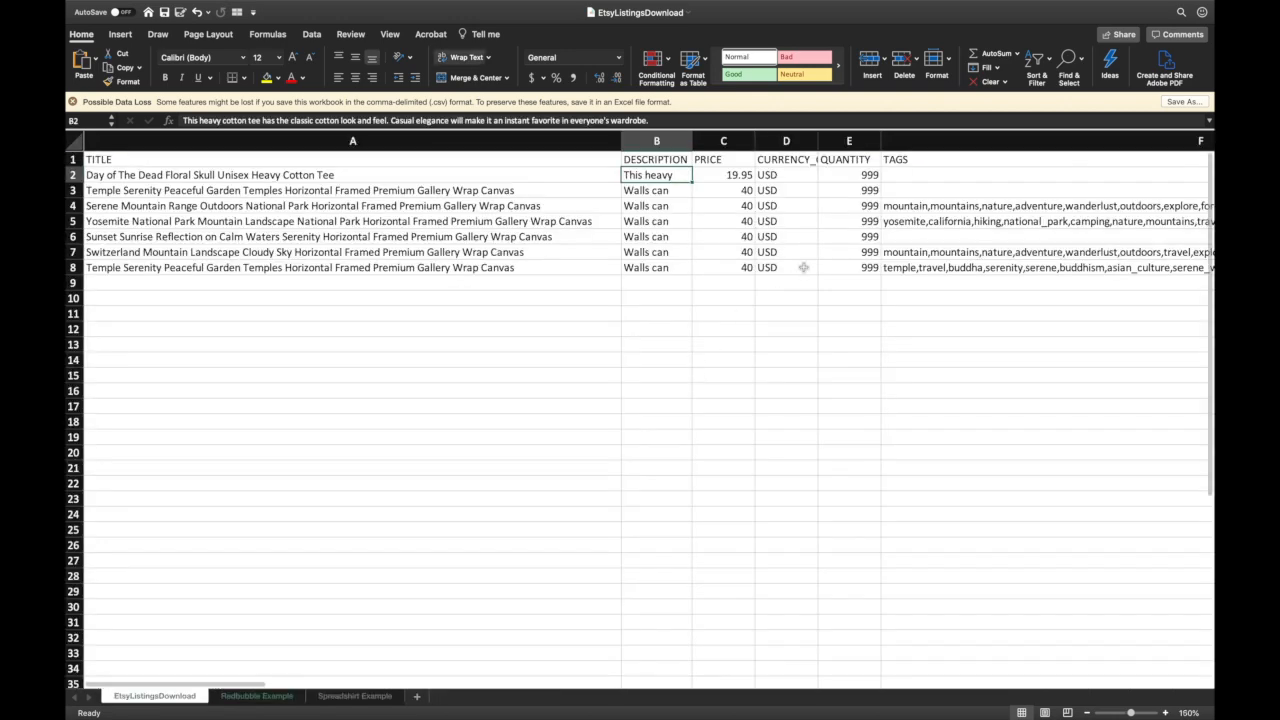
# - Paste the White,Black variation values from Etsy T2 into Redbubble Product Color F2
pyautogui.hscroll(10, 885, 205)
pyautogui.hscroll(5, 885, 205)
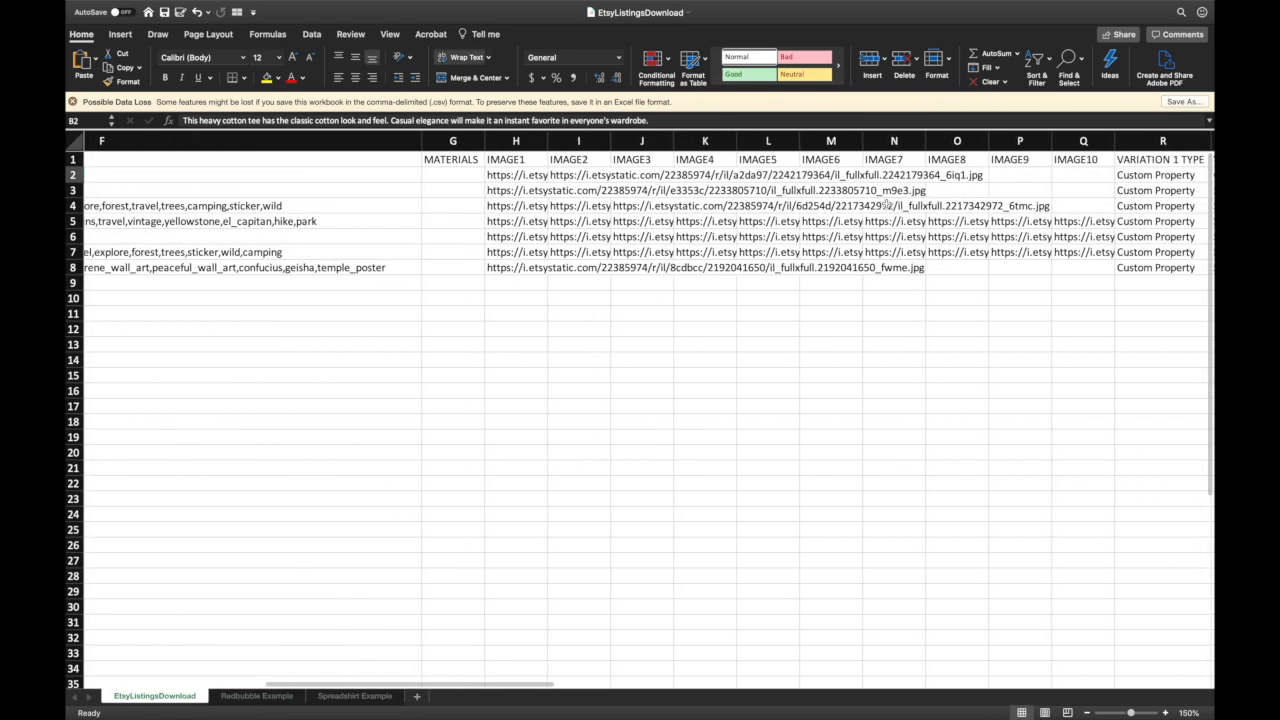
pyautogui.click(960, 175)
pyautogui.press('super+c')
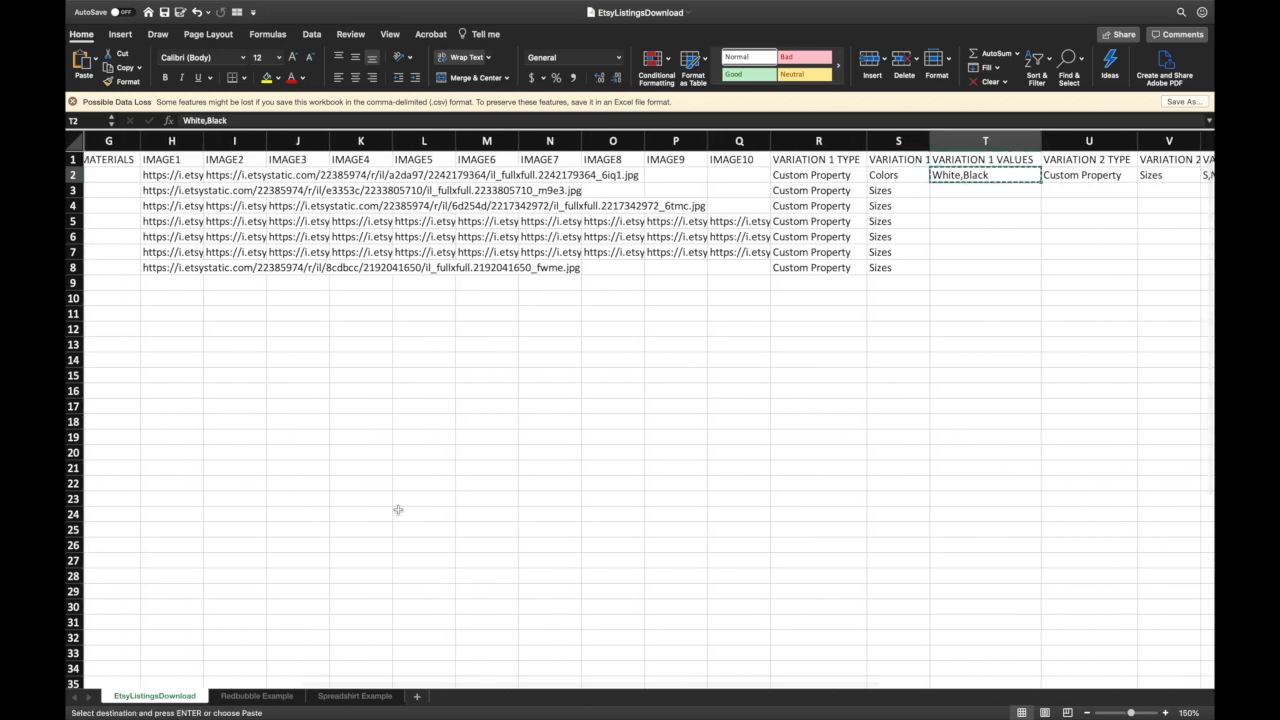
pyautogui.click(265, 696)
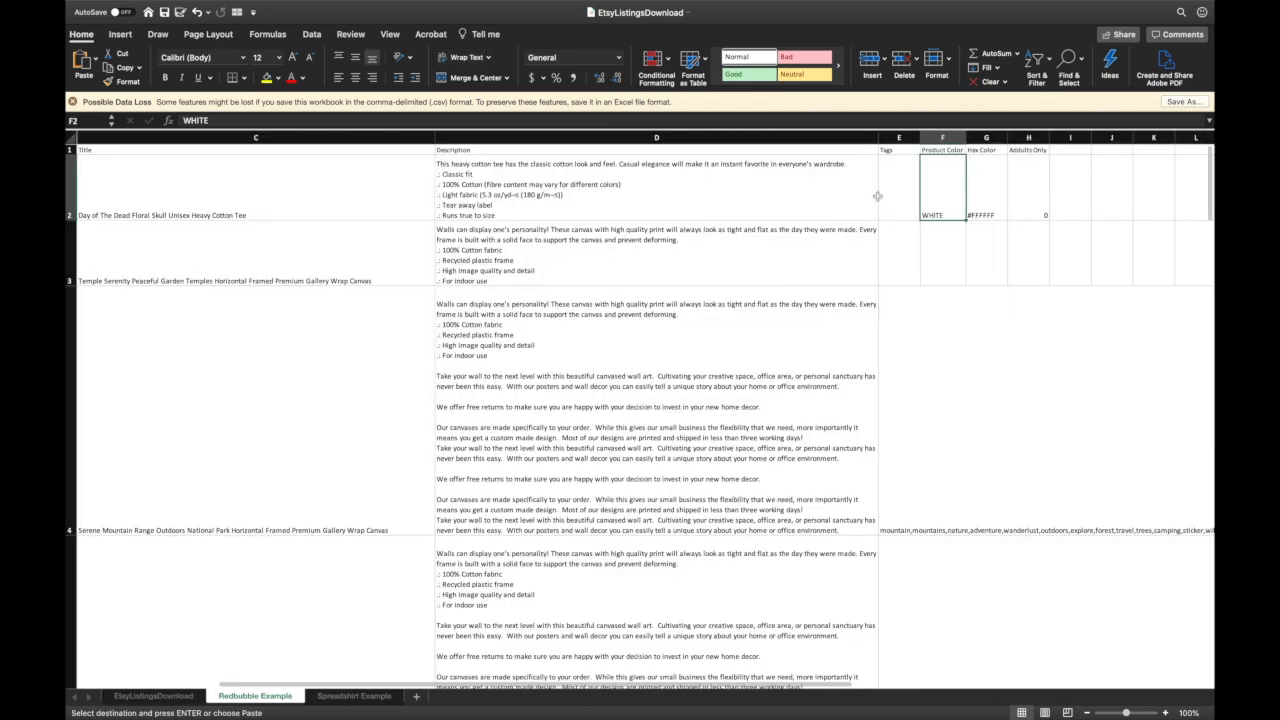
pyautogui.press('super+v')
# - Add a trailing comma to the #FFFFFF hex colour in G2
pyautogui.hscroll(3, 820, 350)
pyautogui.click(851, 207)
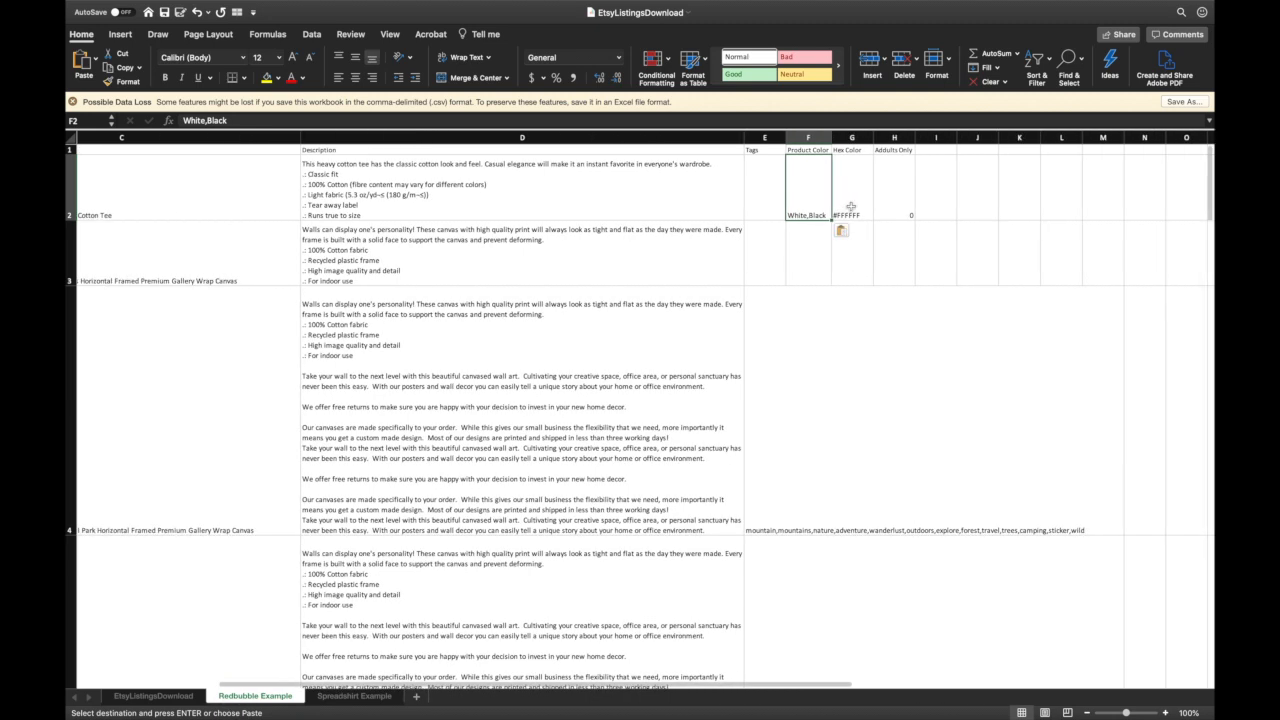
pyautogui.doubleClick(858, 214)
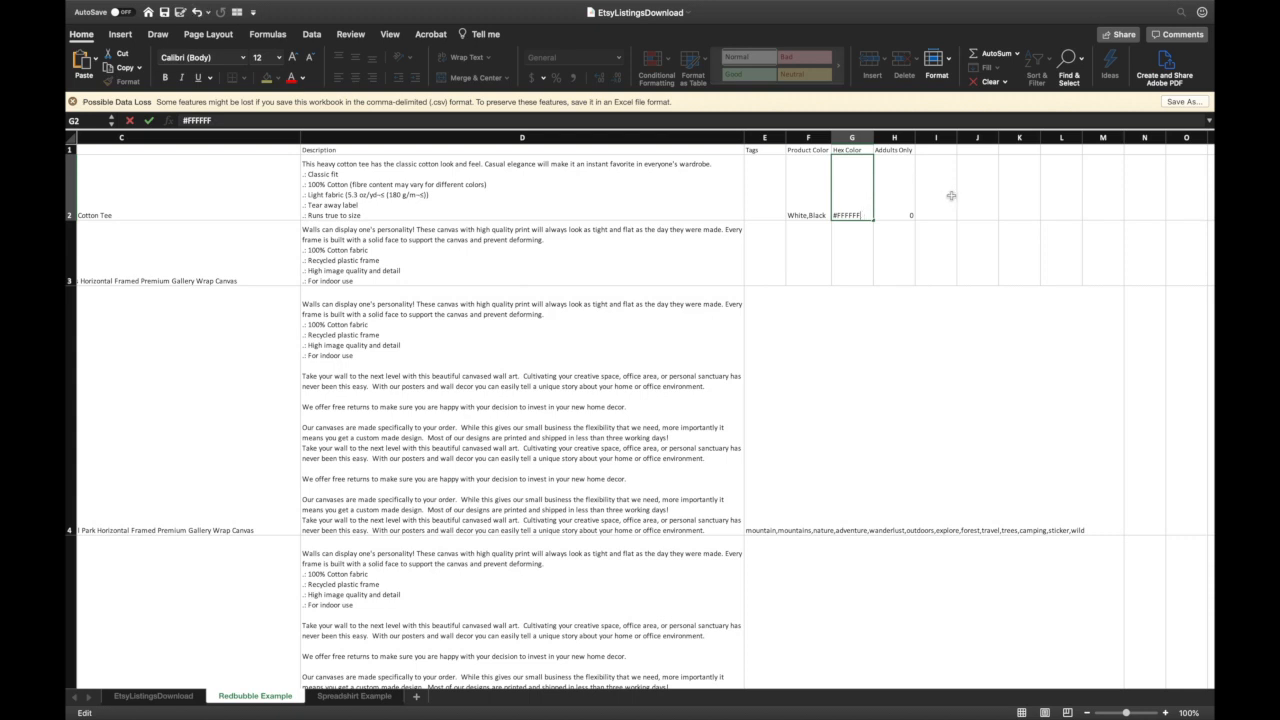
pyautogui.press('Tab')
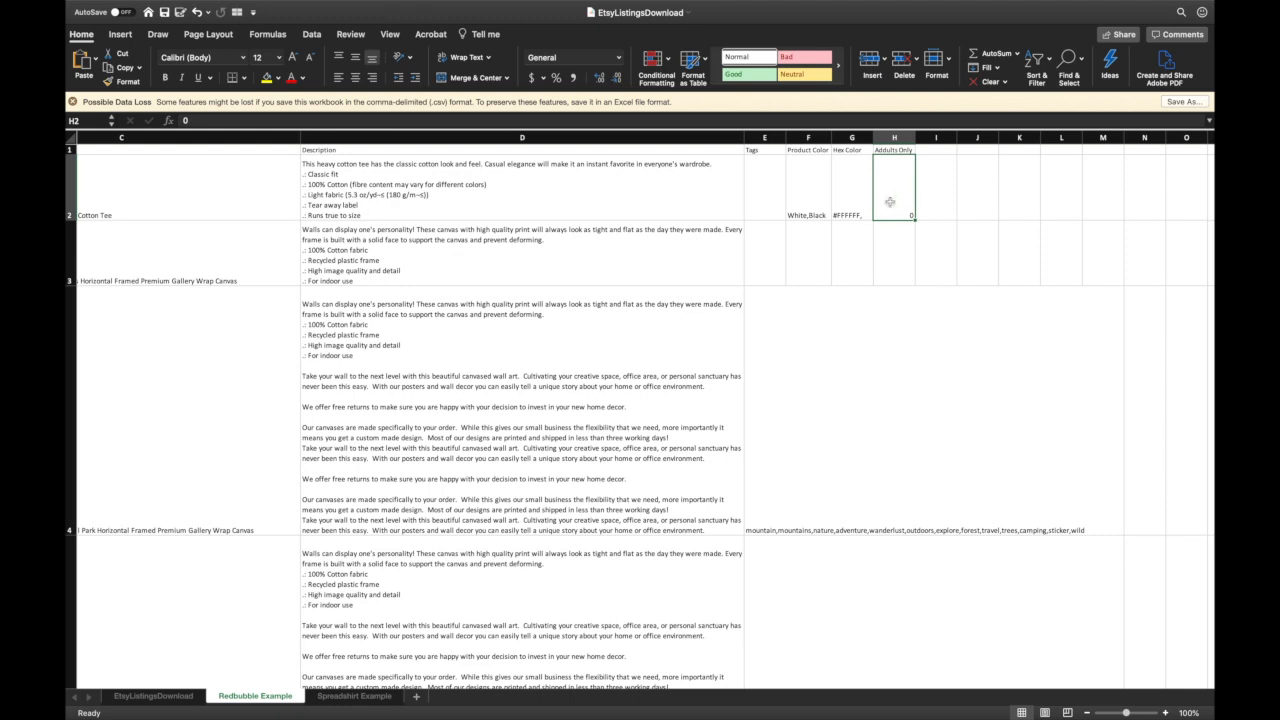
pyautogui.click(864, 264)
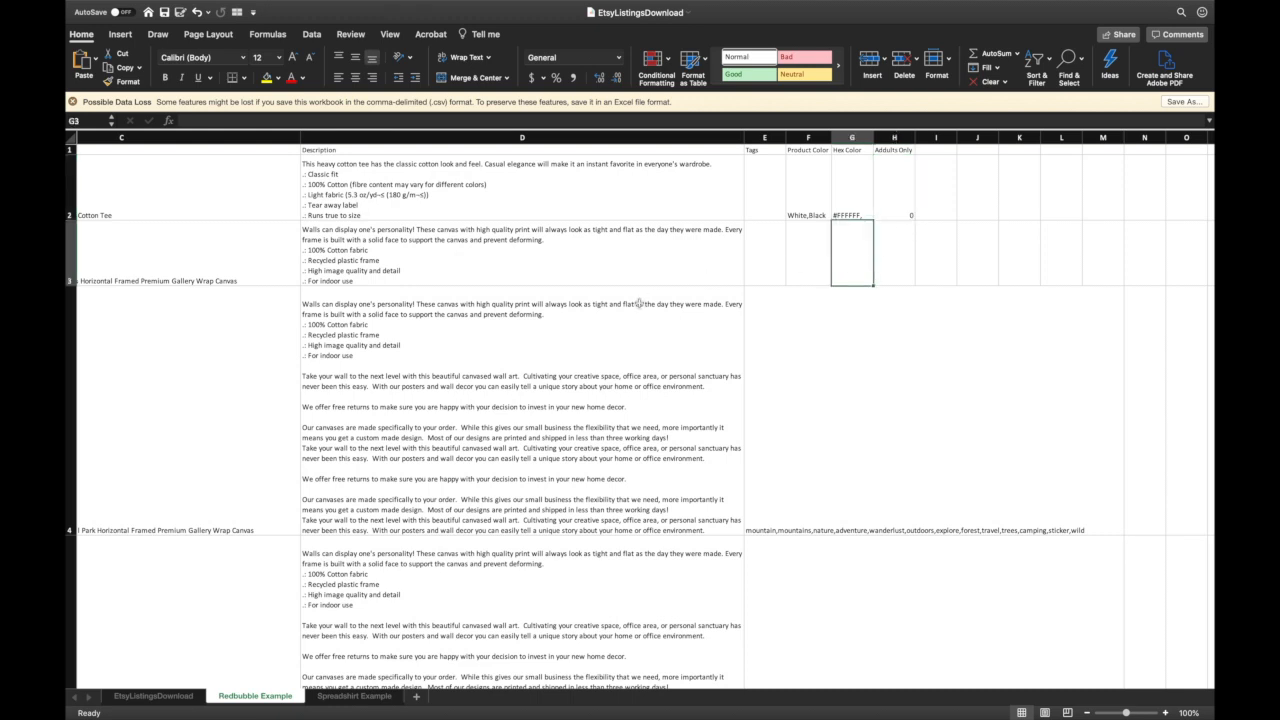
pyautogui.hotkey('ctrl', 'Left')
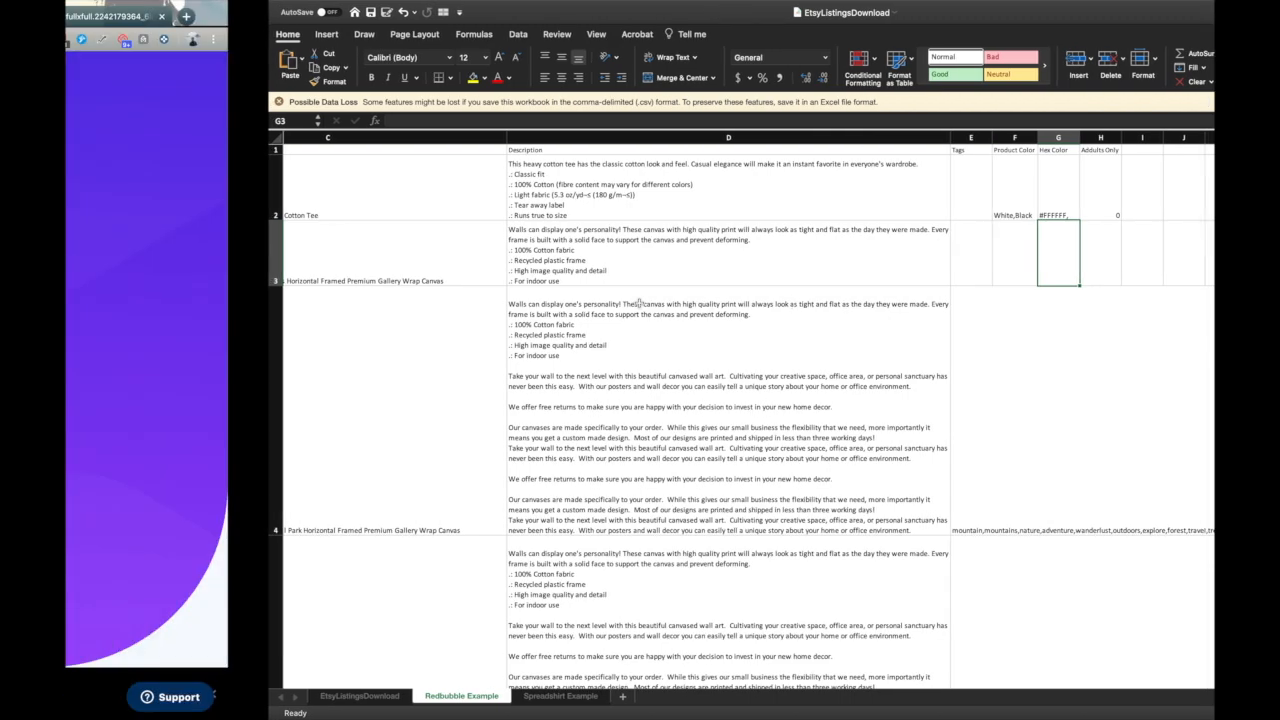
pyautogui.click(255, 22)
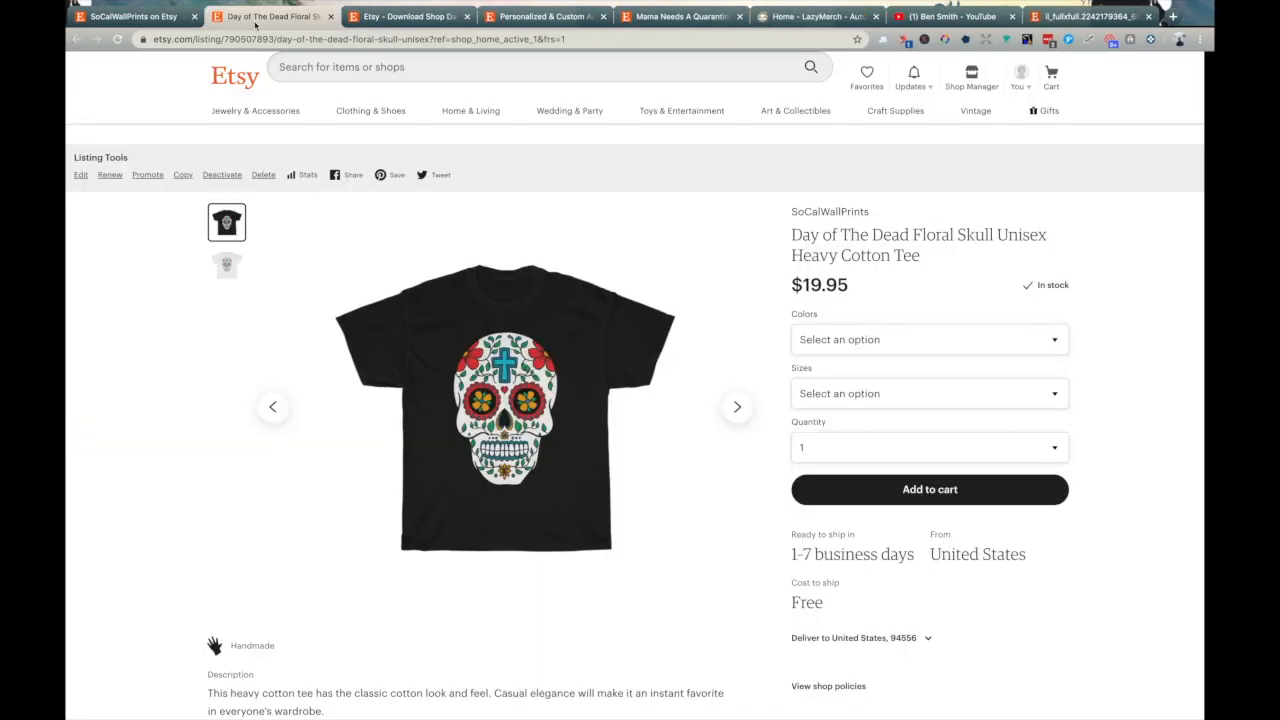
pyautogui.click(896, 345)
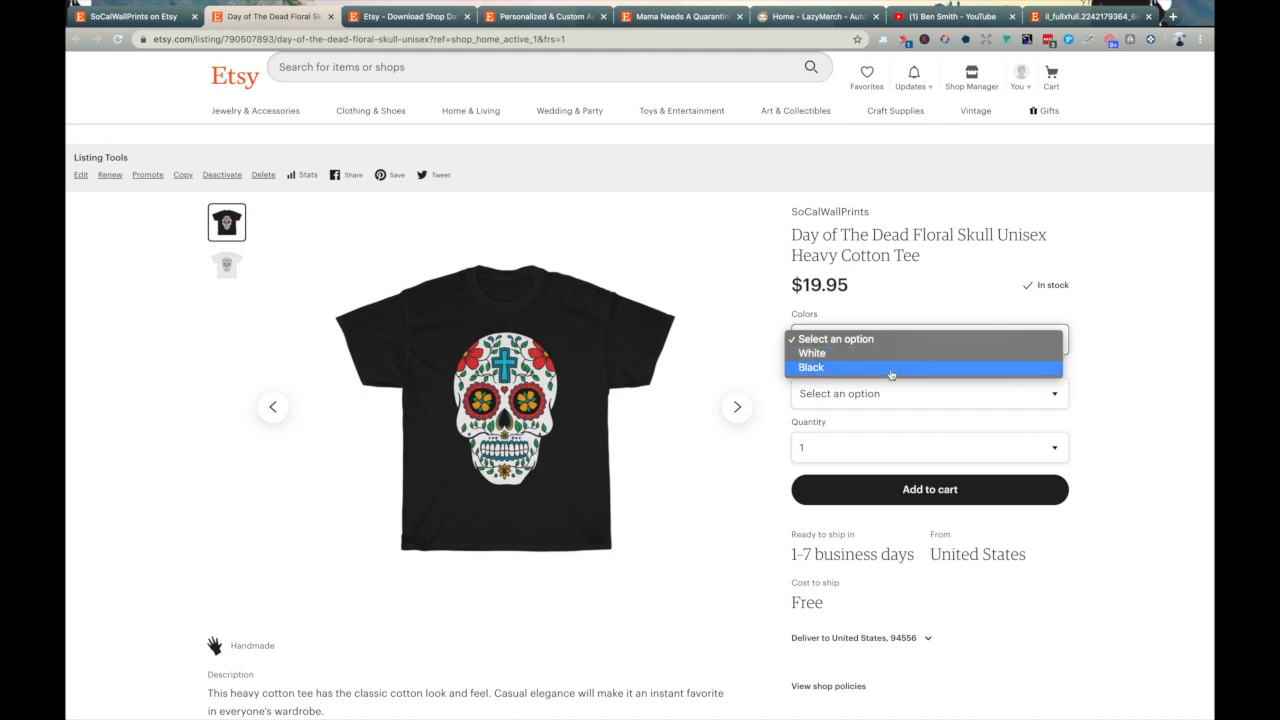
pyautogui.click(1185, 376)
pyautogui.click(990, 395)
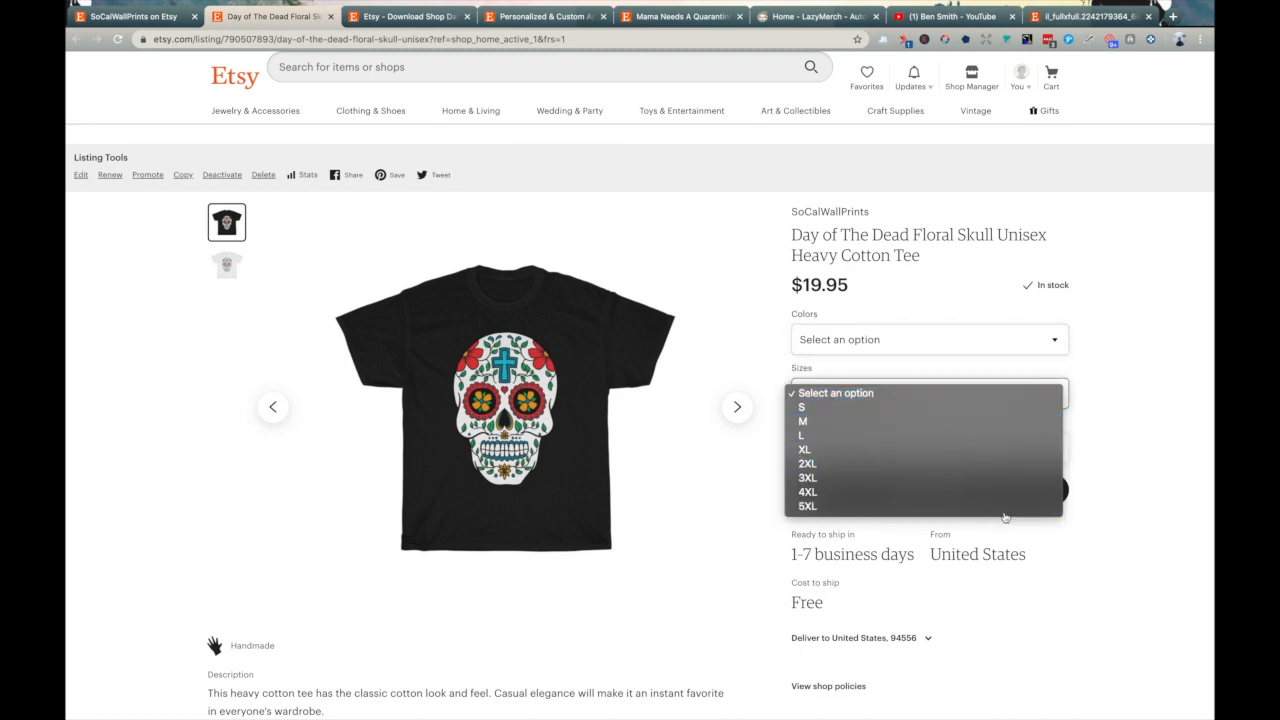
pyautogui.click(1188, 386)
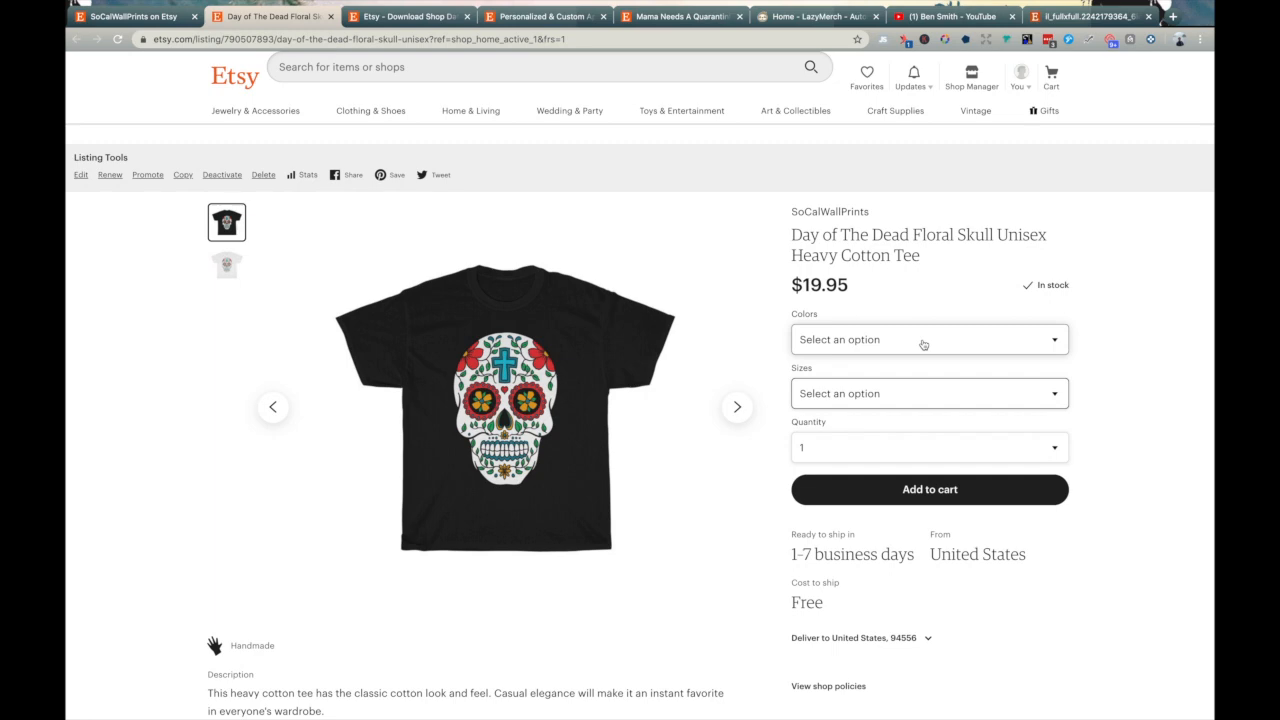
pyautogui.hotkey('ctrl', 'Right')
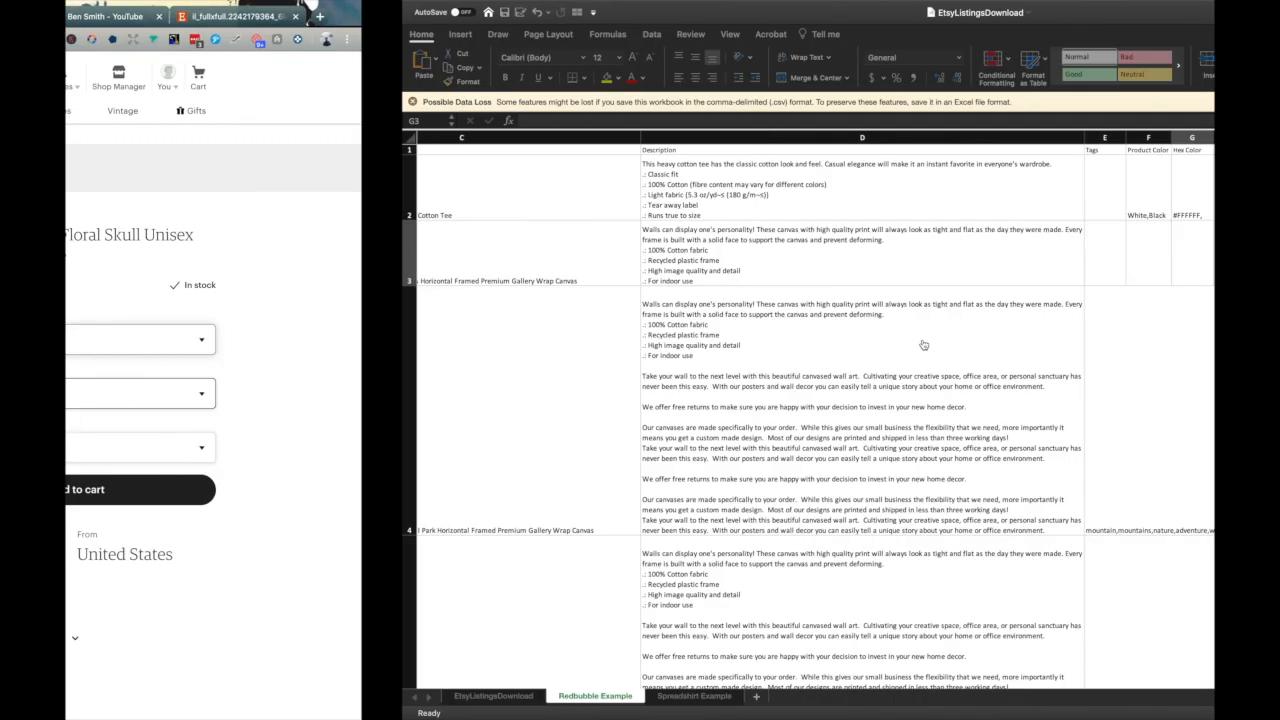
pyautogui.click(550, 231)
pyautogui.click(72, 252)
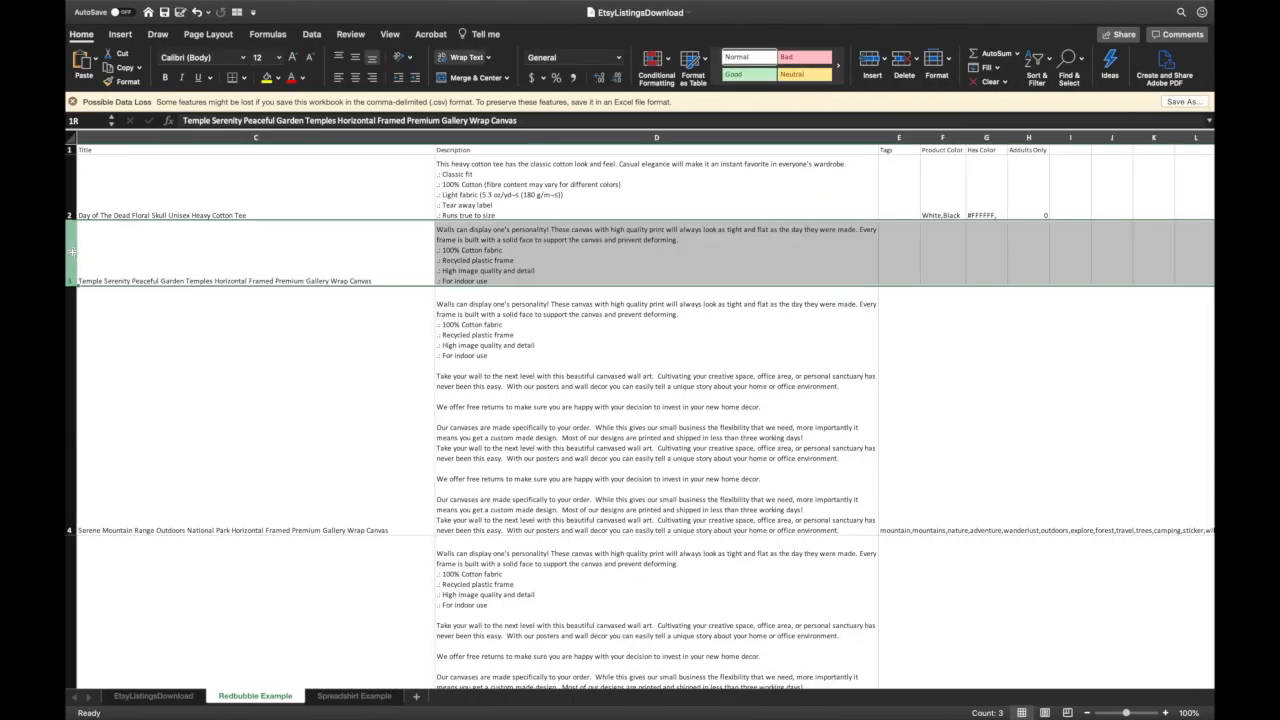
pyautogui.moveTo(72, 265); pyautogui.dragTo(70, 690)
pyautogui.rightClick(110, 442)
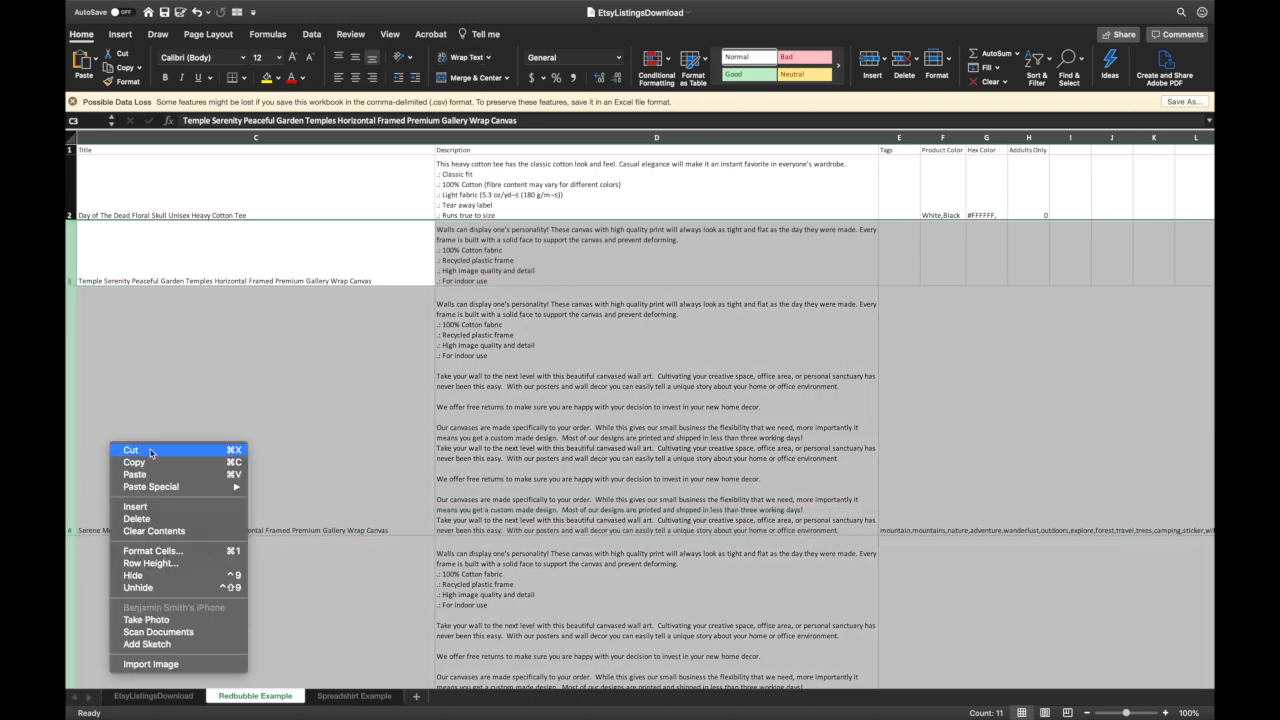
pyautogui.click(150, 507)
pyautogui.hscroll(-5, 205, 213)
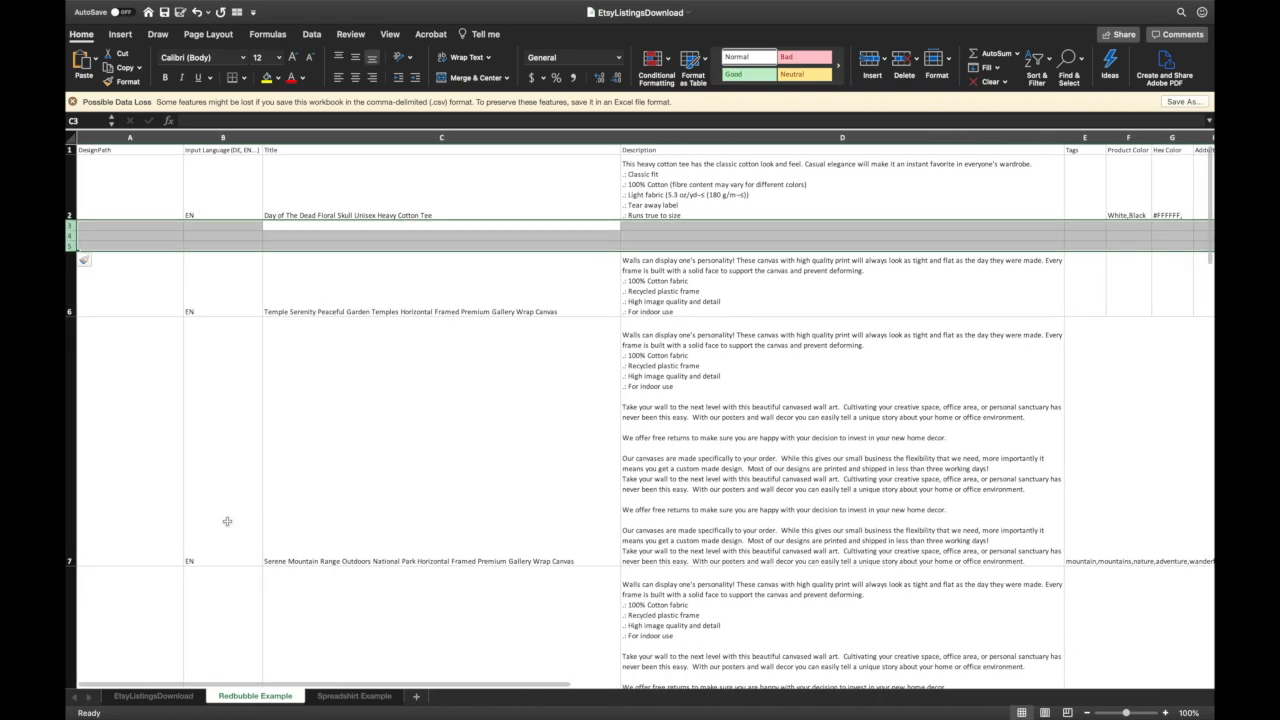
pyautogui.click(138, 227)
pyautogui.click(416, 217)
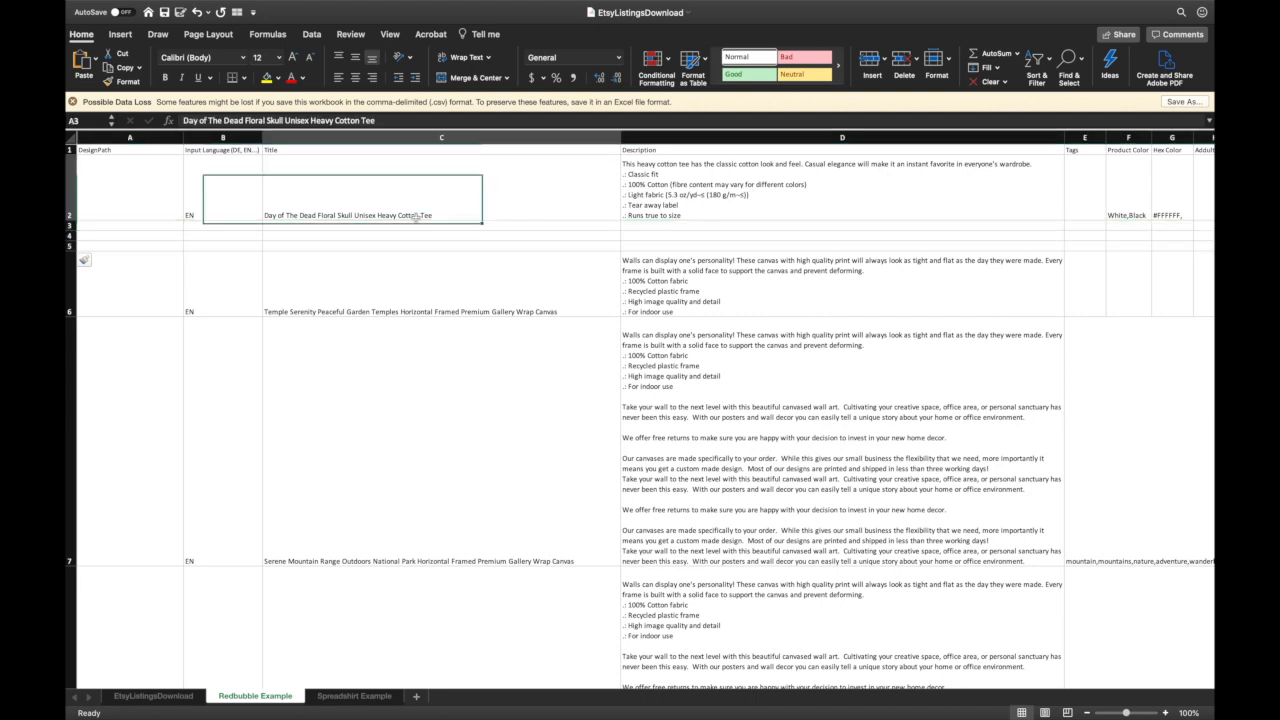
pyautogui.press('super+c')
pyautogui.press('Down')
pyautogui.press('super+v')
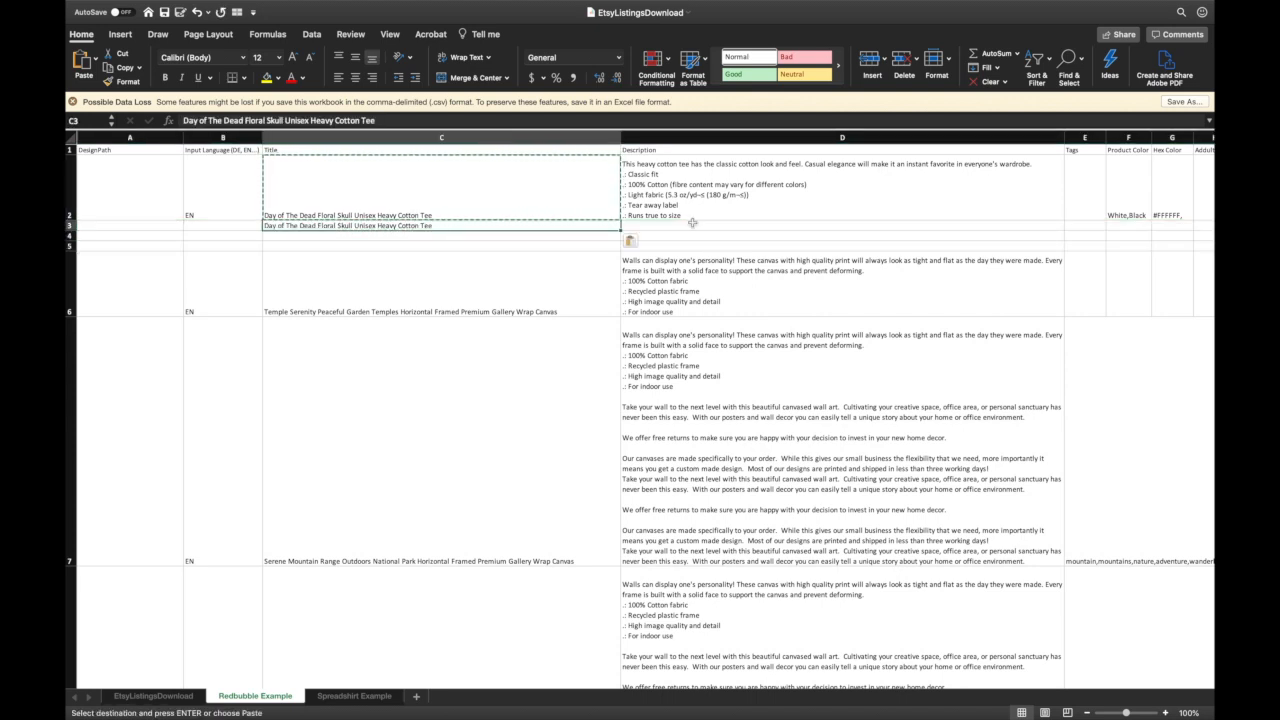
pyautogui.click(692, 223)
pyautogui.write('s')
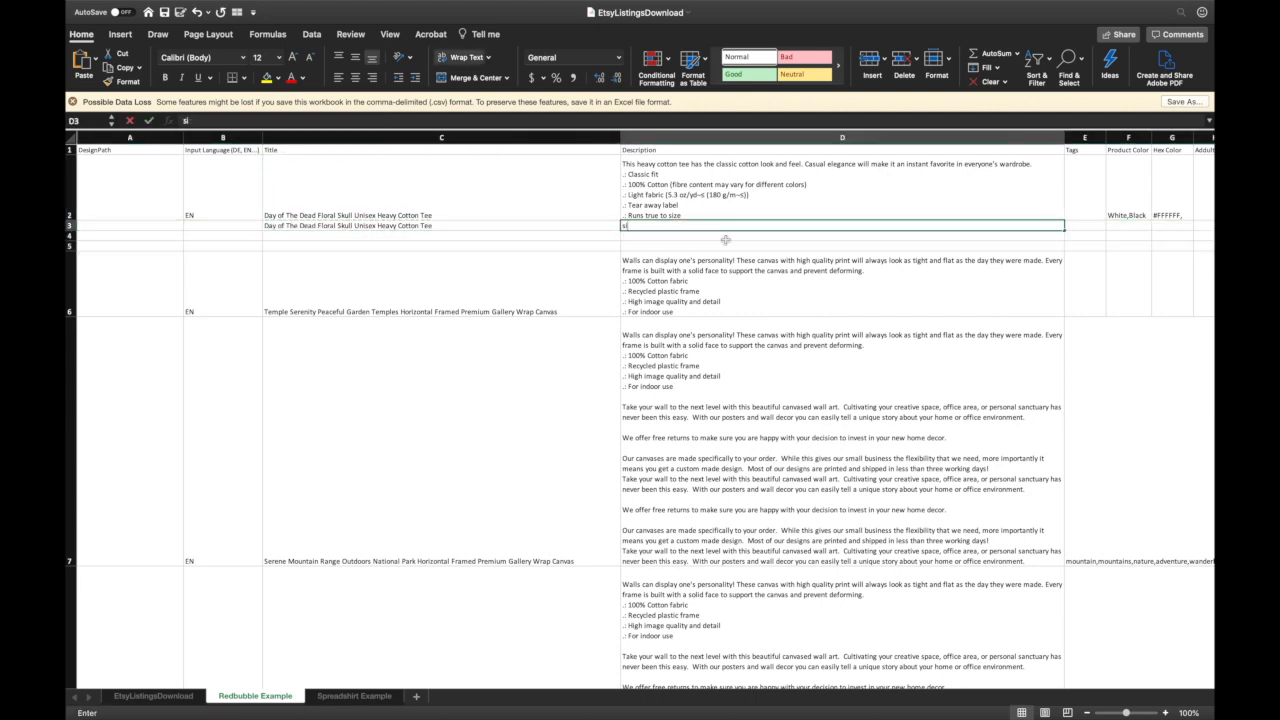
pyautogui.write('mall')
pyautogui.press('Tab')
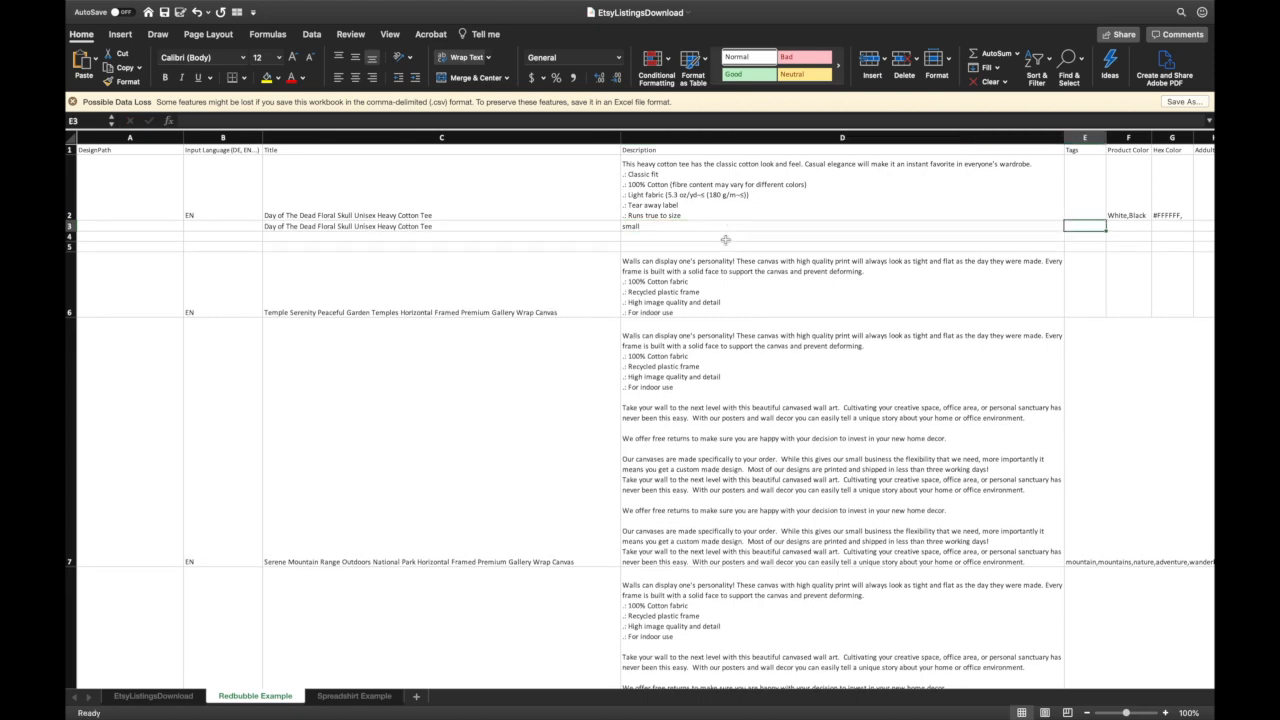
pyautogui.write('whit')
pyautogui.press('BackSpace')
pyautogui.press('BackSpace')
pyautogui.press('BackSpace')
pyautogui.press('BackSpace')
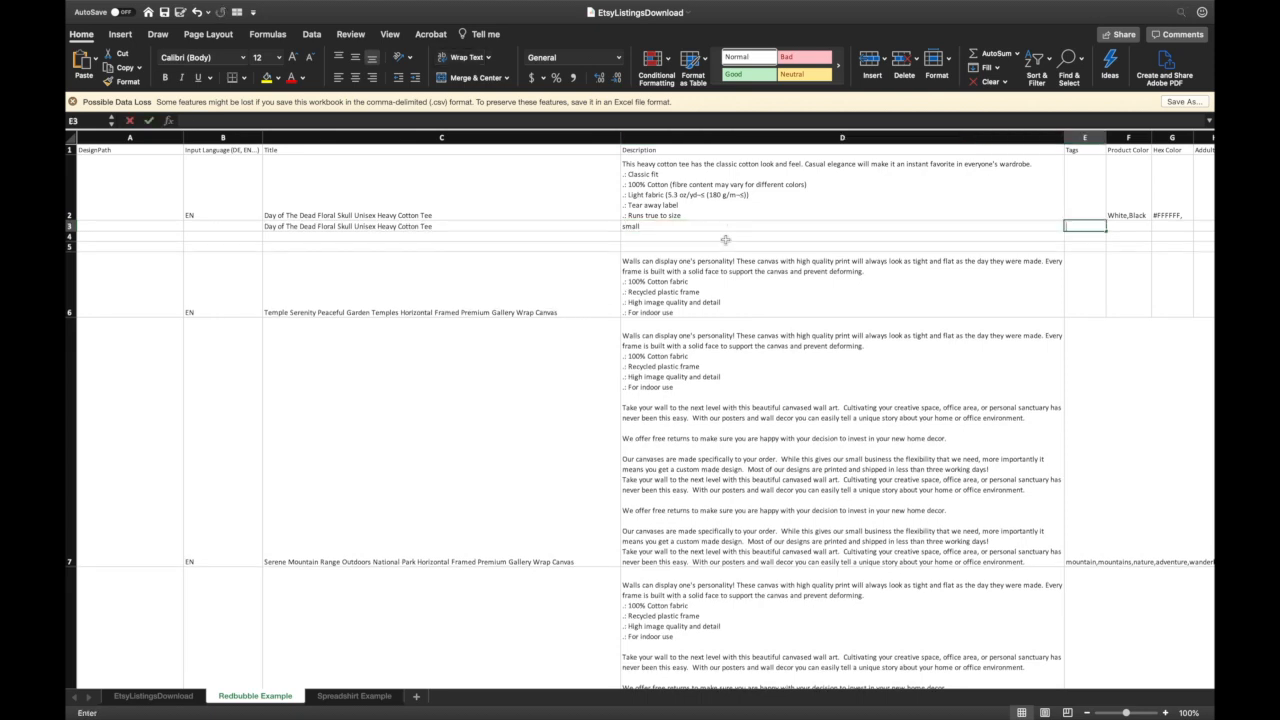
pyautogui.click(671, 226)
pyautogui.press('Delete')
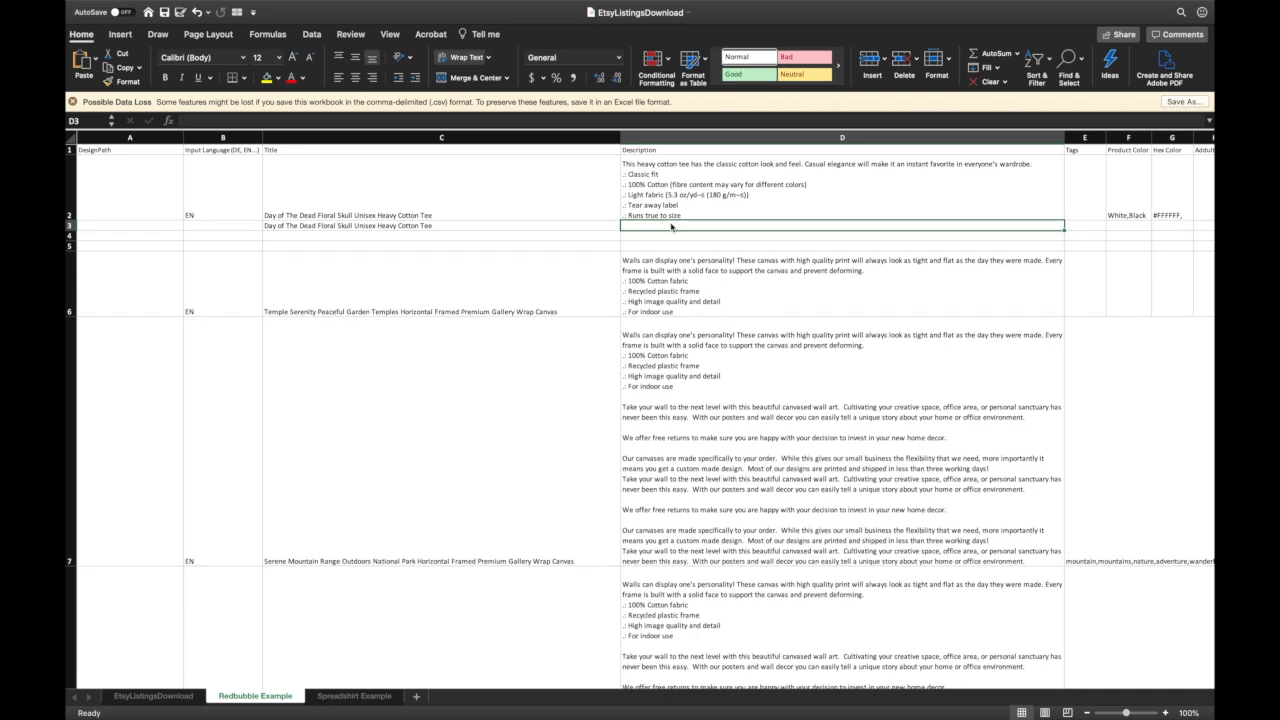
pyautogui.click(396, 227)
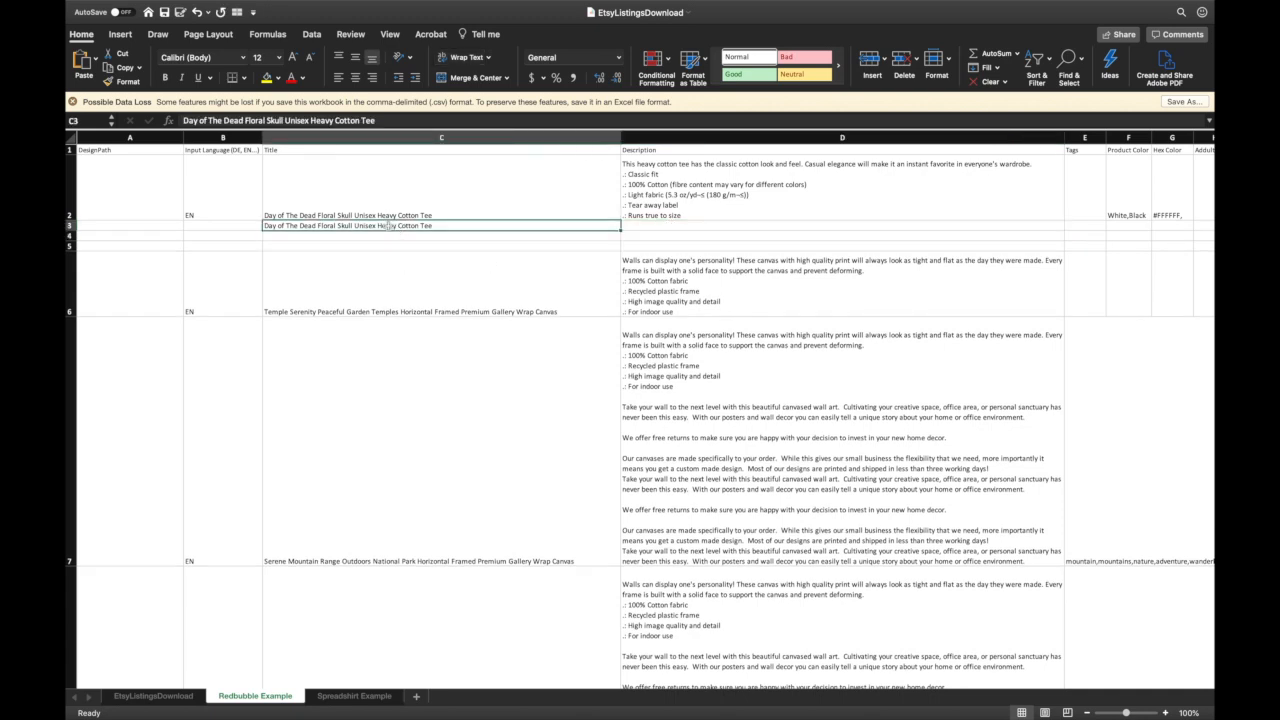
pyautogui.press('Delete')
pyautogui.moveTo(70, 226); pyautogui.dragTo(72, 246)
pyautogui.rightClick(112, 240)
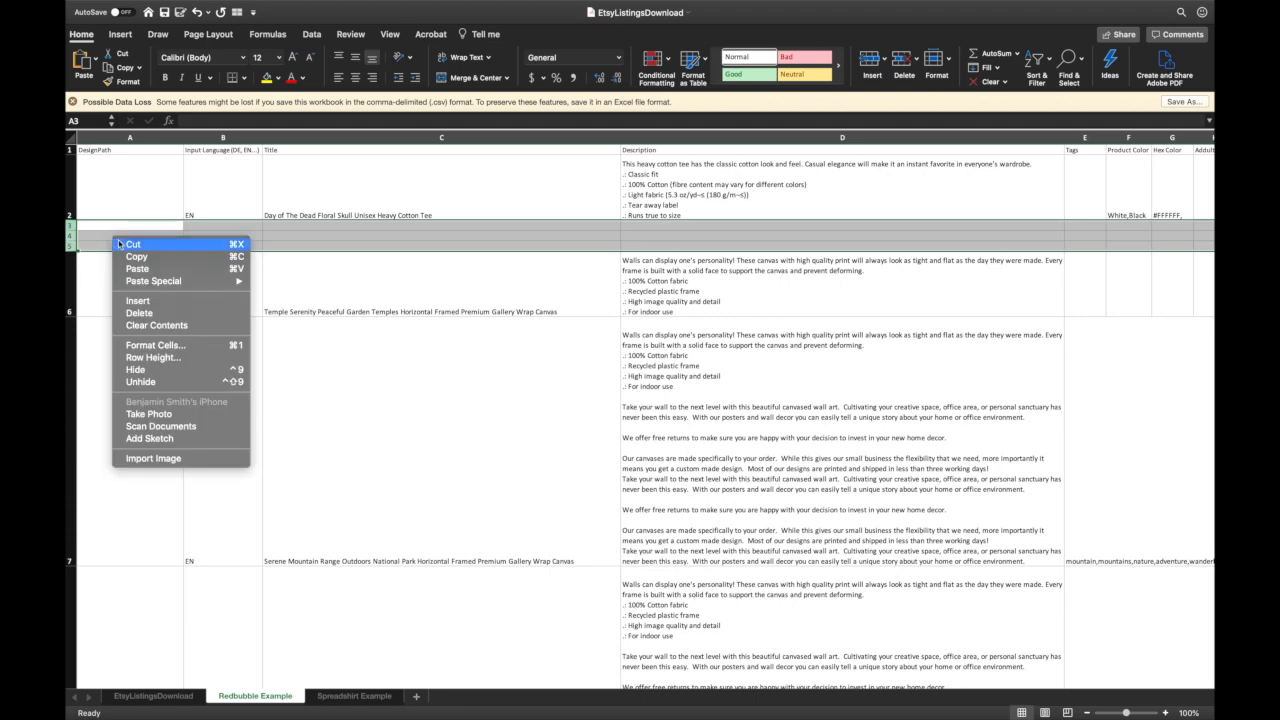
pyautogui.click(150, 318)
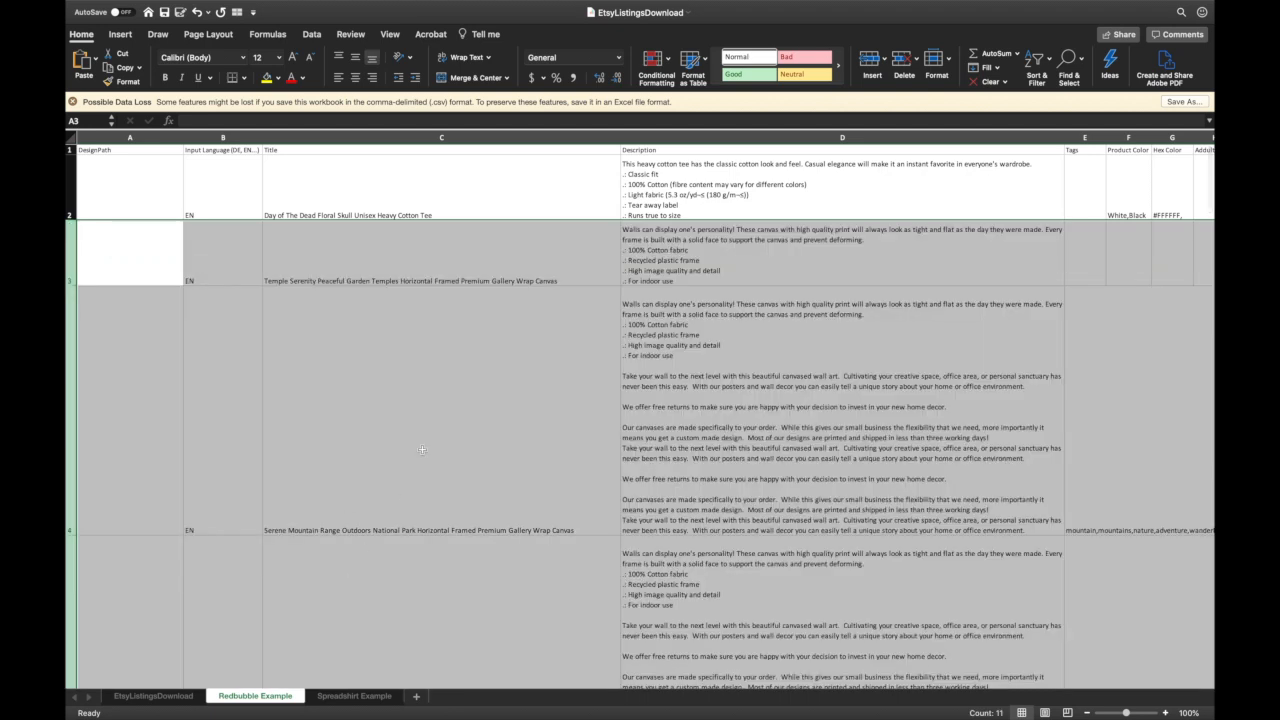
pyautogui.click(427, 348)
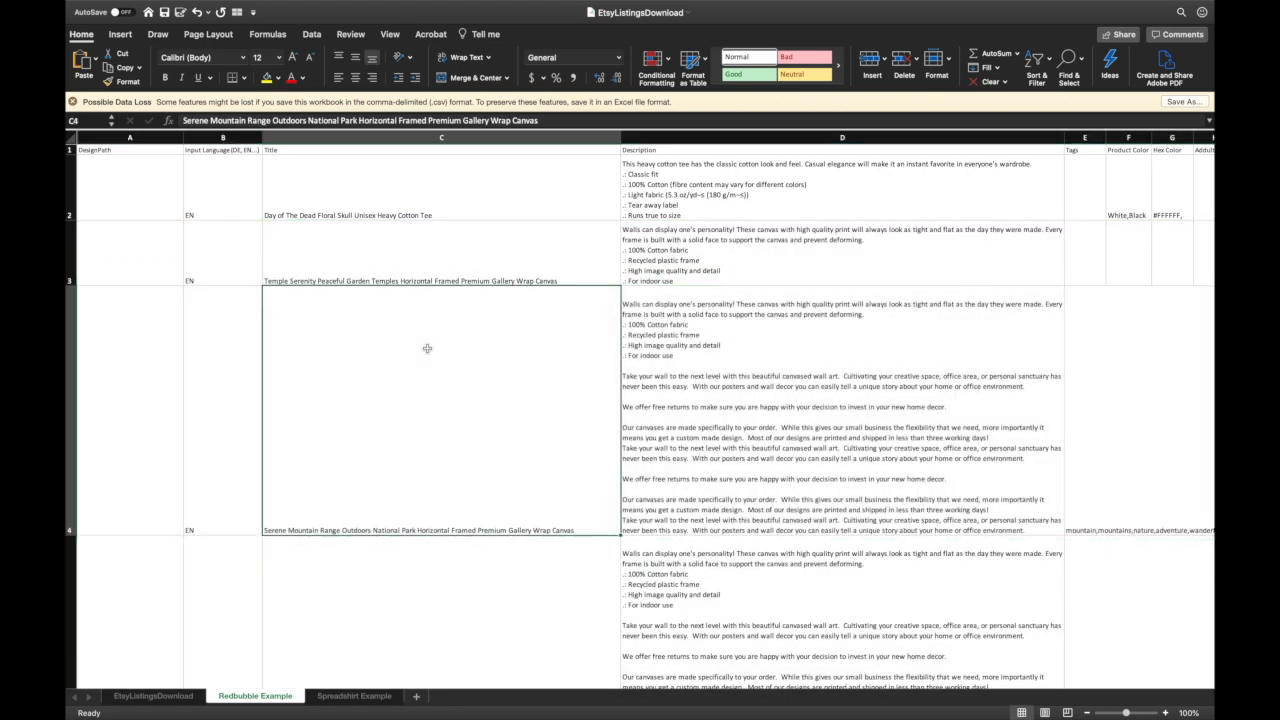
# - Fill COM down the Spreadshirt Targetmarkets column from B2 to row 31
pyautogui.click(374, 697)
pyautogui.click(165, 220)
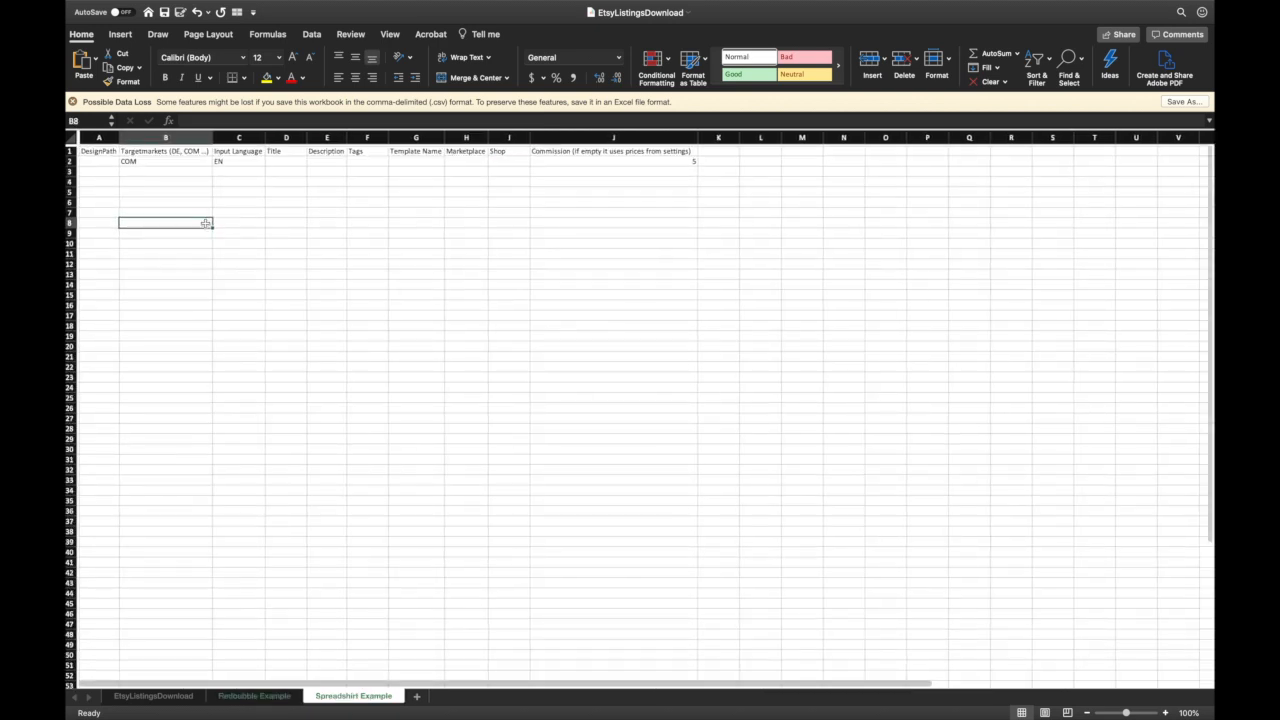
pyautogui.click(98, 150)
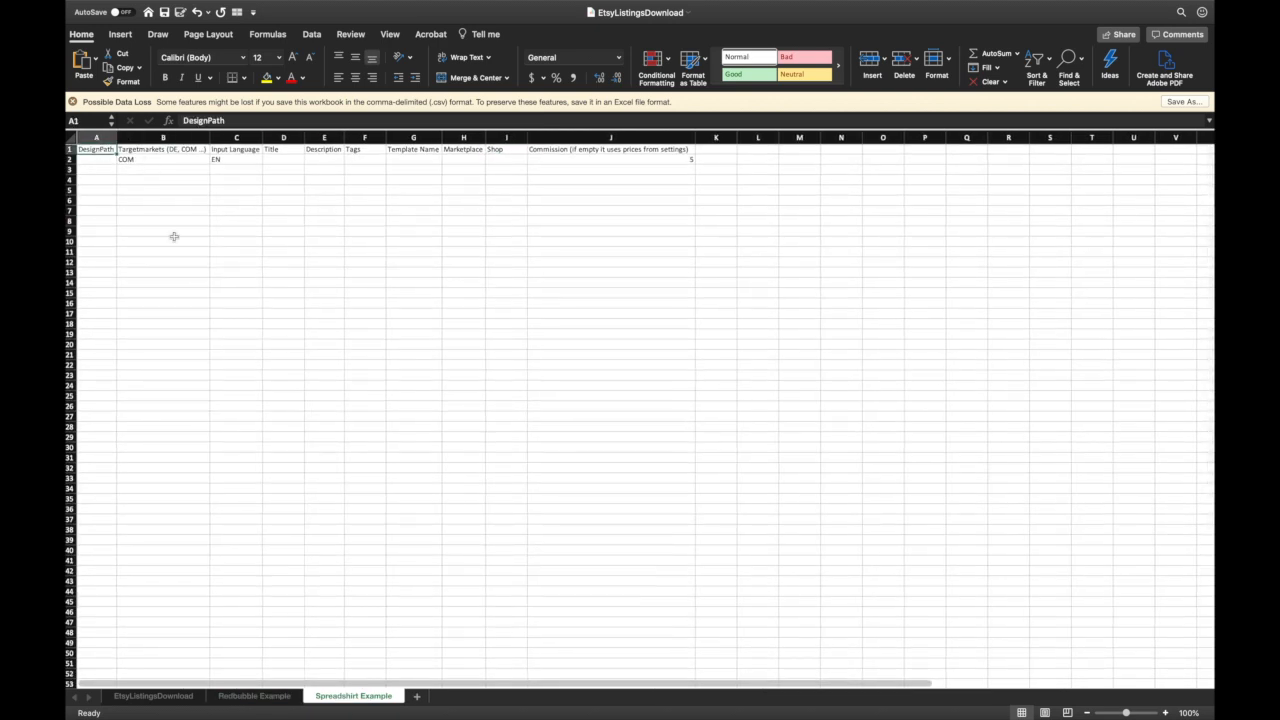
pyautogui.press('Right')
pyautogui.press('Down')
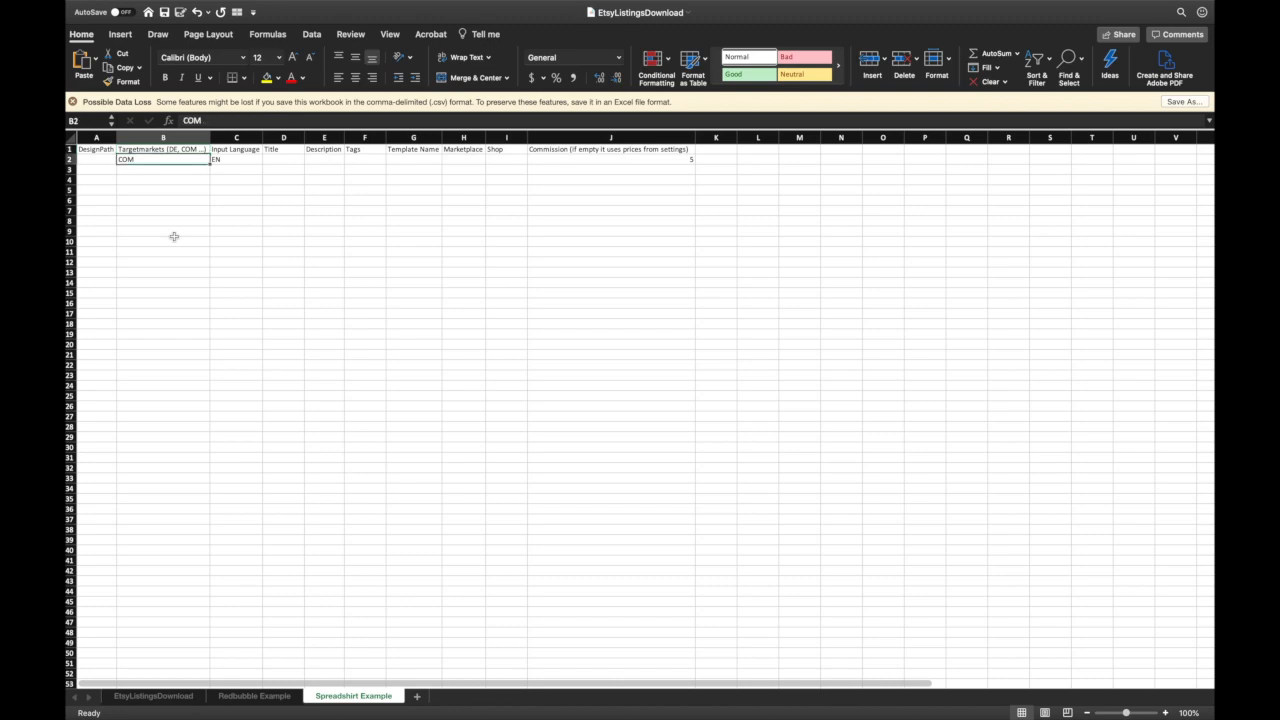
pyautogui.moveTo(210, 164); pyautogui.dragTo(207, 470)
pyautogui.click(346, 311)
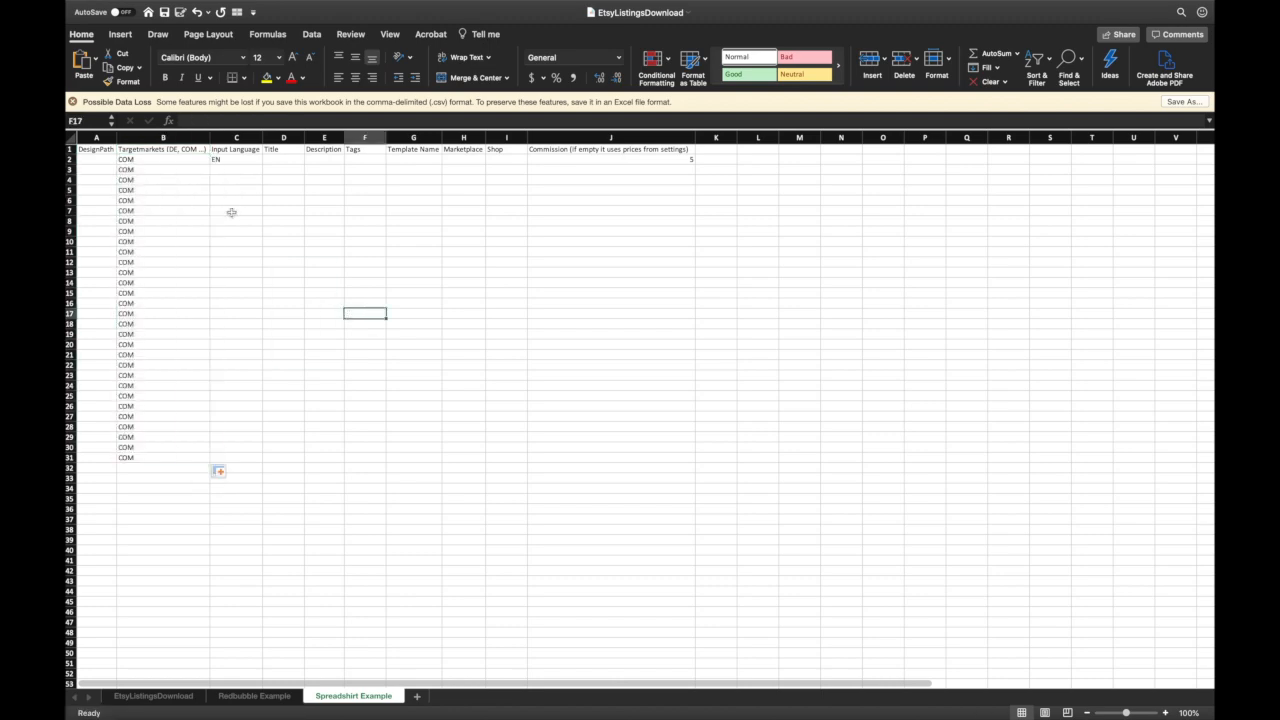
# - Fill EN down the Input Language column from C2 to row 27
pyautogui.click(247, 151)
pyautogui.click(250, 160)
pyautogui.moveTo(261, 162); pyautogui.dragTo(235, 418)
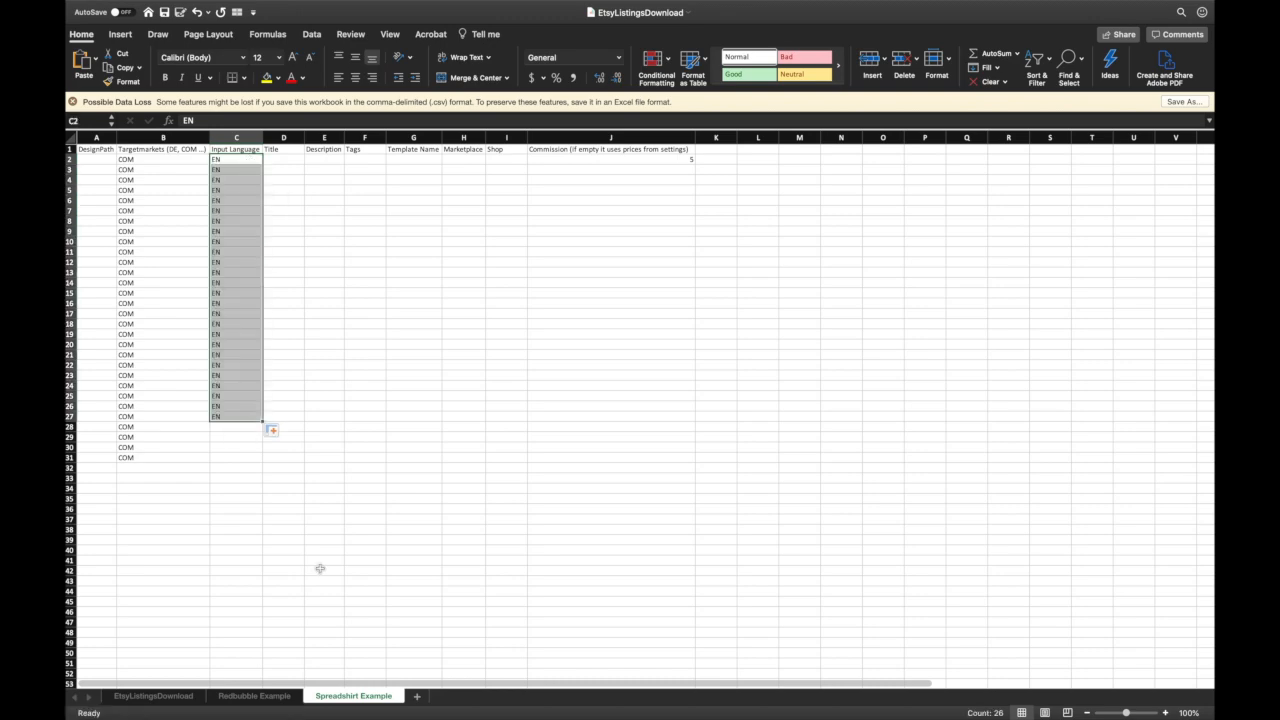
pyautogui.click(155, 696)
# - Copy the seven Etsy titles in A2:A8 and select Spreadshirt Example cell D2
pyautogui.hscroll(-5, 447, 211)
pyautogui.scroll(5, 447, 211)
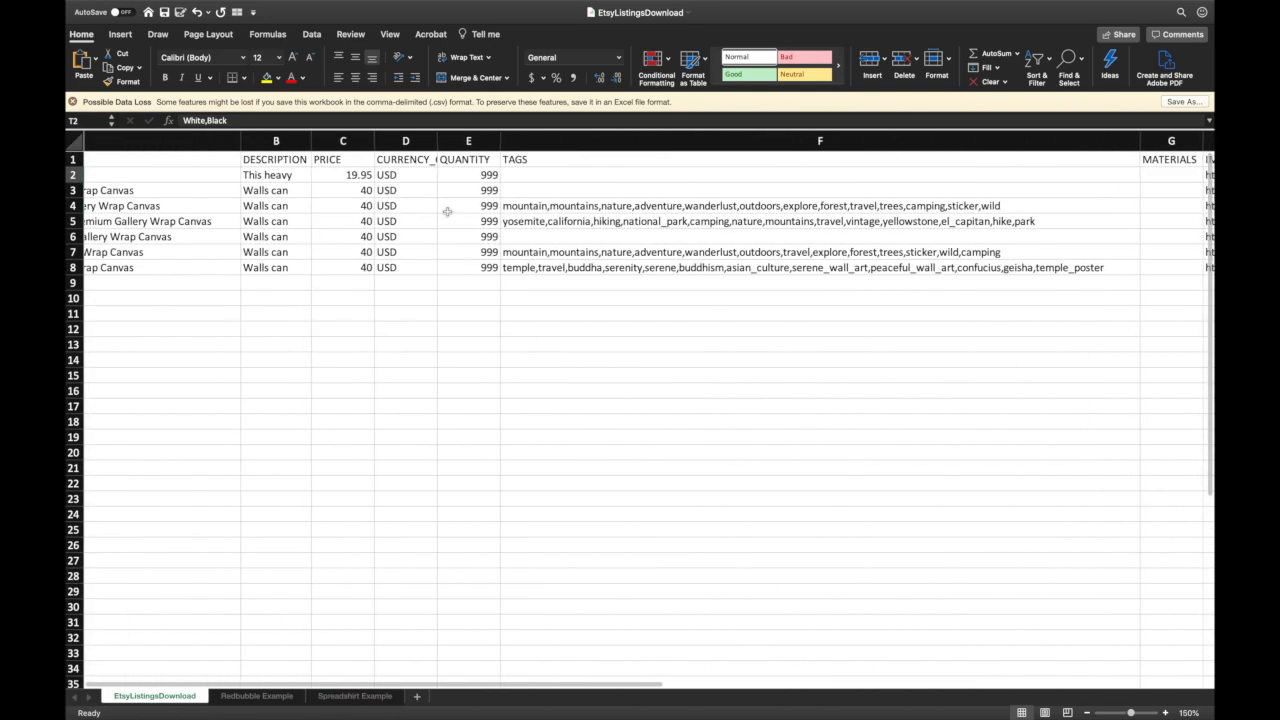
pyautogui.hscroll(-5, 447, 211)
pyautogui.moveTo(657, 174); pyautogui.dragTo(343, 268)
pyautogui.click(343, 268)
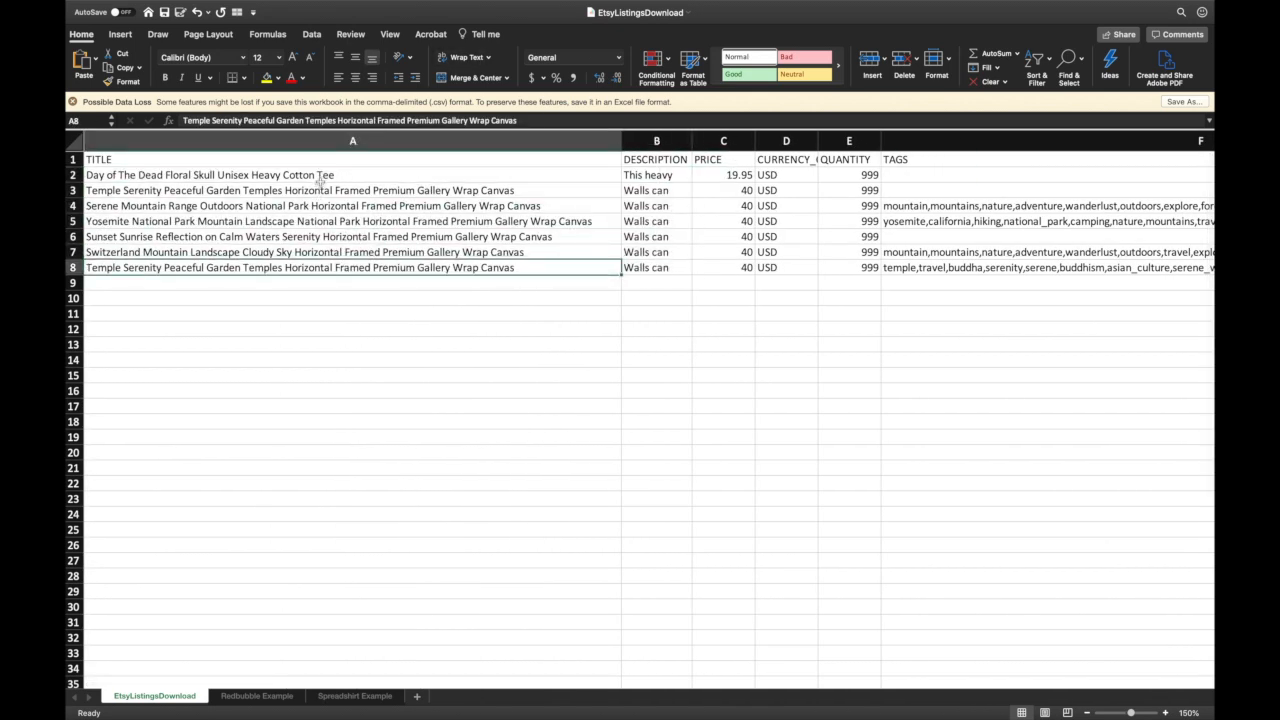
pyautogui.moveTo(320, 177); pyautogui.dragTo(318, 265)
pyautogui.press('super+c')
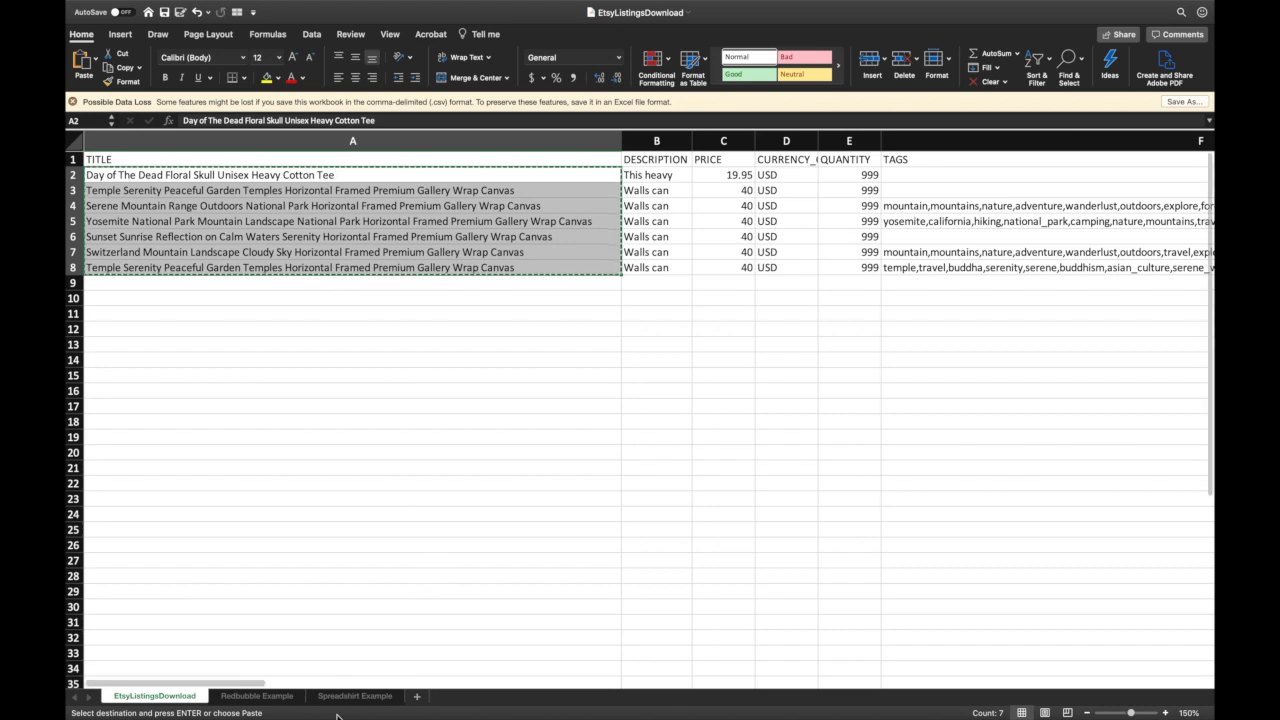
pyautogui.click(349, 697)
pyautogui.click(285, 158)
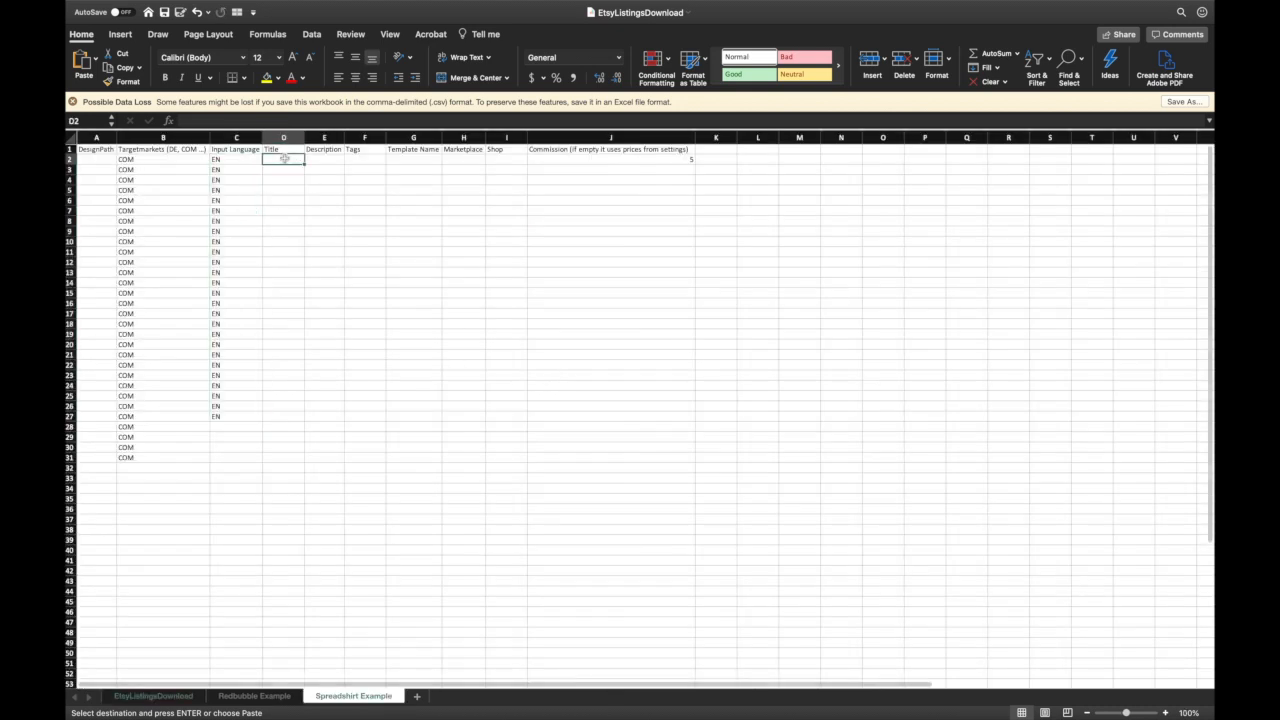
# - Paste the seven listing titles into the Title column starting at D2
pyautogui.press('super+v')
pyautogui.click(327, 163)
pyautogui.click(294, 163)
pyautogui.press('super+v')
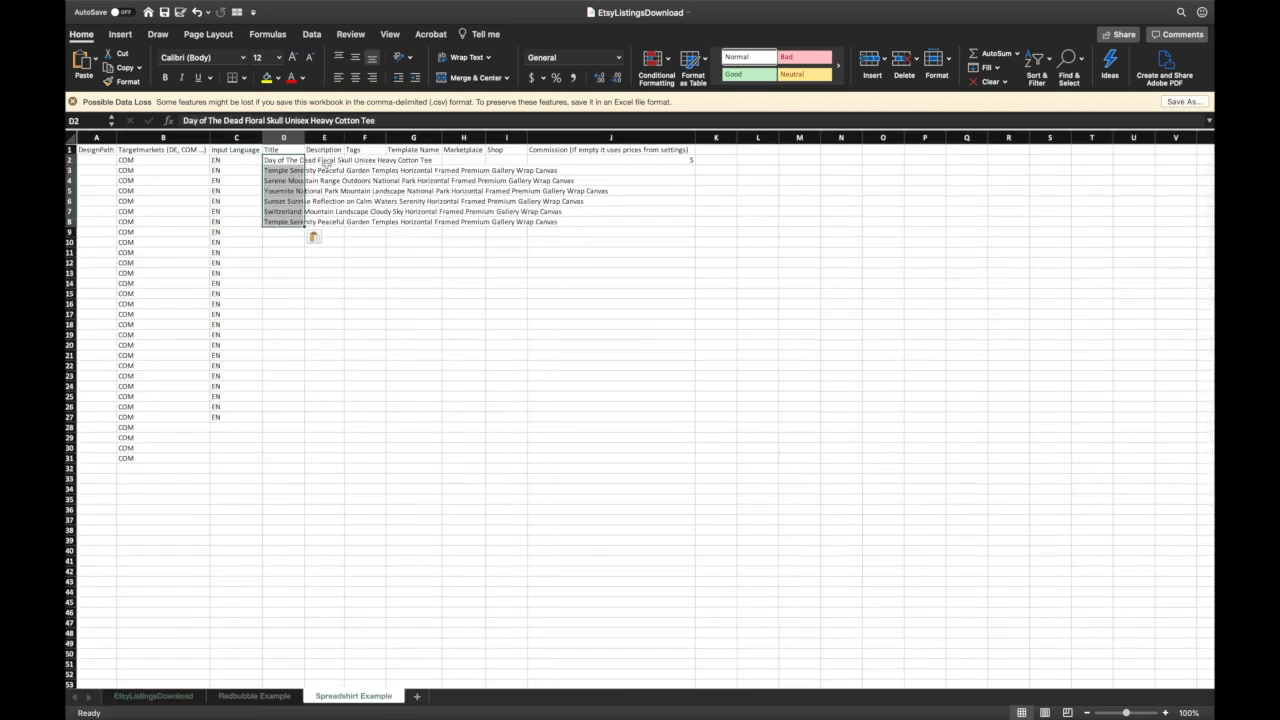
# - Fill commission 5 down column J from J2 to row 33
pyautogui.click(328, 161)
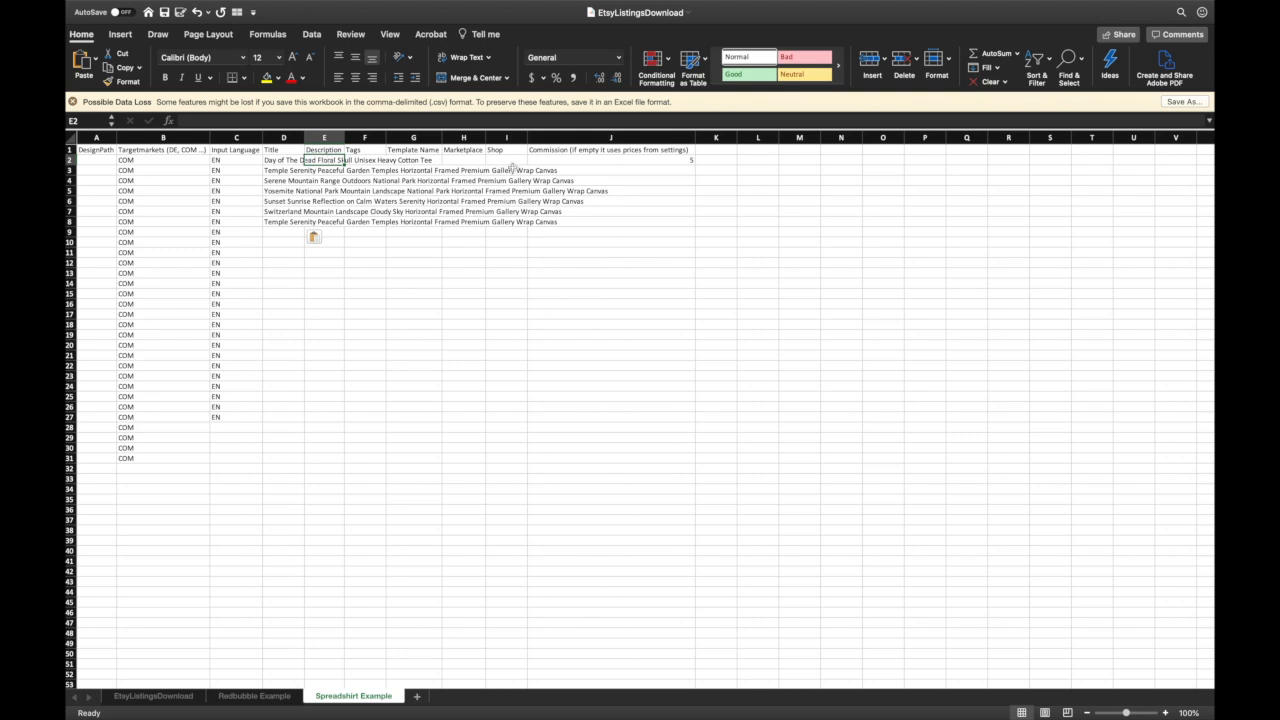
pyautogui.click(384, 161)
pyautogui.click(389, 161)
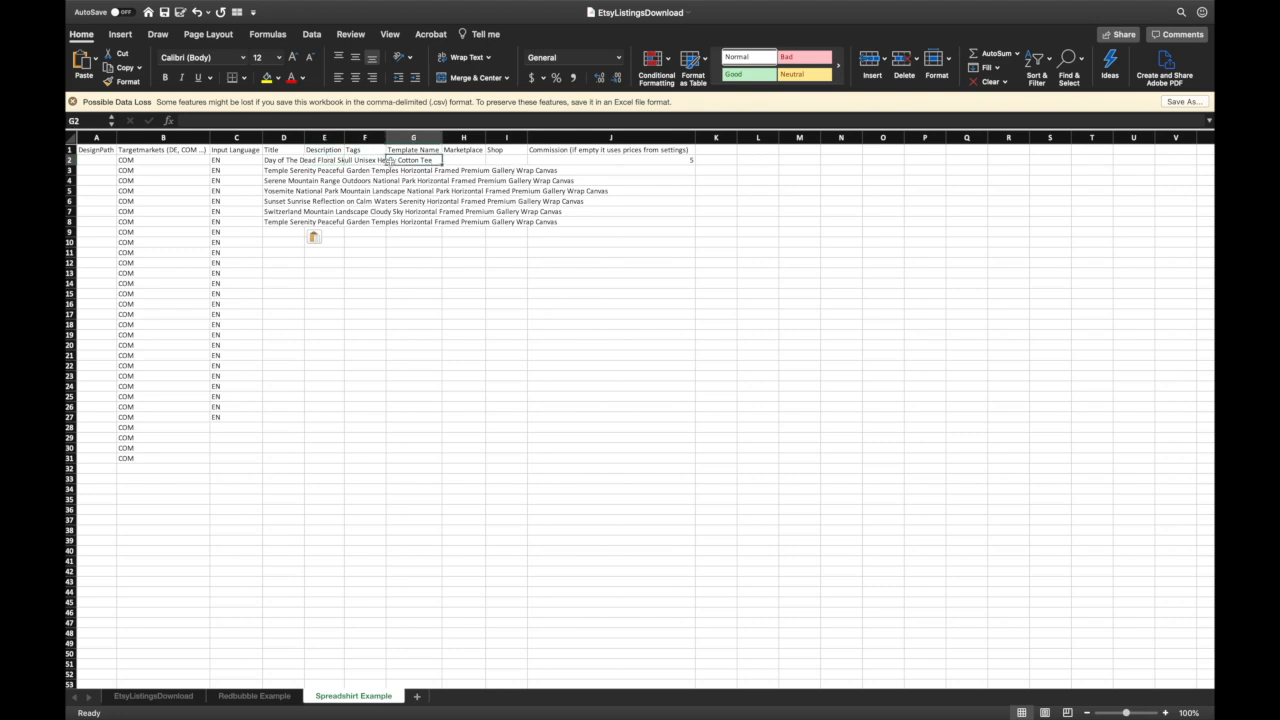
pyautogui.press('Tab')
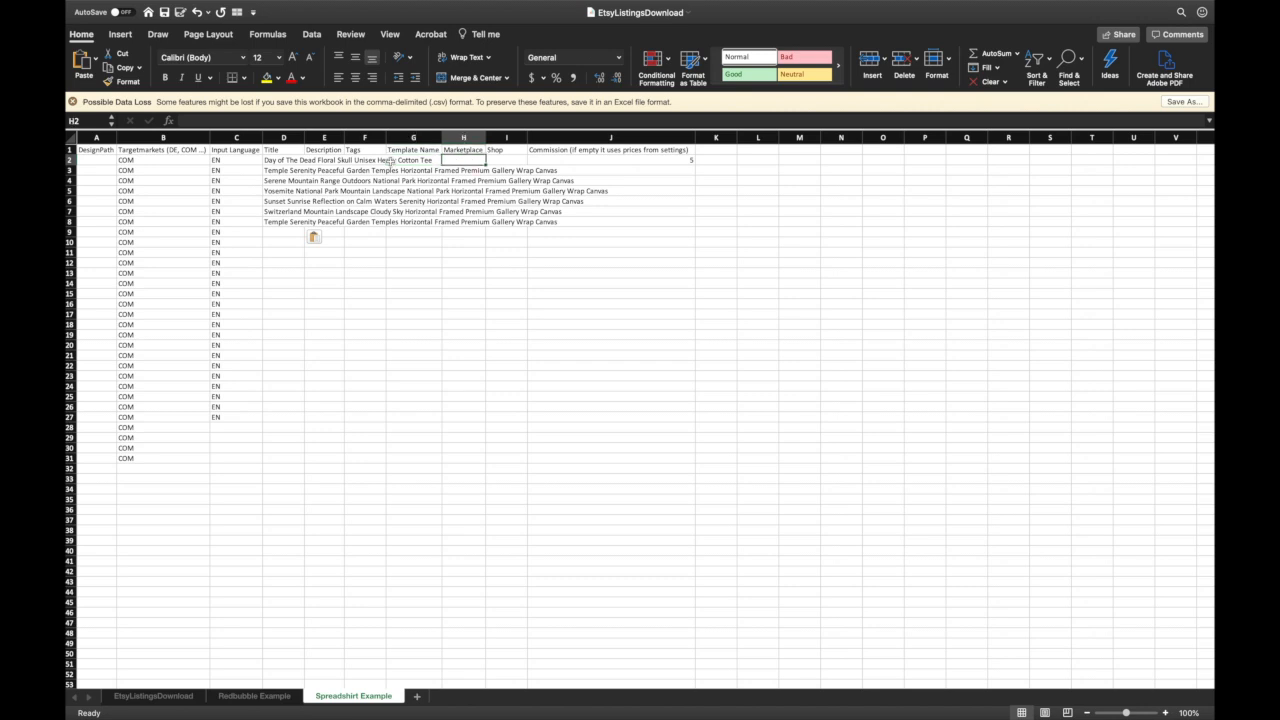
pyautogui.press('Tab')
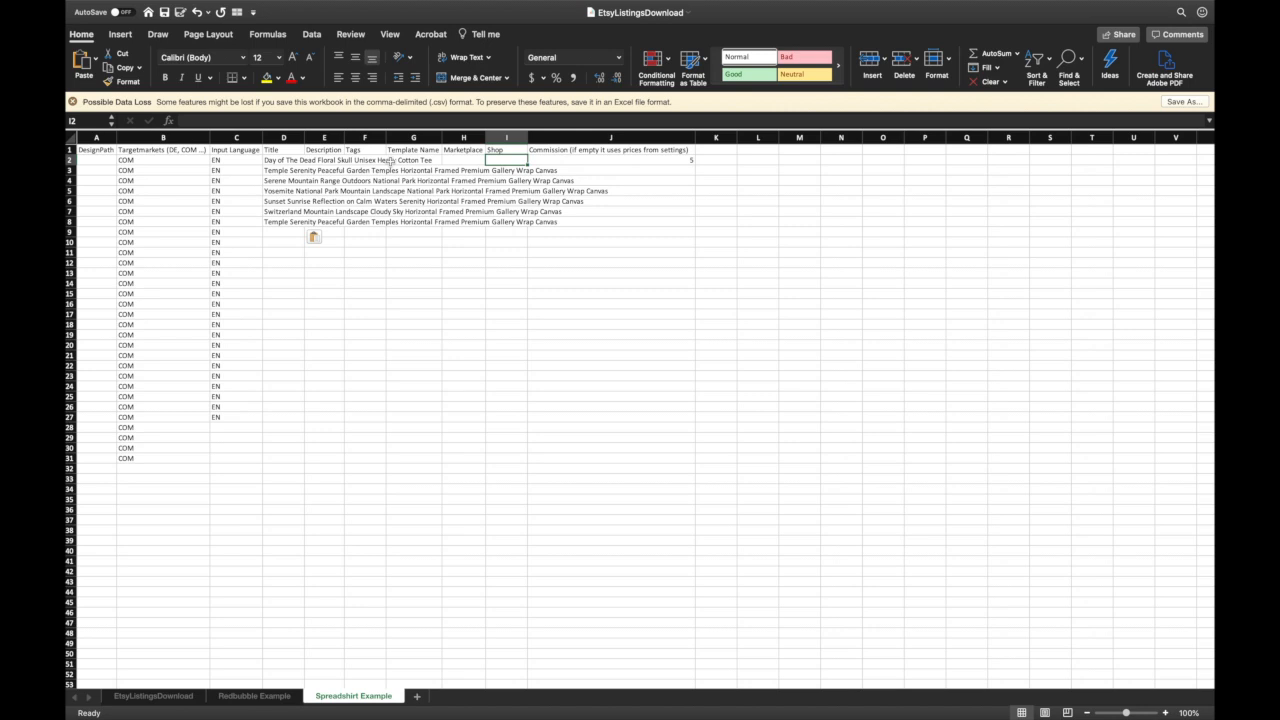
pyautogui.press('Tab')
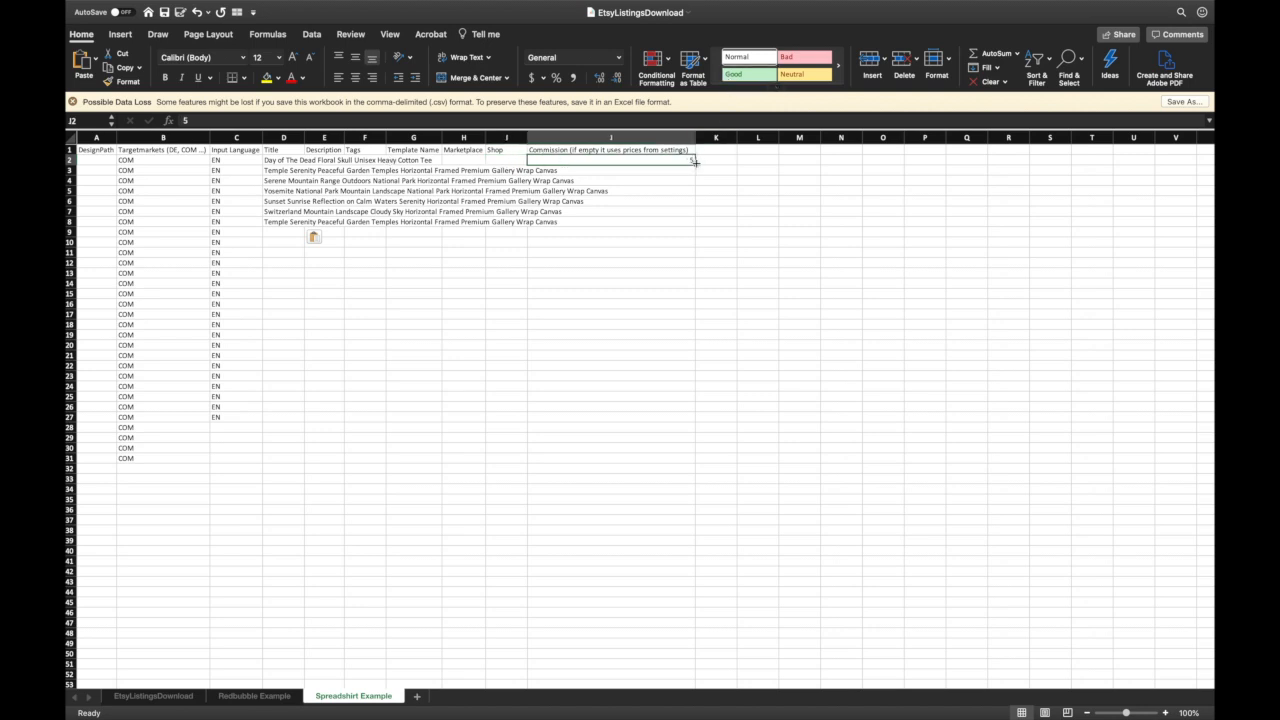
pyautogui.moveTo(693, 161); pyautogui.dragTo(674, 482)
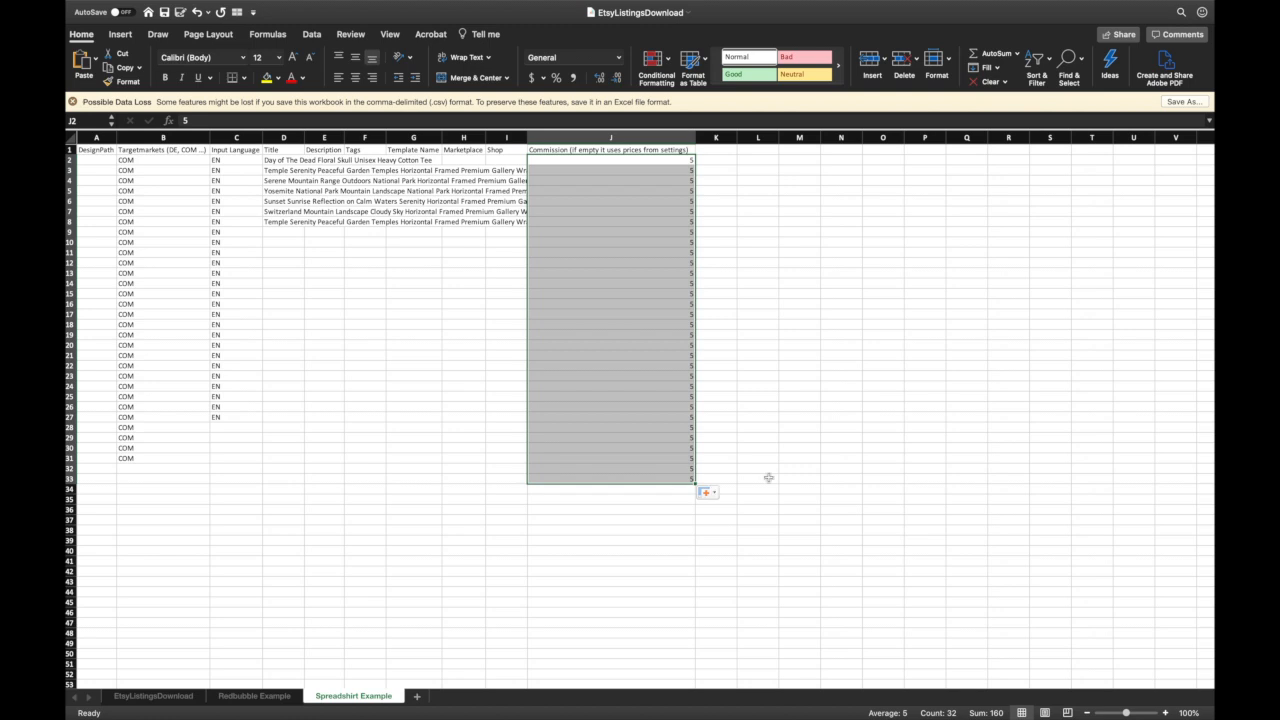
pyautogui.click(769, 333)
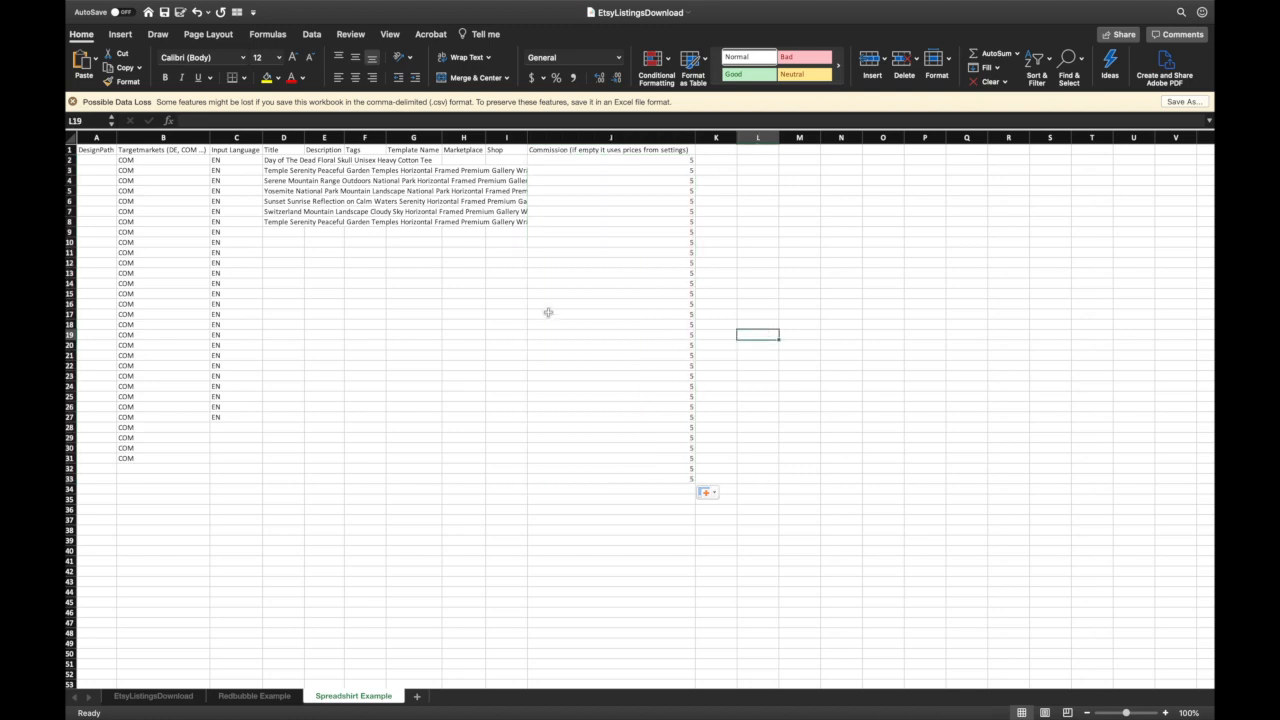